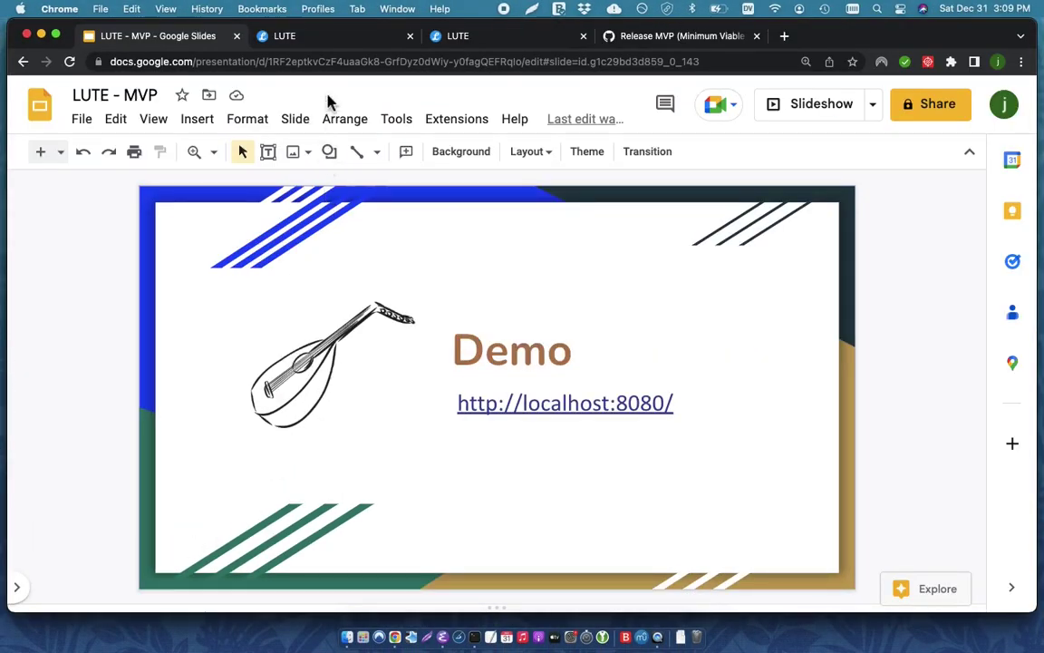
- Switch to the LUTE site and create a new language from the predefined Spanish settings, then save it
left_click(325, 41)
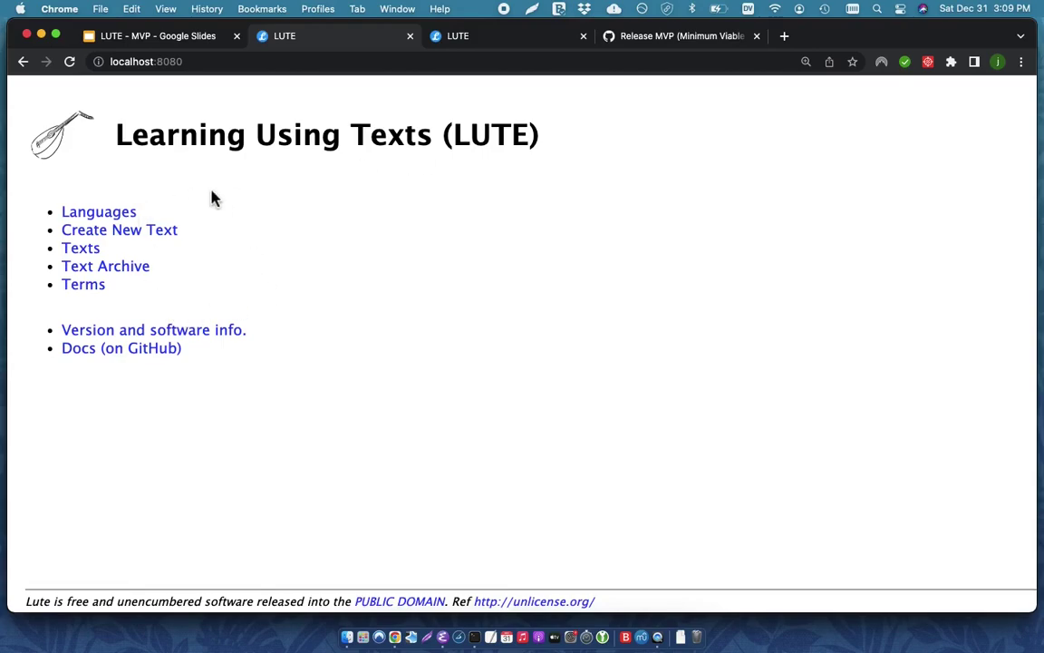
left_click(120, 216)
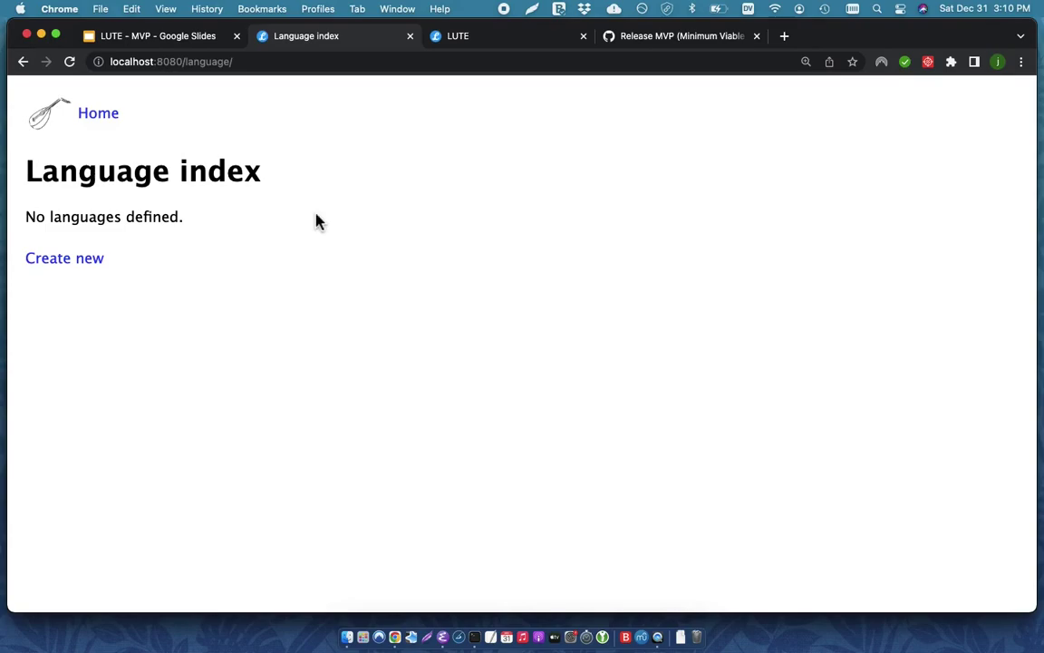
left_click(96, 259)
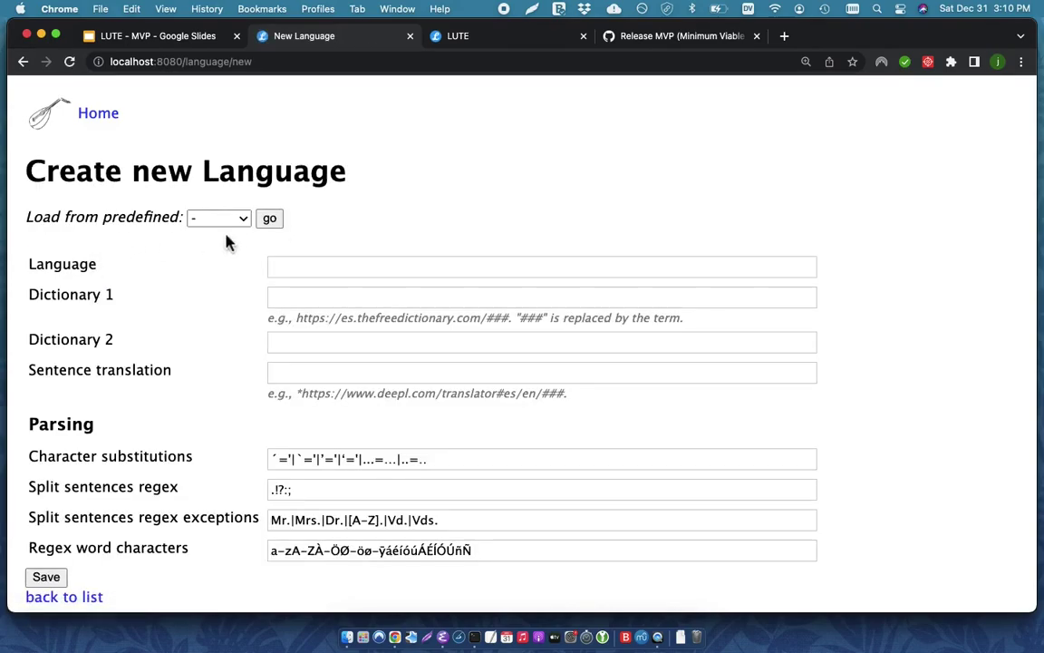
left_click(241, 219)
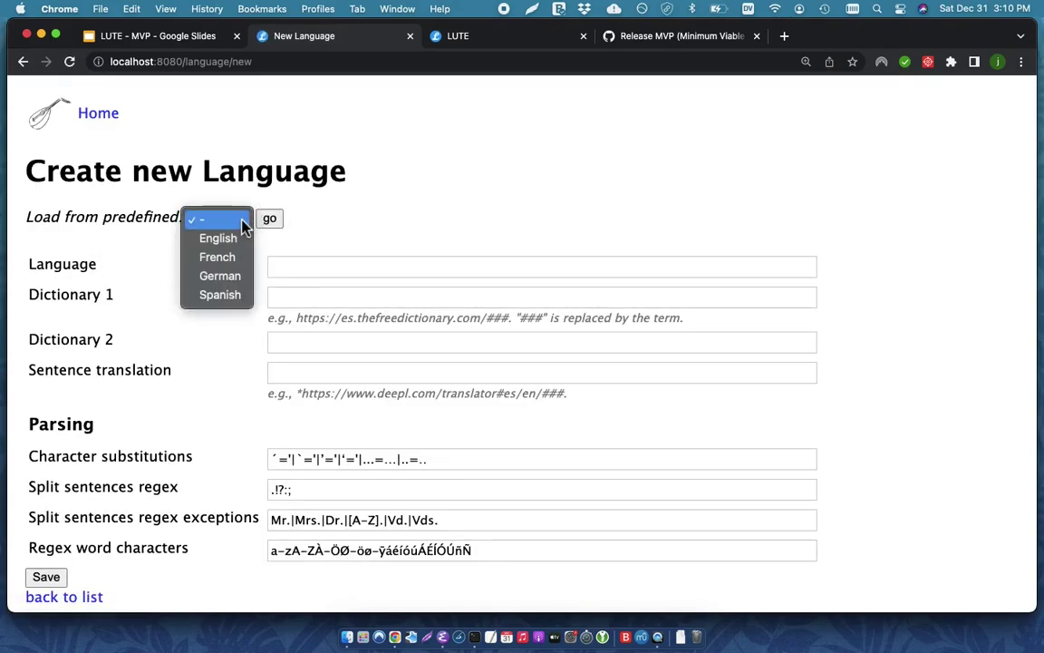
left_click(219, 295)
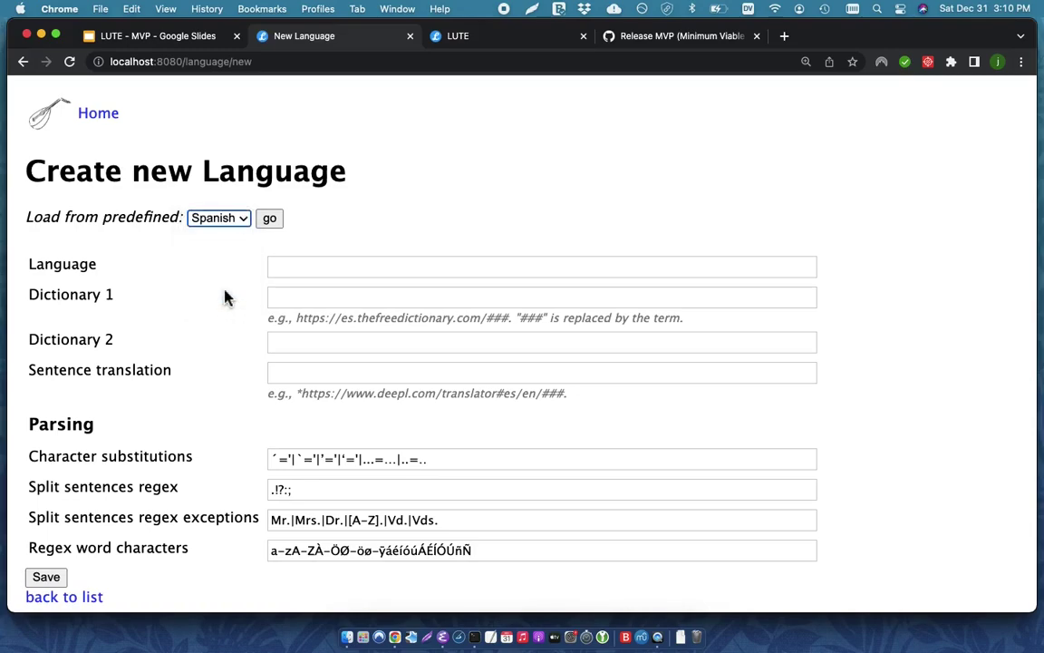
left_click(275, 222)
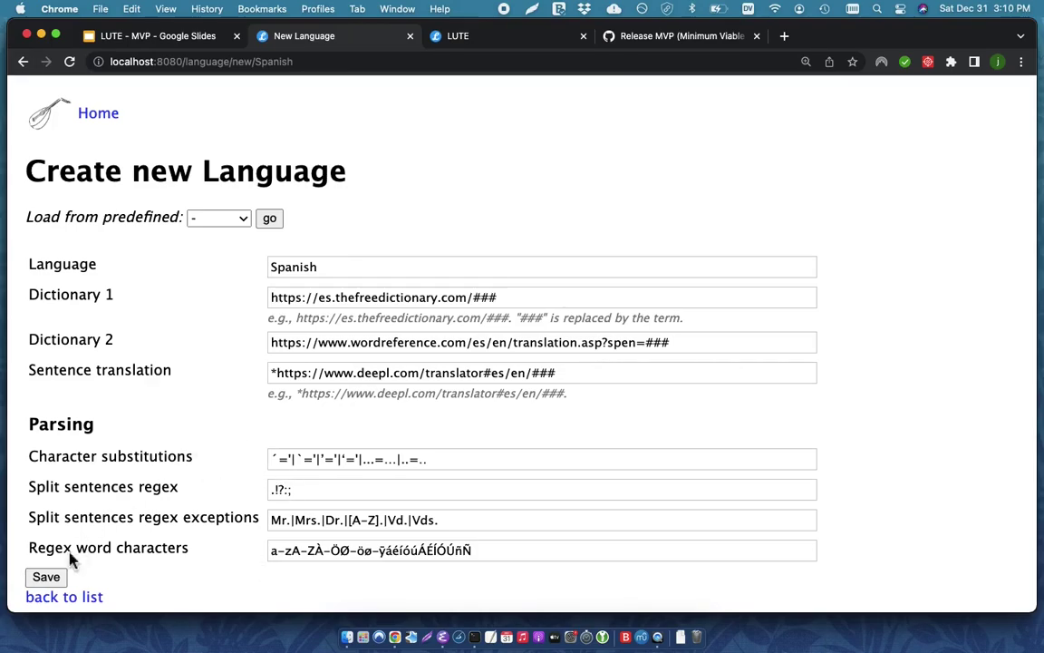
left_click(46, 578)
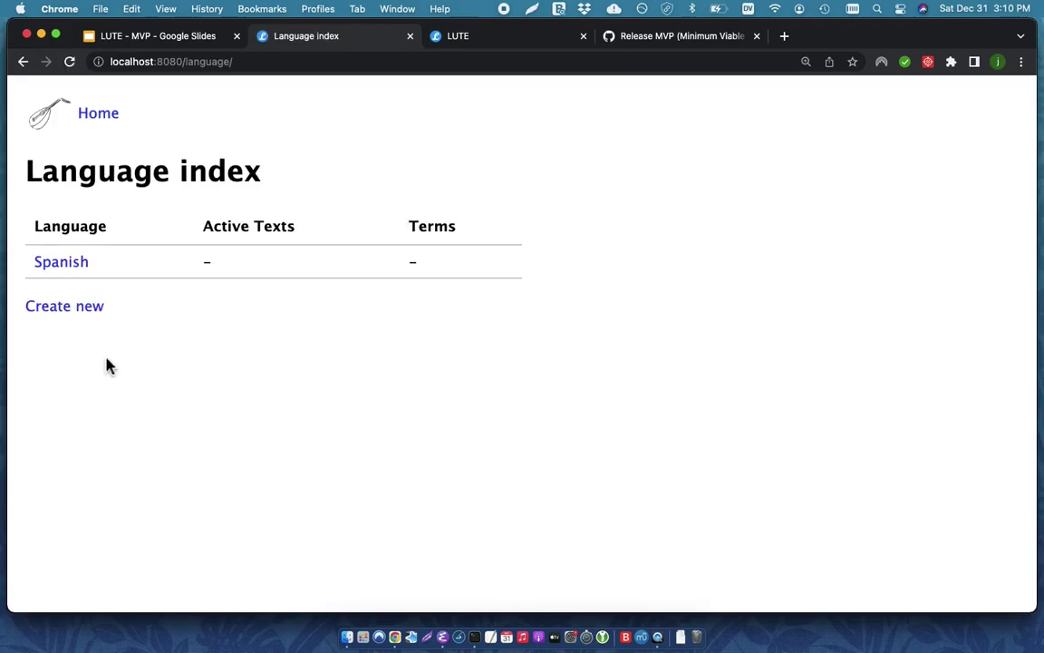
- Return to the LUTE home page and start creating a new Spanish text, ready to enter its title
left_click(103, 118)
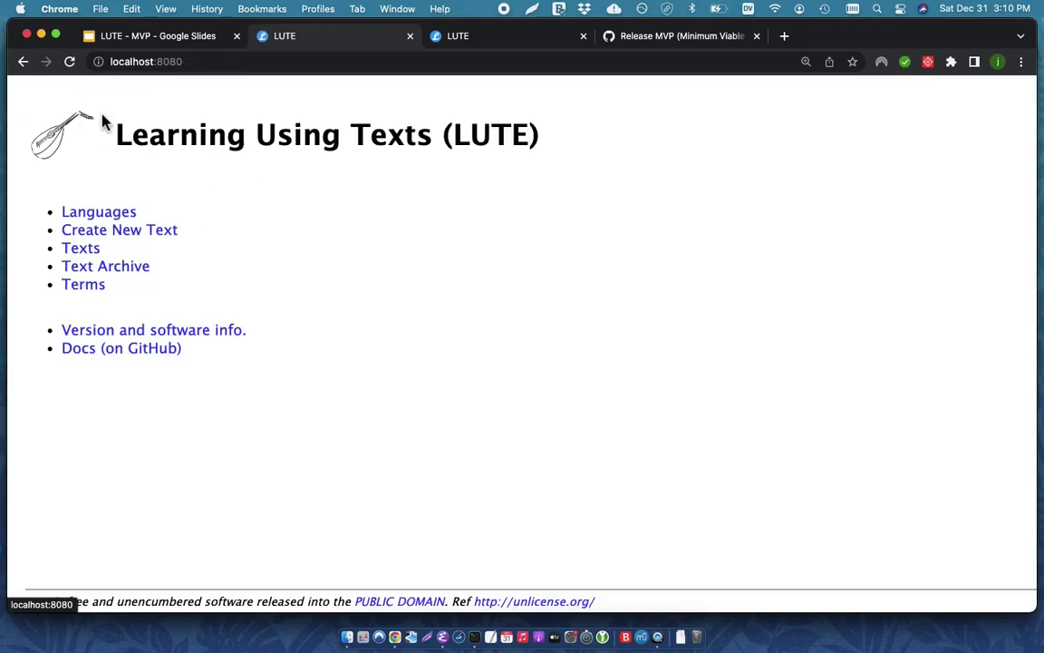
left_click(121, 236)
left_click(186, 264)
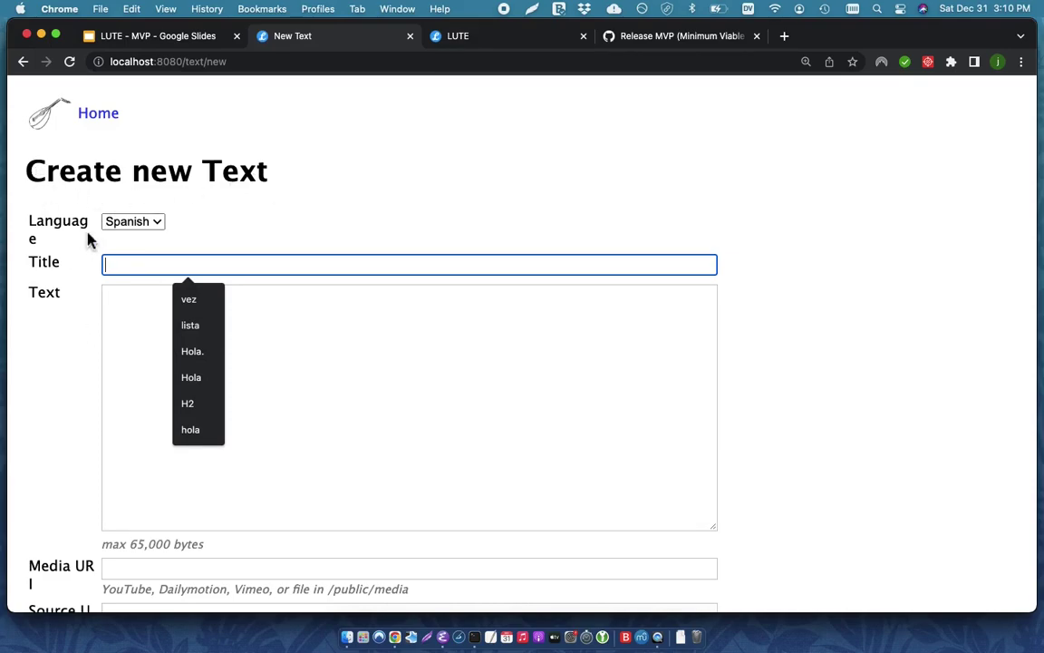
key("Escape")
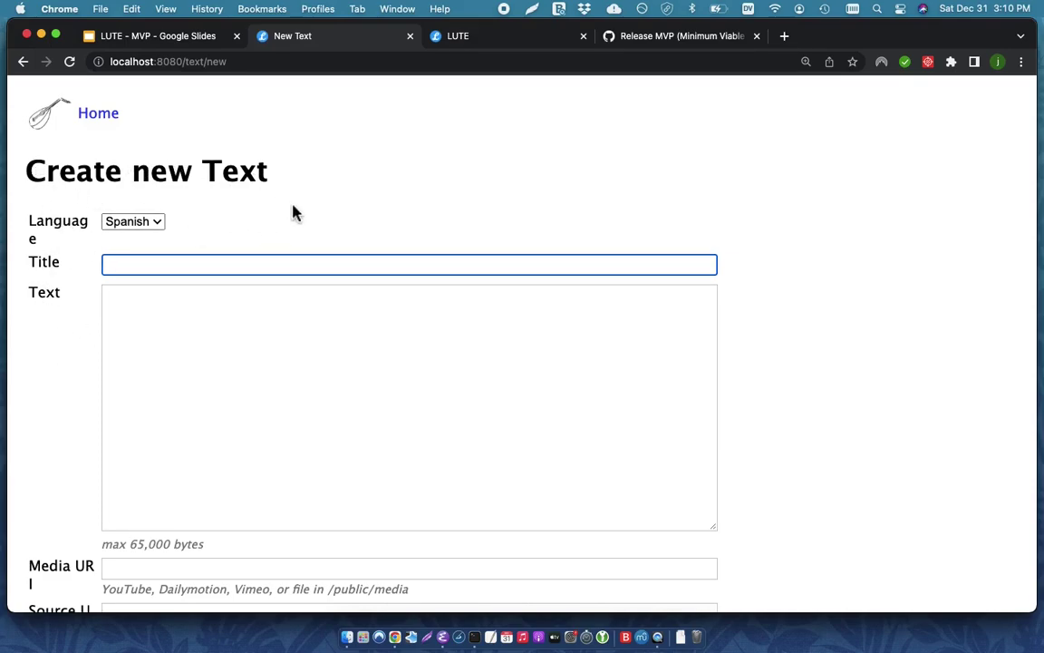
- Copy the sentence "Hola, tengo un gato." from the demo notes in Emacs and return to Chrome
key("super+Tab")
left_click(157, 177)
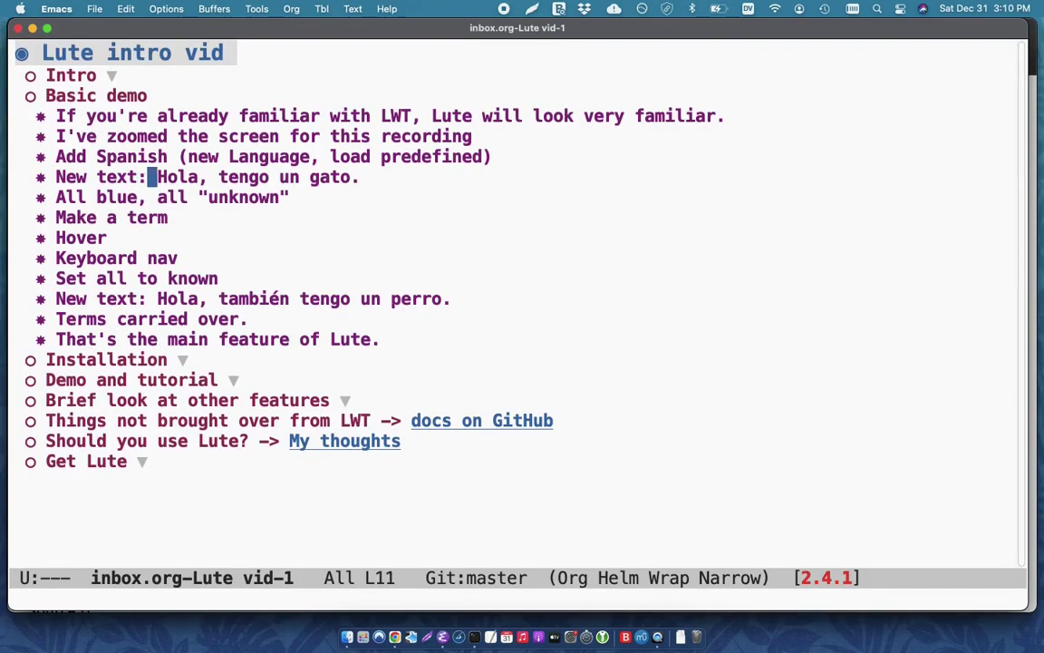
key("ctrl+space")
key("ctrl+e")
key("super+c")
key("alt+w")
key("super+Tab")
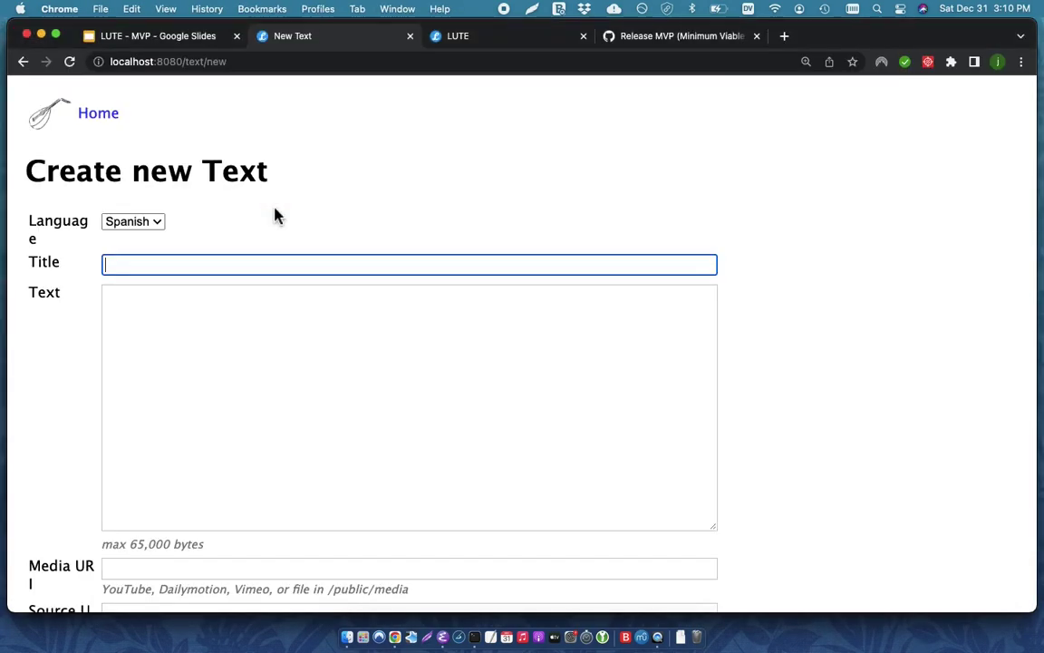
- Title the new text "Hola.", paste "Hola, tengo un gato." as its content, and save it
type("Hola.")
key("Tab")
key("super+v")
scroll(372, 238, "down", 3)
scroll(372, 239, "down", 1)
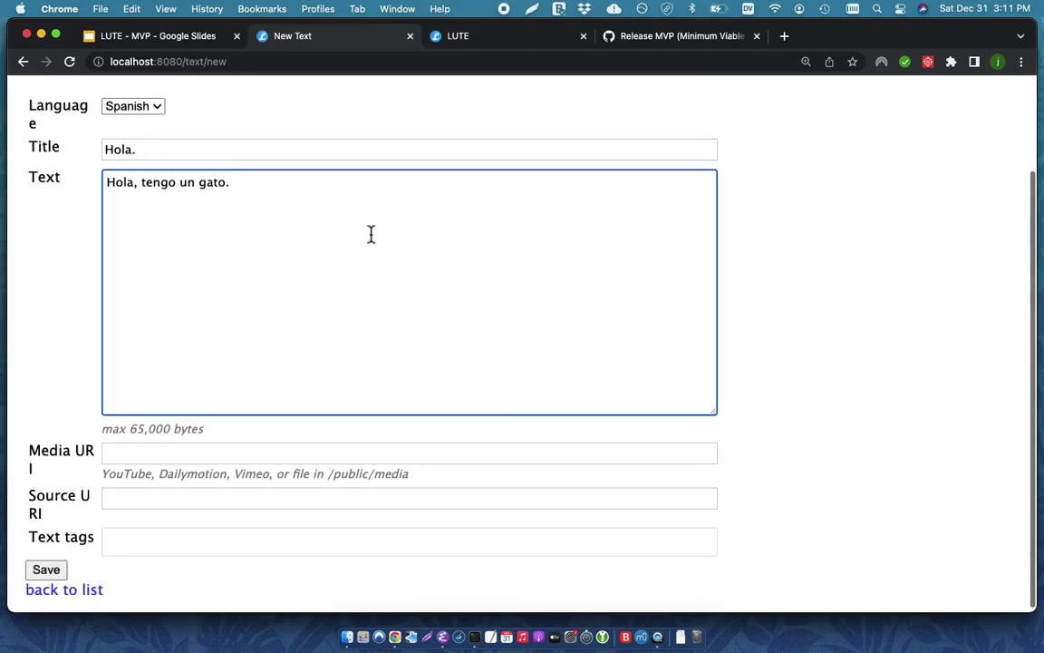
left_click(50, 563)
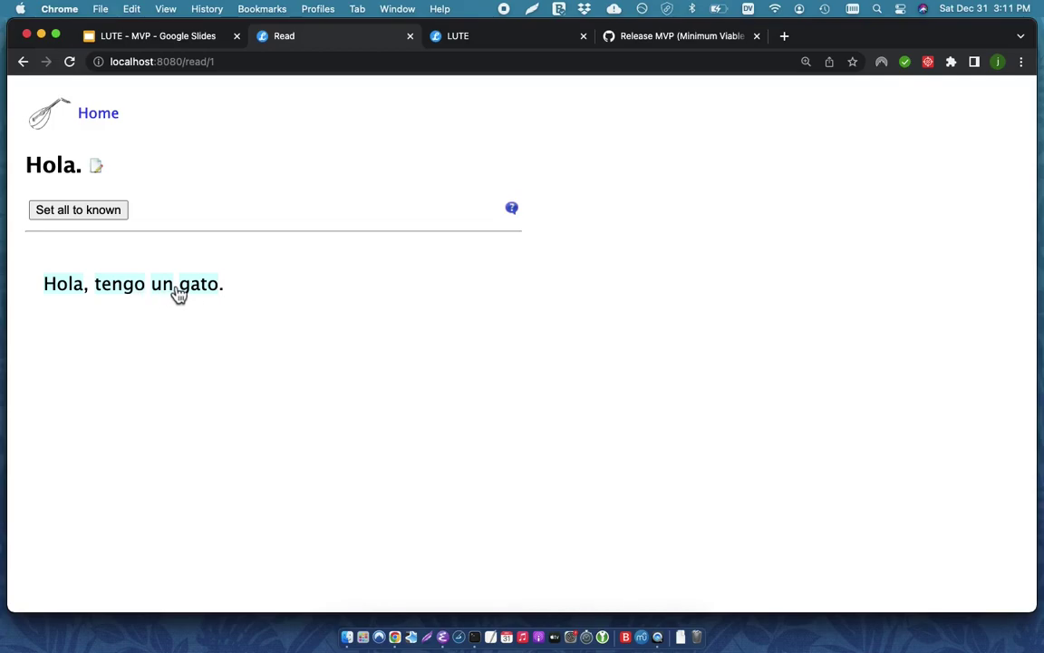
- Define the term "tengo" with the translation "= I have" and the tag "verb", and save it
left_click(121, 286)
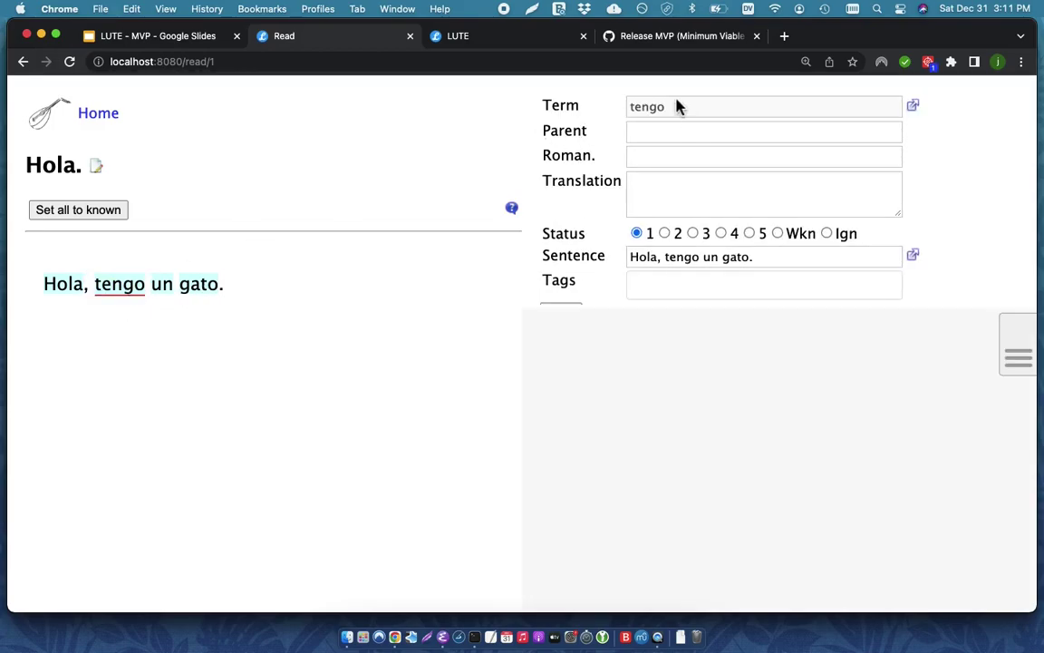
left_click(682, 209)
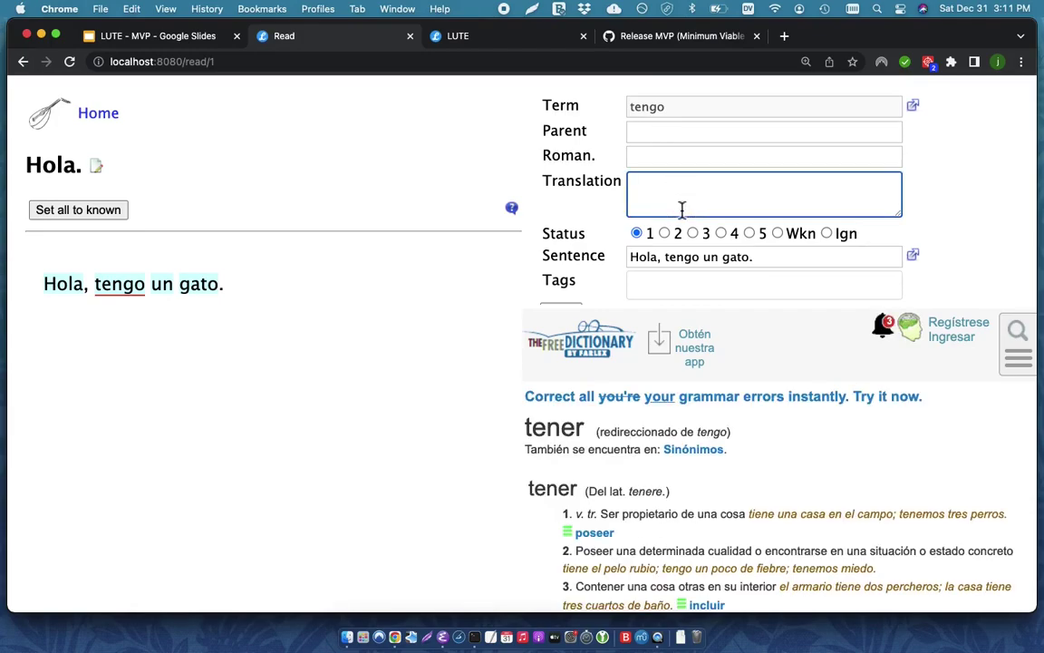
type("= I have")
scroll(657, 238, "down", 1)
left_click(657, 256)
type("verb")
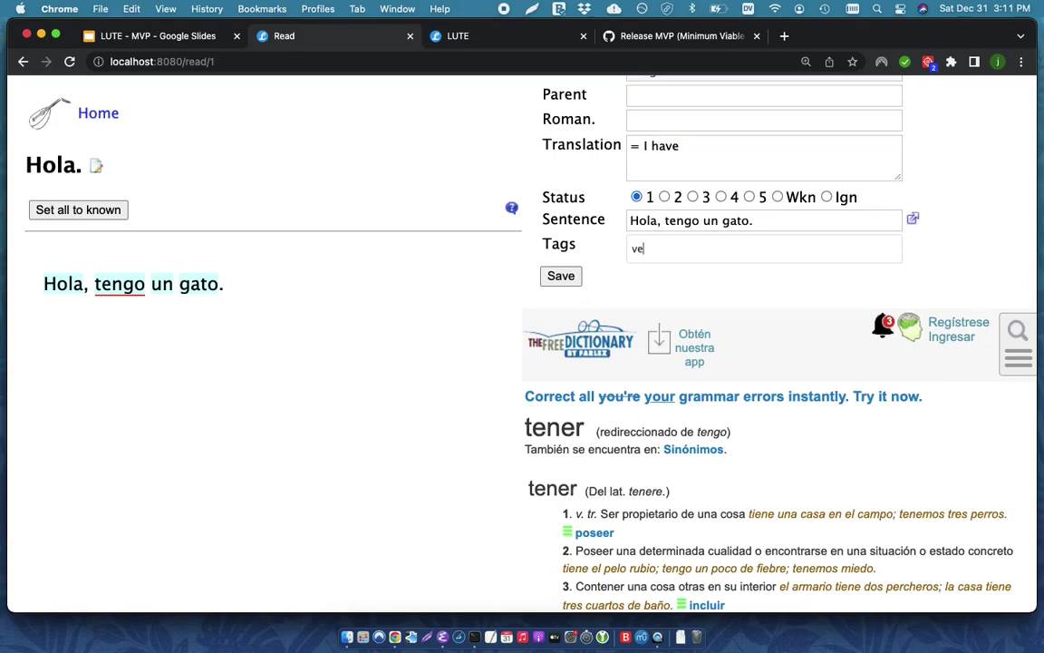
key("Return")
left_click(564, 279)
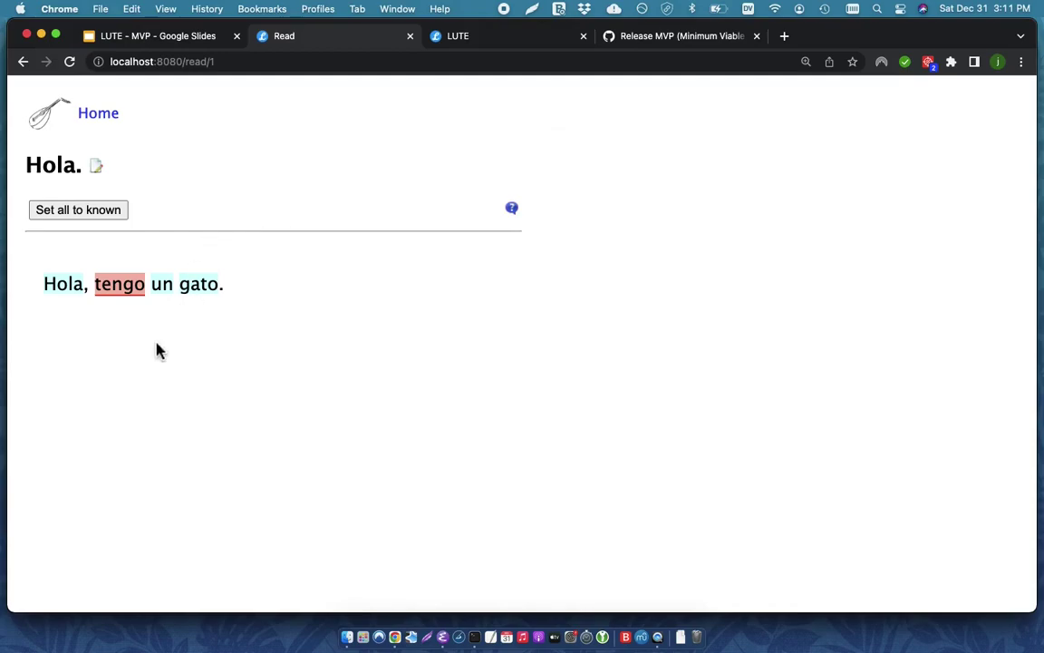
- Check the saved term "tengo" and review the reading page's keyboard shortcut help
mouse_move(121, 292)
mouse_move(512, 211)
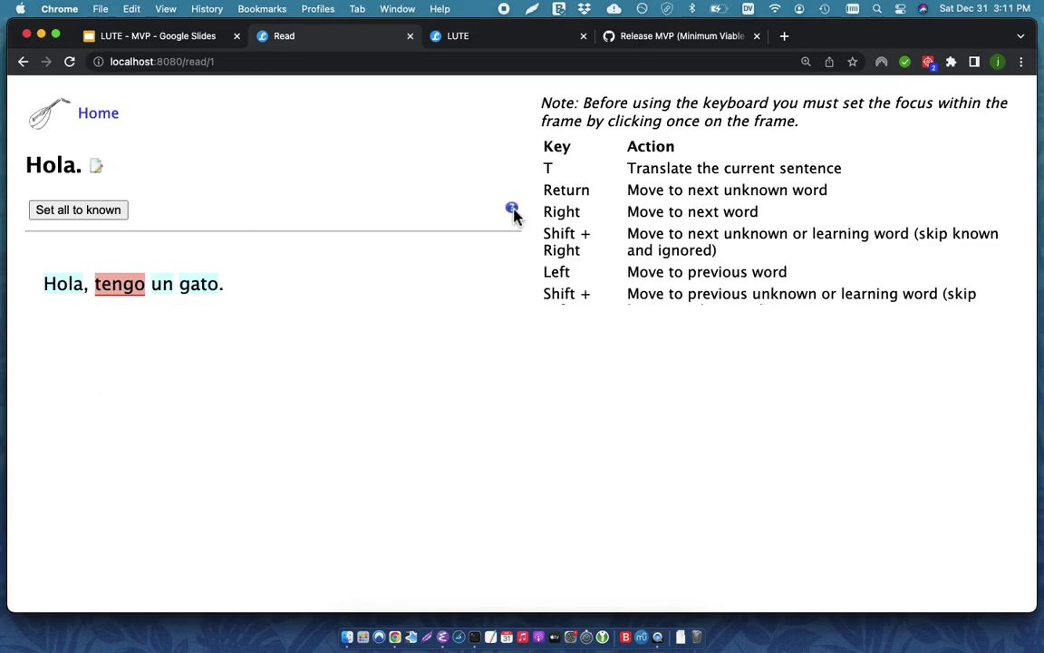
scroll(681, 204, "down", 5)
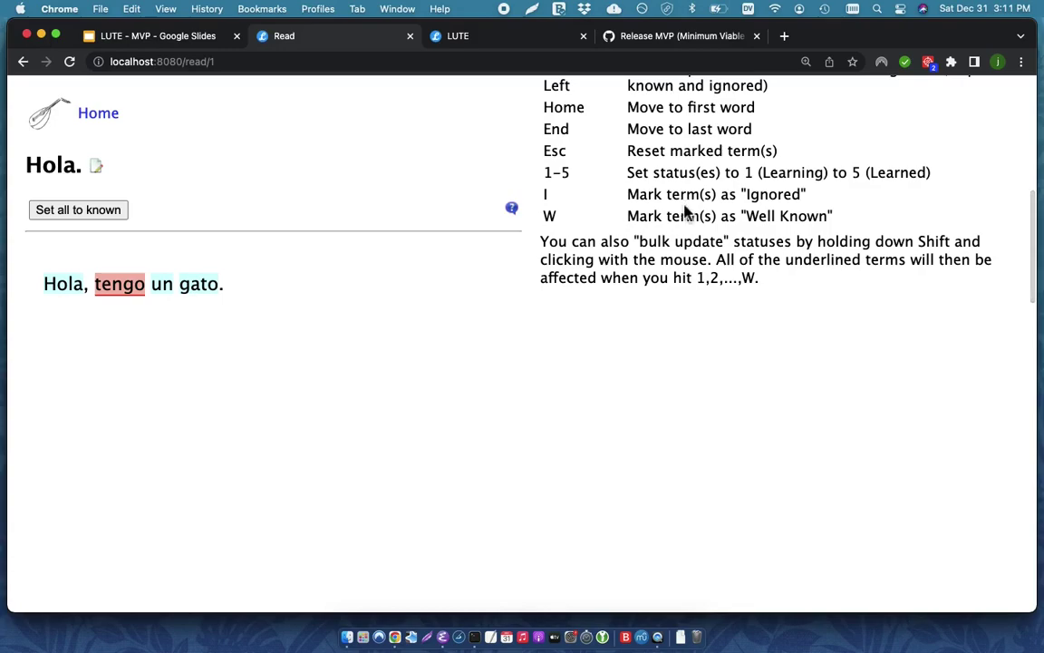
scroll(681, 200, "up", 5)
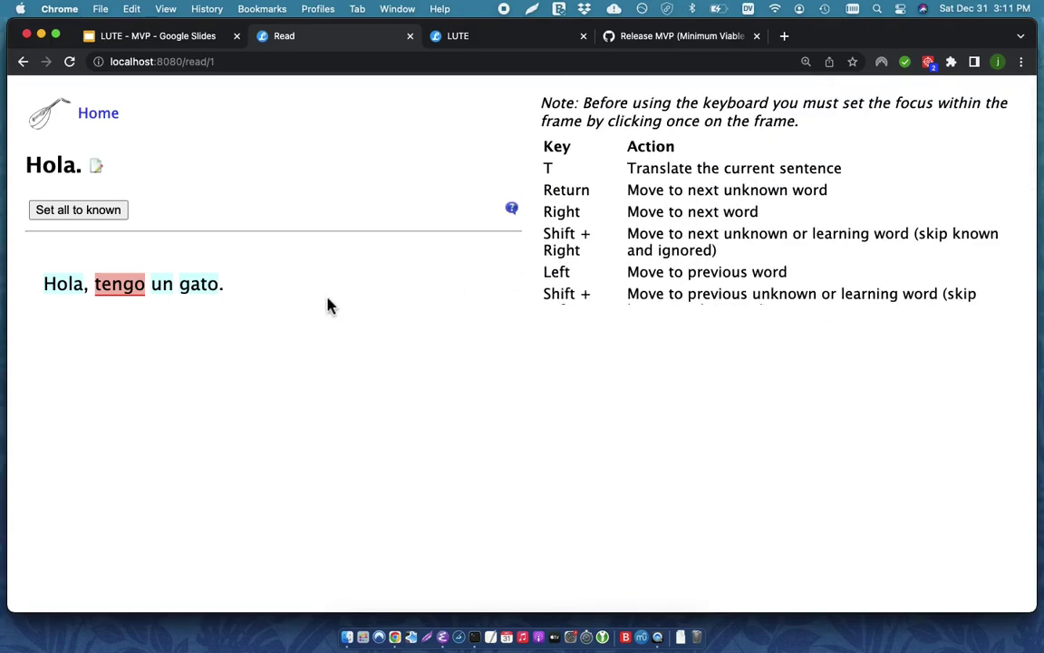
- Define the term "gato" with the translation "cat", status 3 and the tag "noun", and save it
left_click(178, 274)
key("Right")
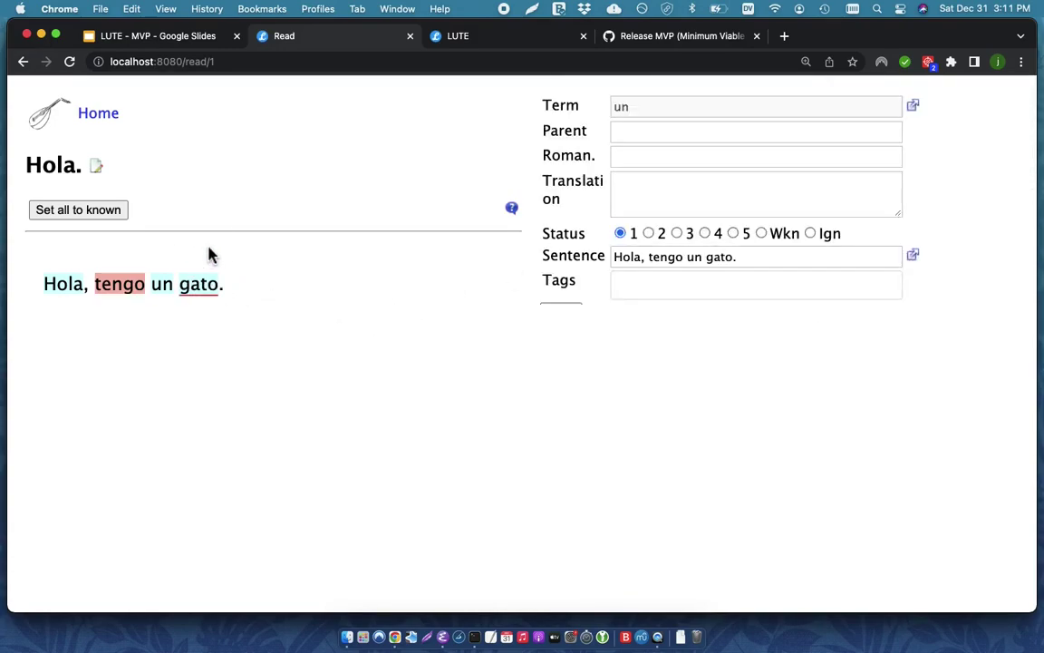
key("Right")
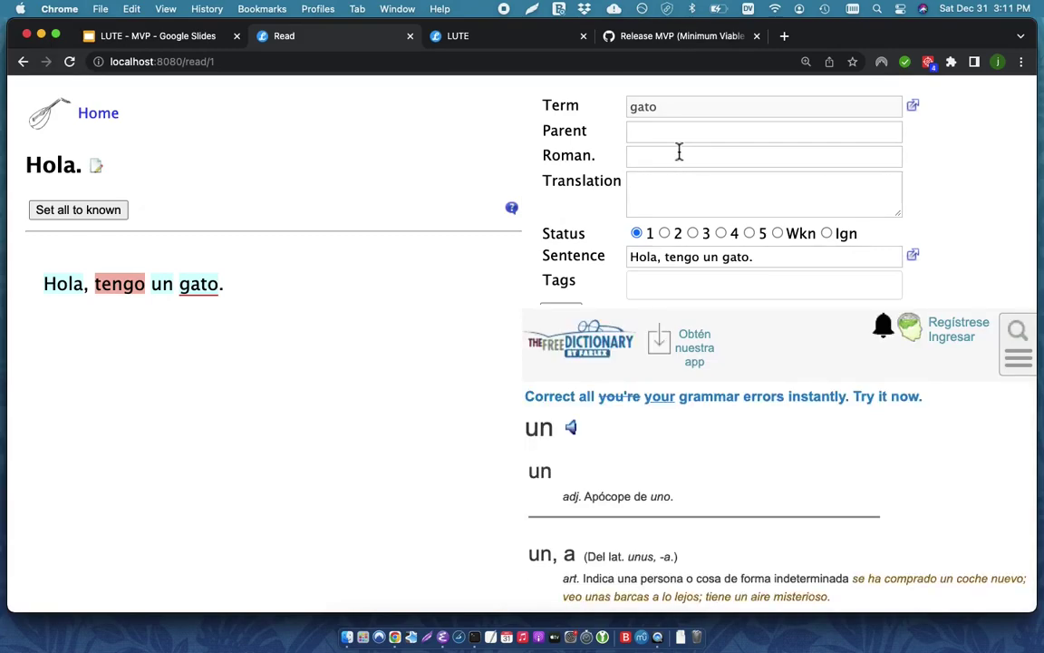
left_click(681, 195)
type("cat")
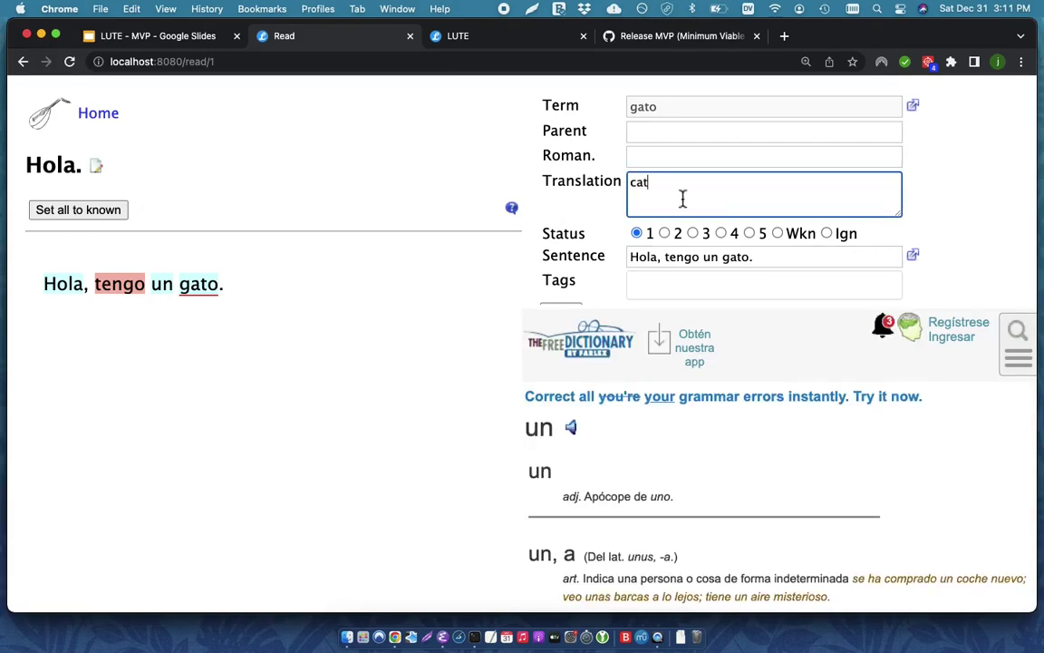
left_click(694, 234)
scroll(698, 241, "down", 2)
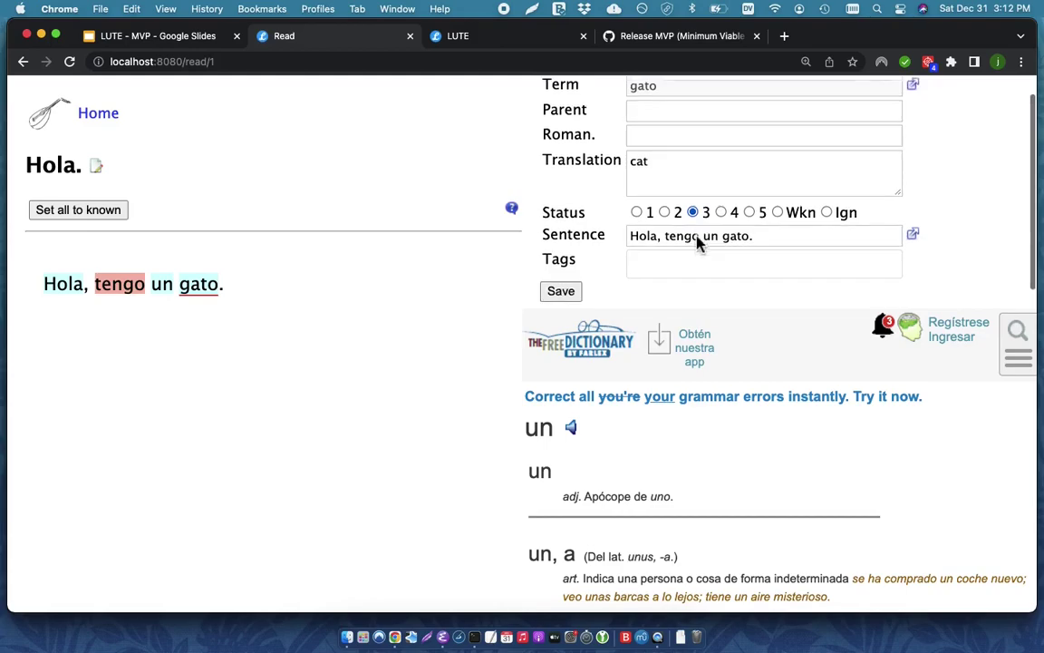
left_click(686, 252)
type("noun")
key("Return")
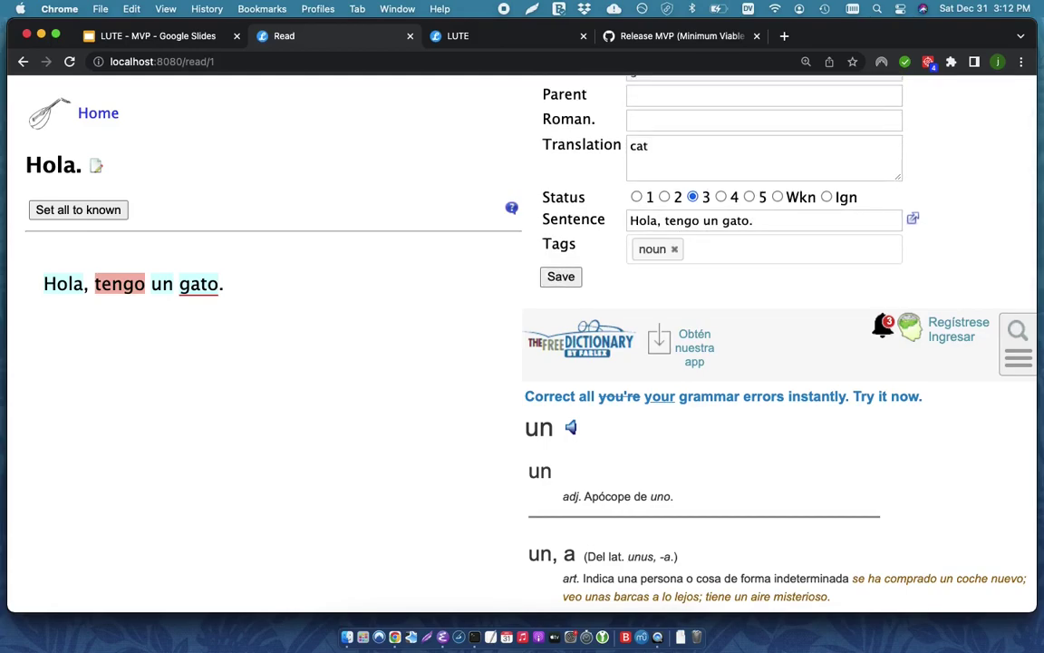
left_click(564, 279)
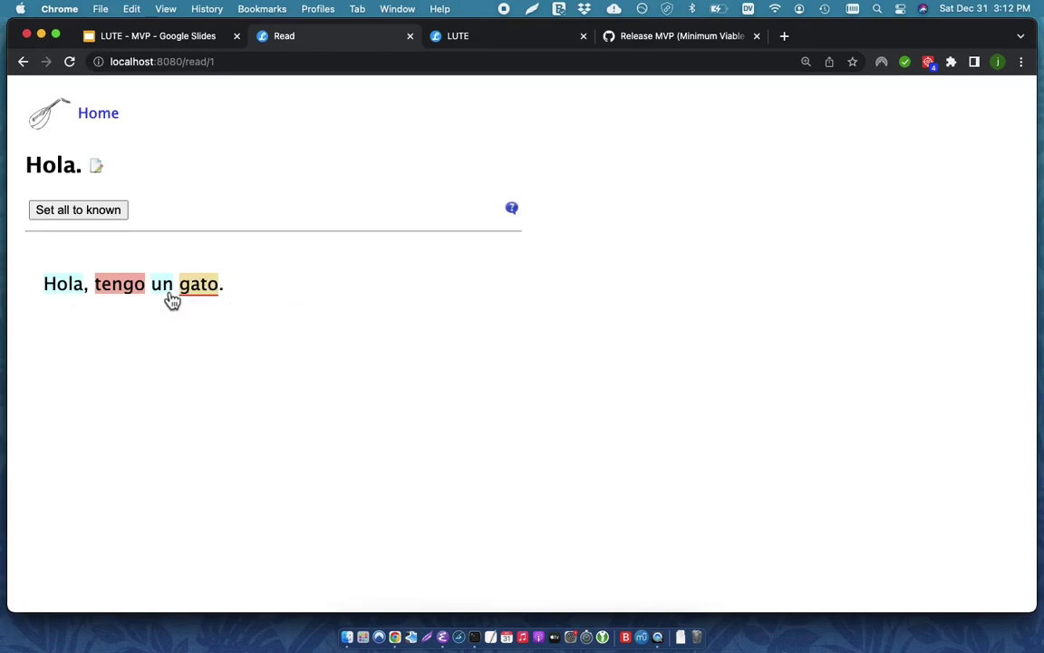
- Set all remaining unknown words in the "Hola." text to known and check the defined terms
left_click(82, 215)
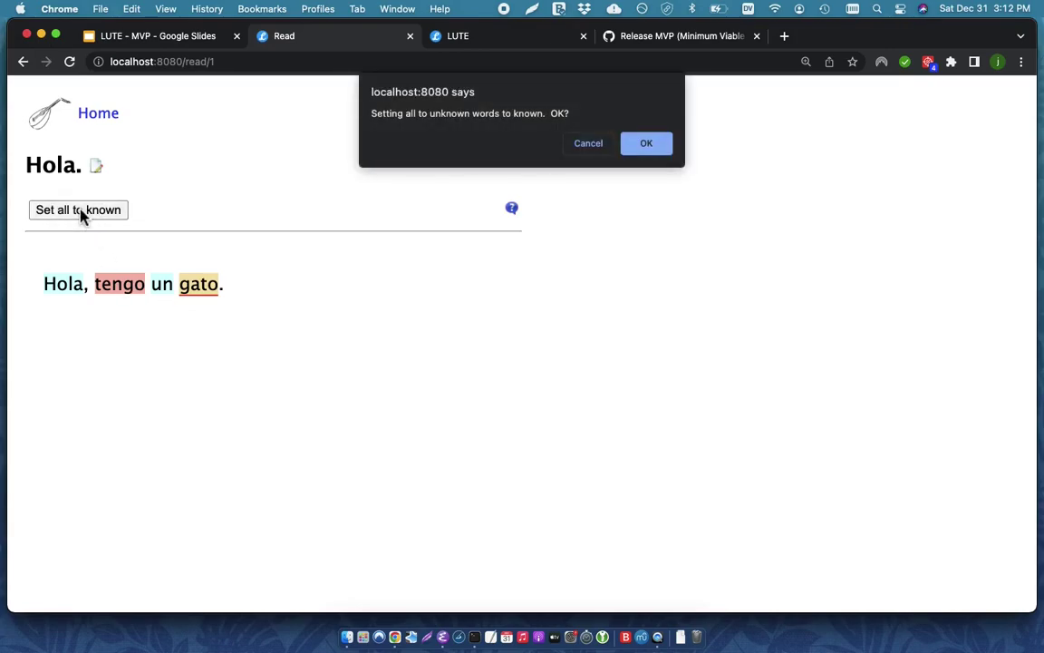
left_click(646, 144)
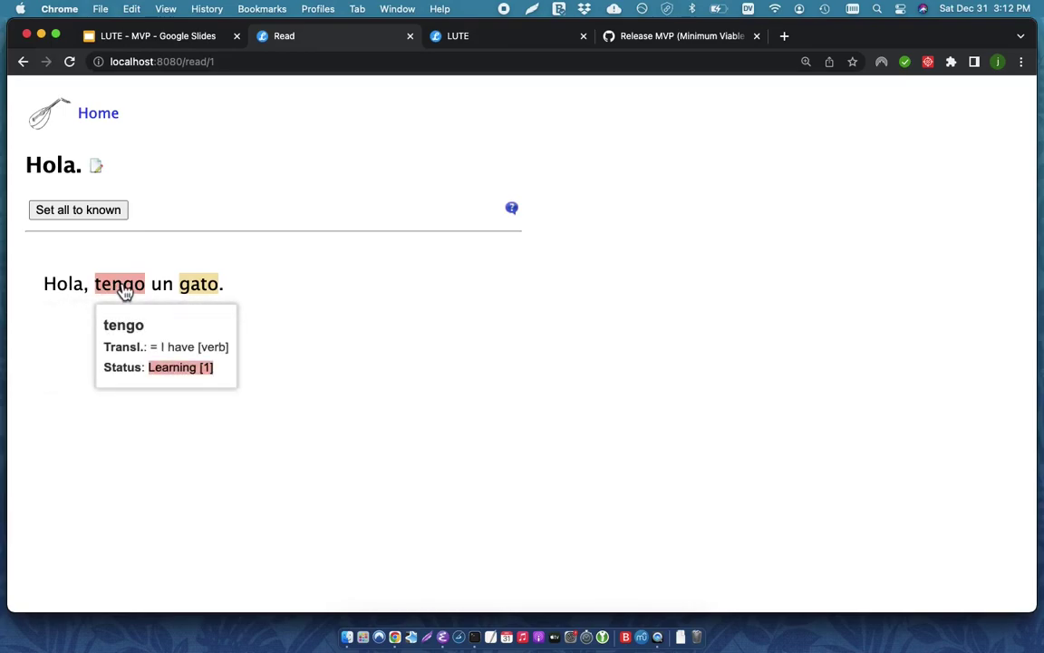
mouse_move(201, 291)
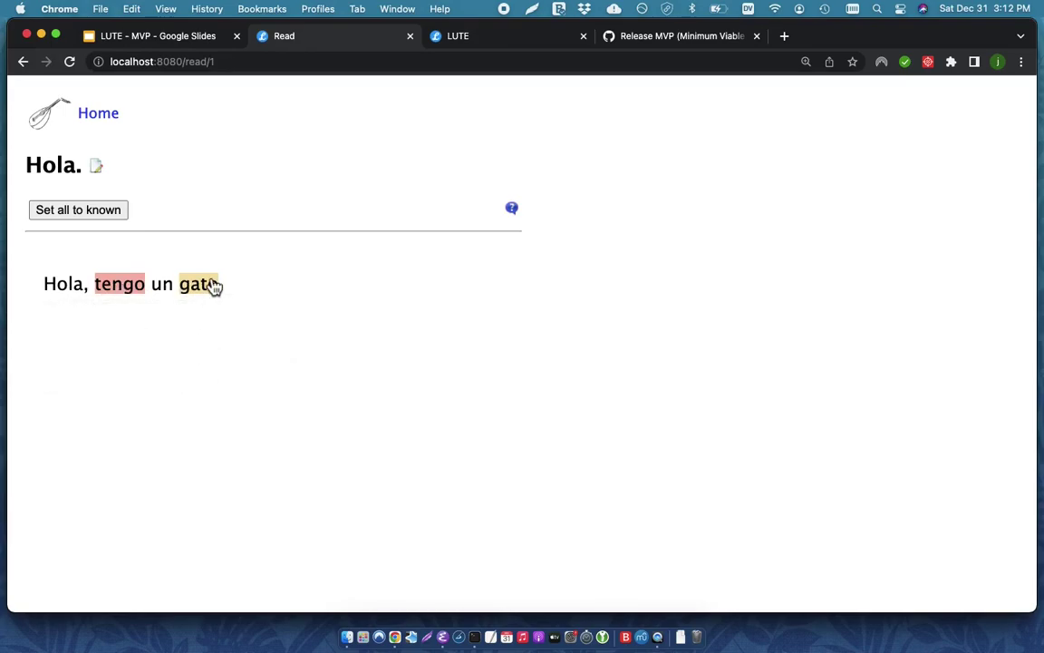
- Create and save a second Spanish text titled "Perro." with the content "Hola, también tengo un perro."
left_click(106, 123)
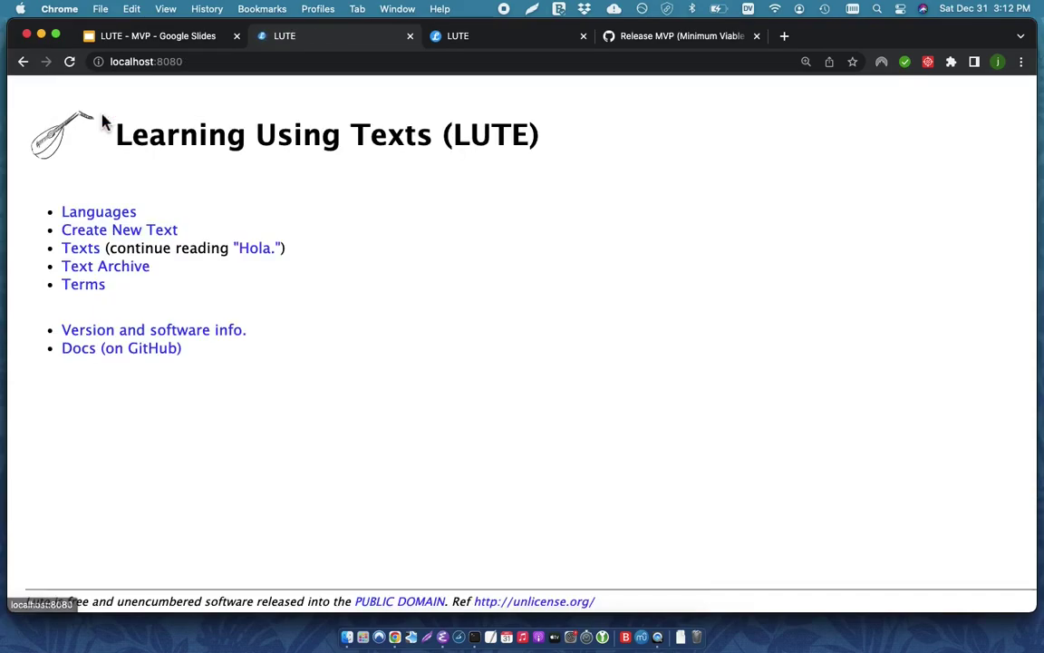
left_click(141, 233)
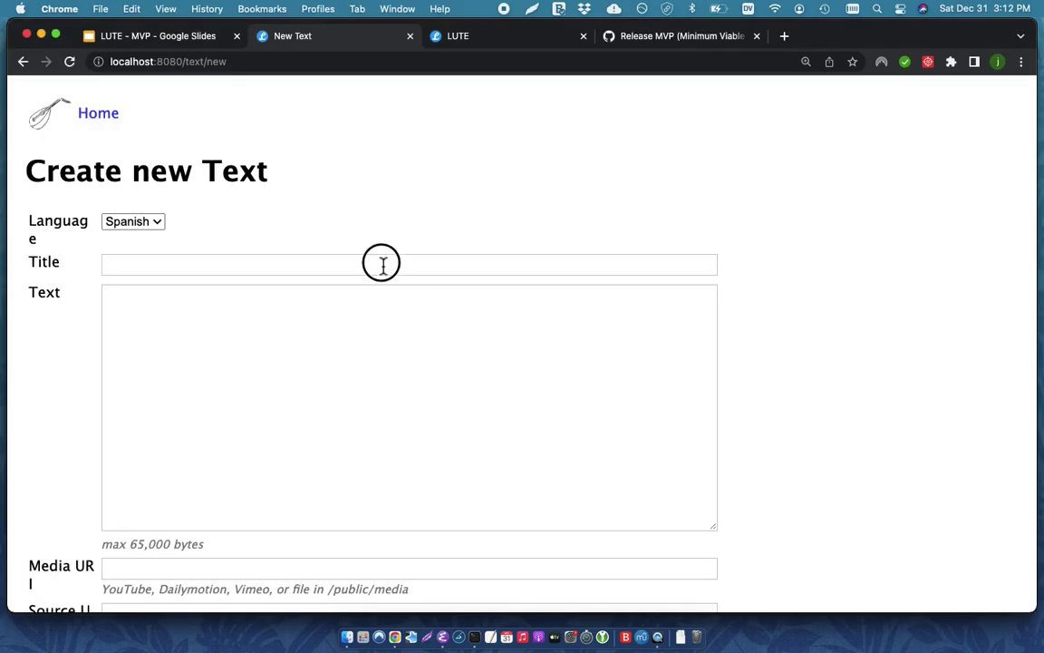
left_click(380, 263)
type("Perro.")
key("Tab")
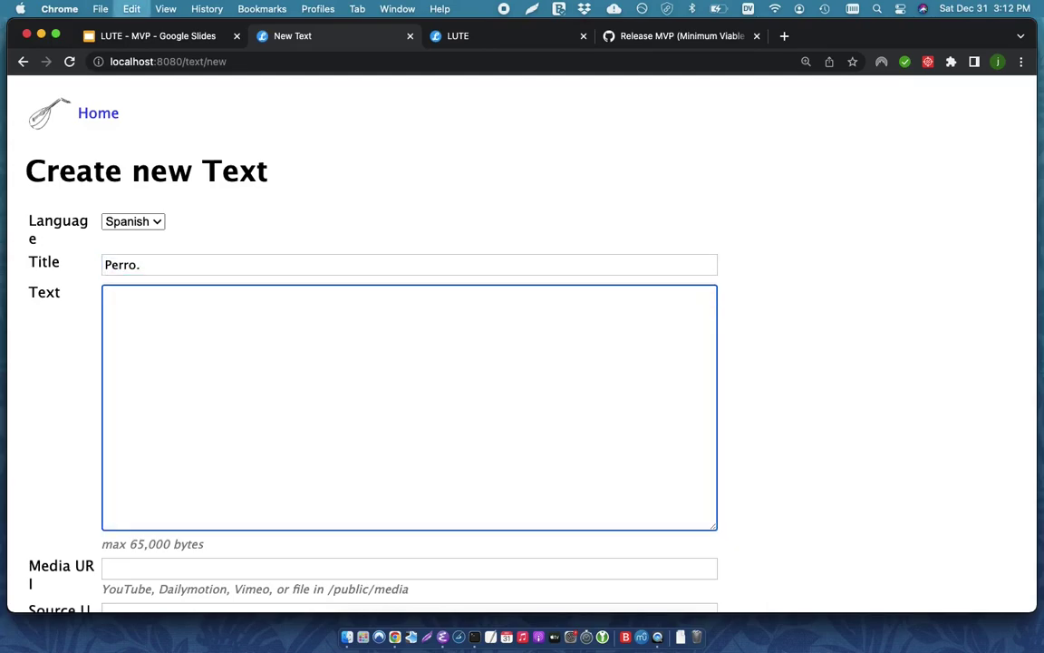
type("Hola, también tengo un perro.")
scroll(490, 231, "down", 2)
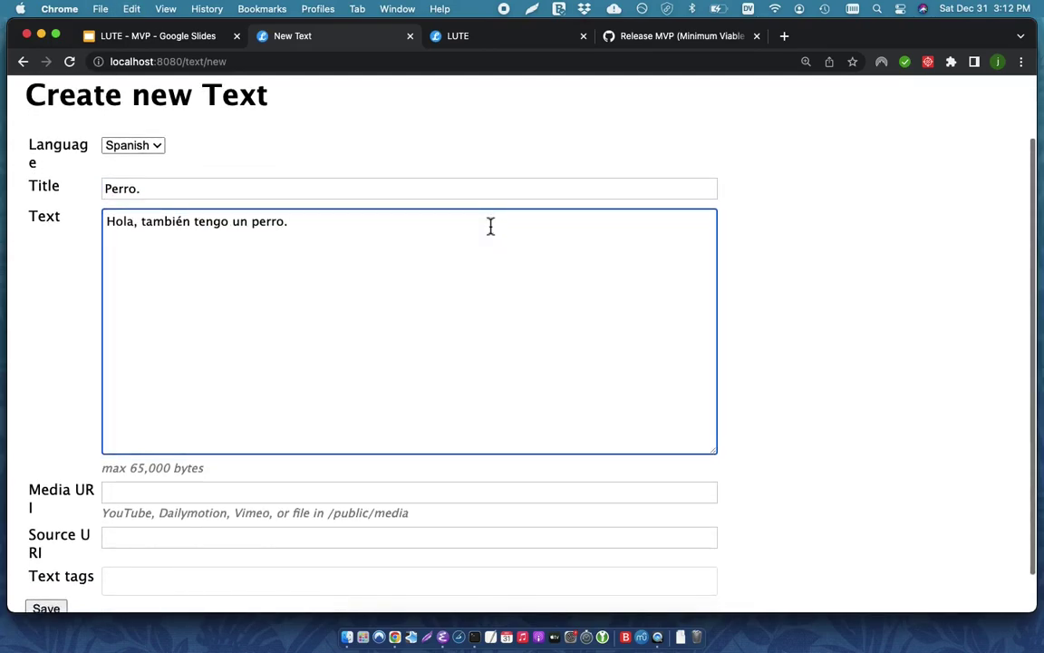
scroll(417, 354, "down", 2)
left_click(46, 565)
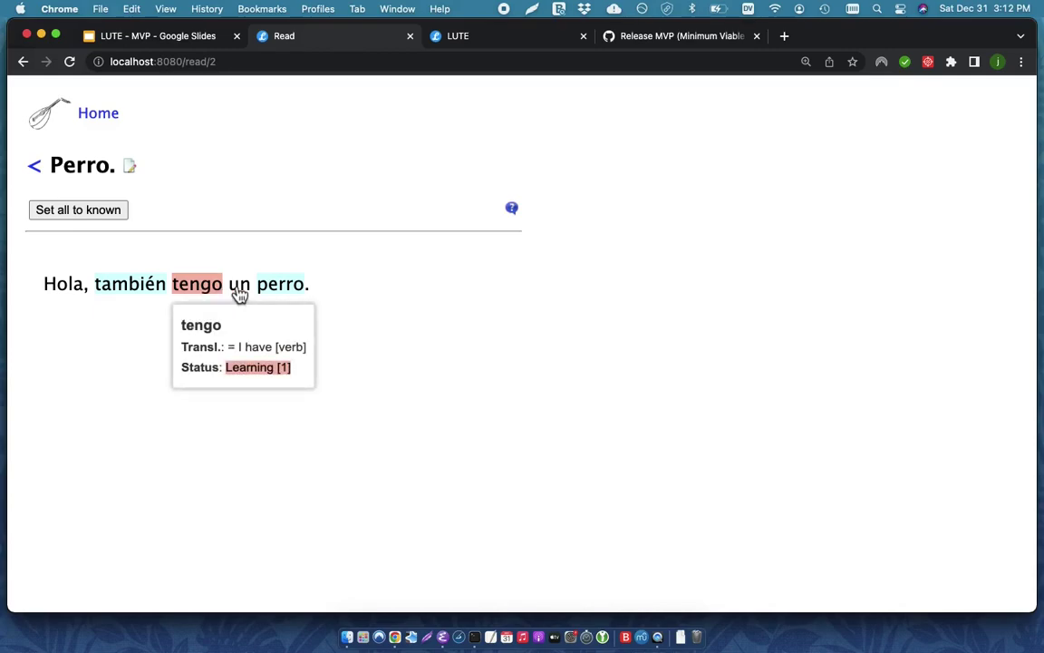
- Define the term "perro" with the translation "dog", status 4 and the tag "noun", and save it
mouse_move(248, 294)
mouse_move(203, 298)
left_click(277, 297)
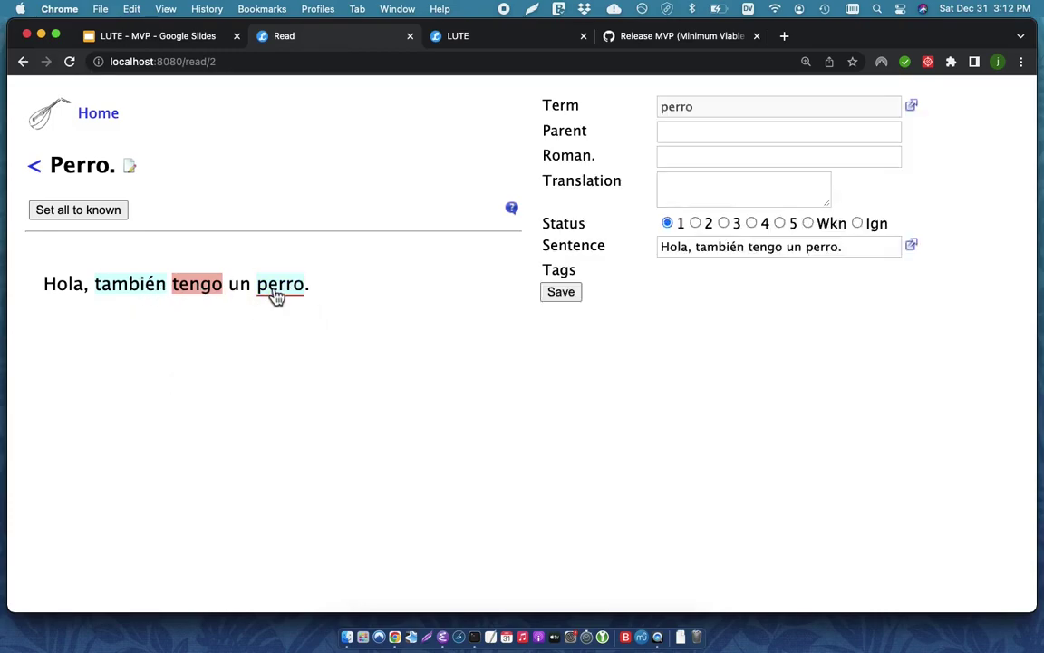
left_click(676, 205)
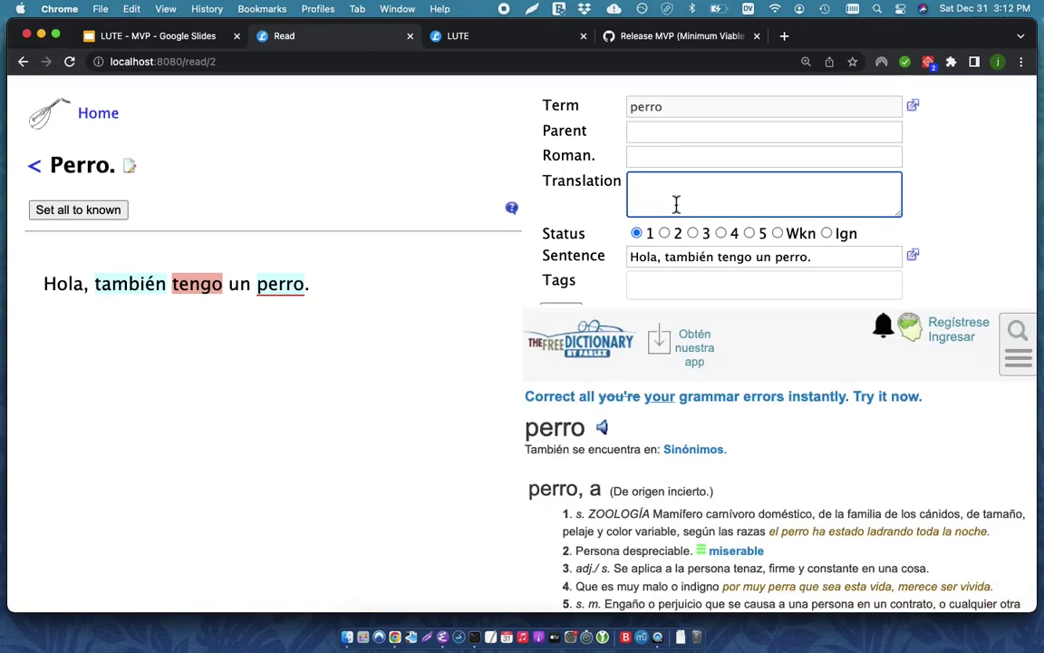
type("dog")
scroll(688, 205, "down", 1)
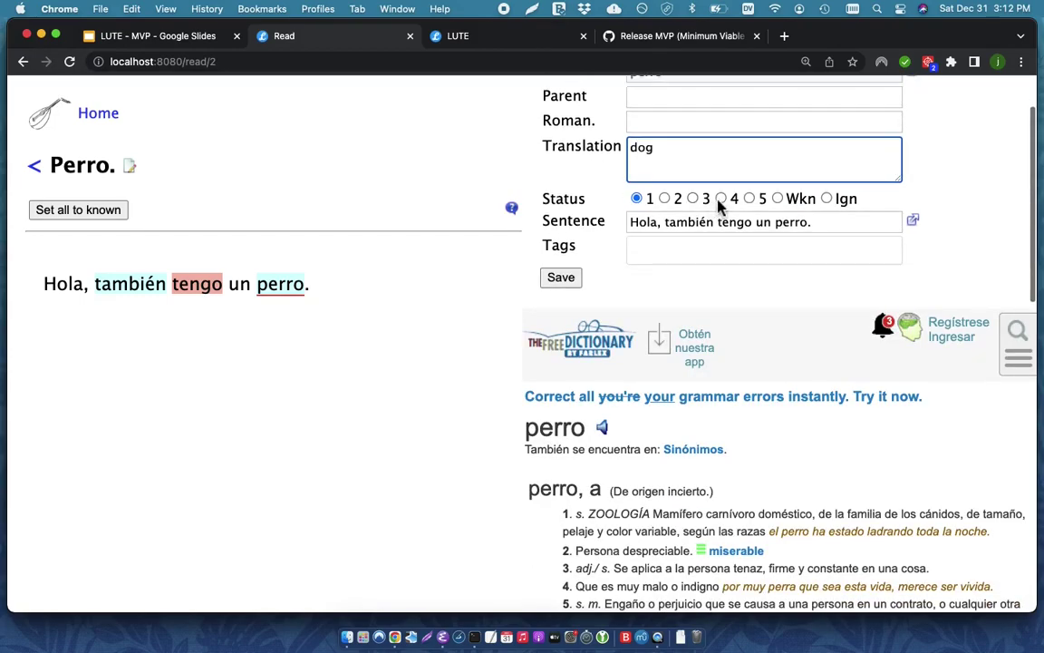
left_click(720, 199)
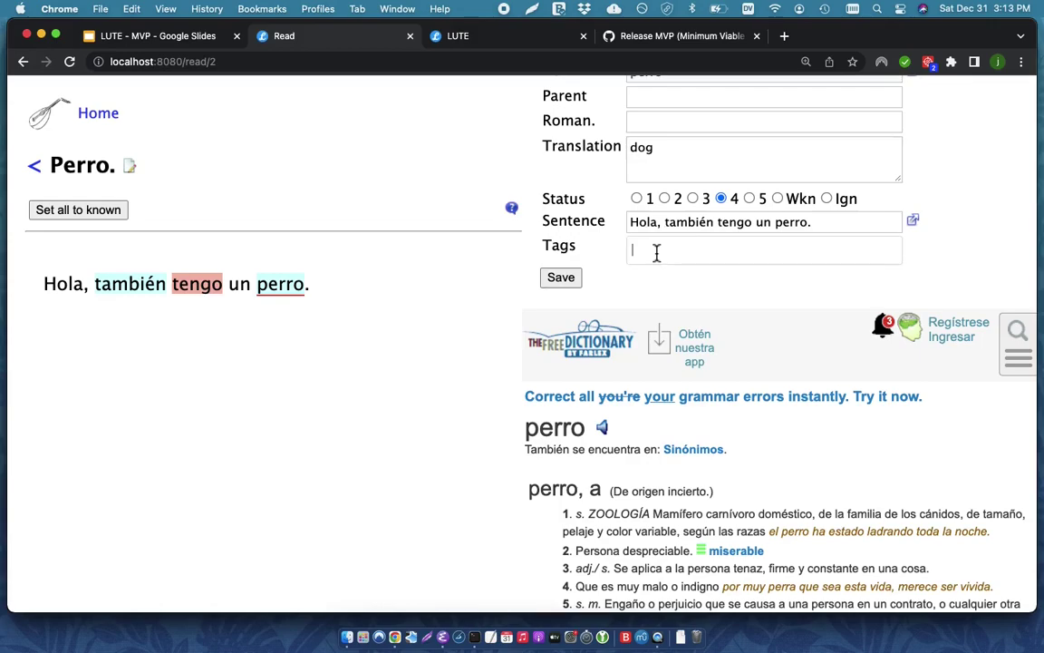
type("noun")
key("Return")
left_click(575, 279)
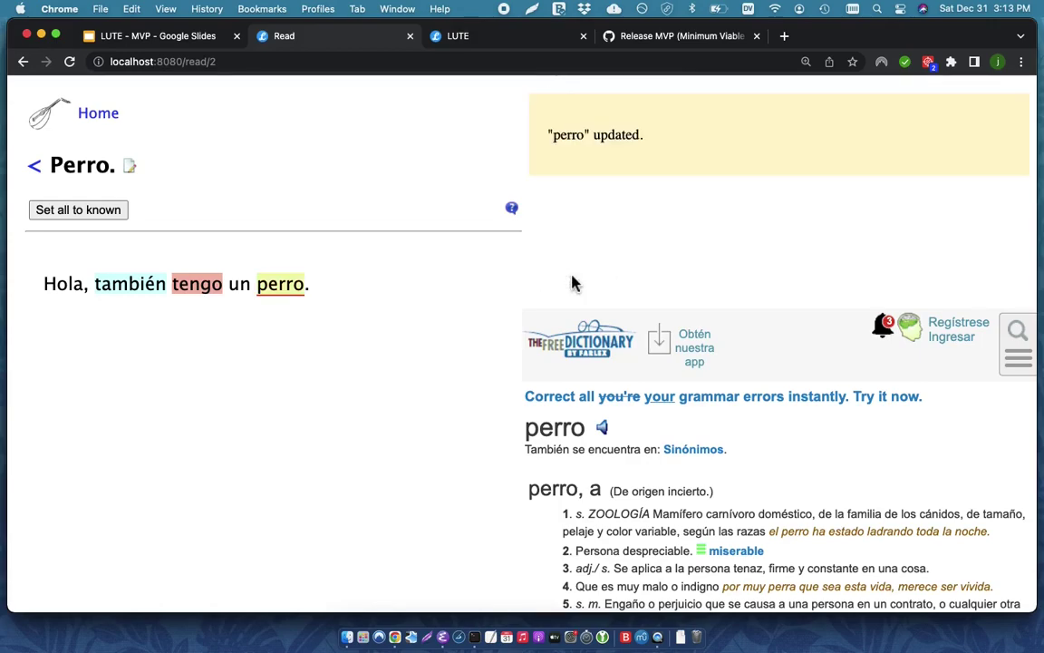
- Check the saved term "perro" and set all remaining unknown words in the "Perro." text to known
mouse_move(288, 302)
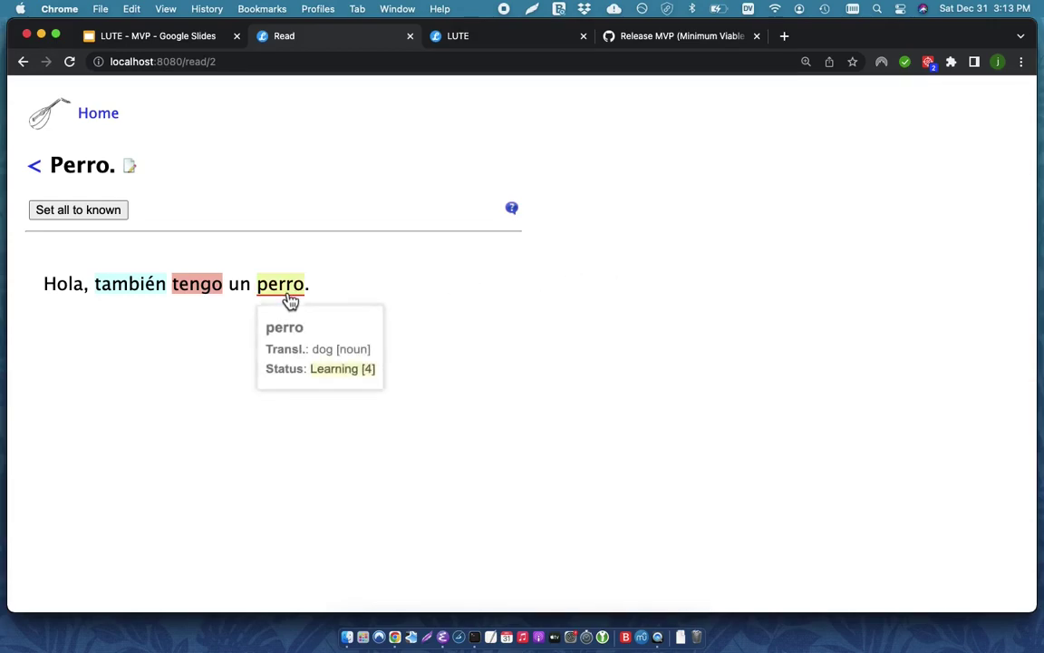
left_click(80, 212)
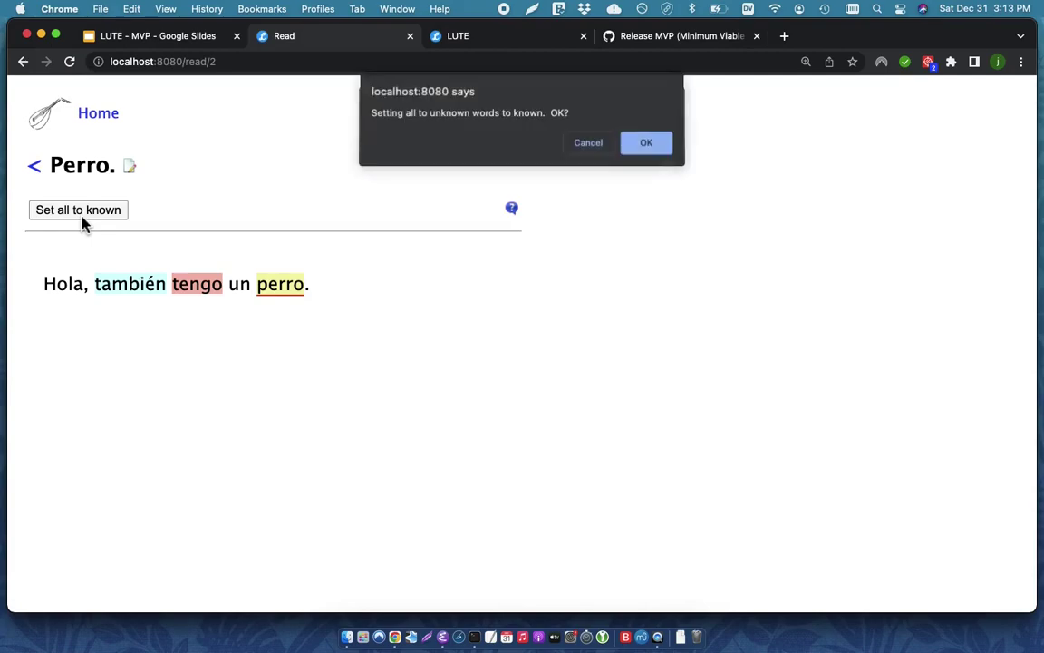
left_click(643, 143)
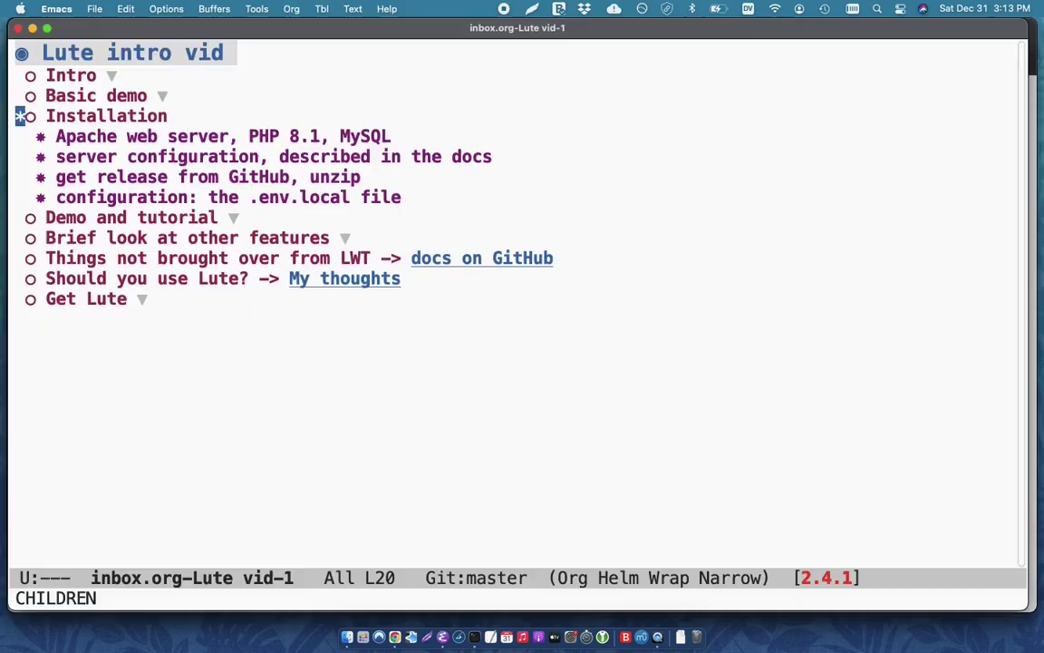
- Review the Installation section of the "Lute intro vid" outline in Emacs
key("Down")
key("Up")
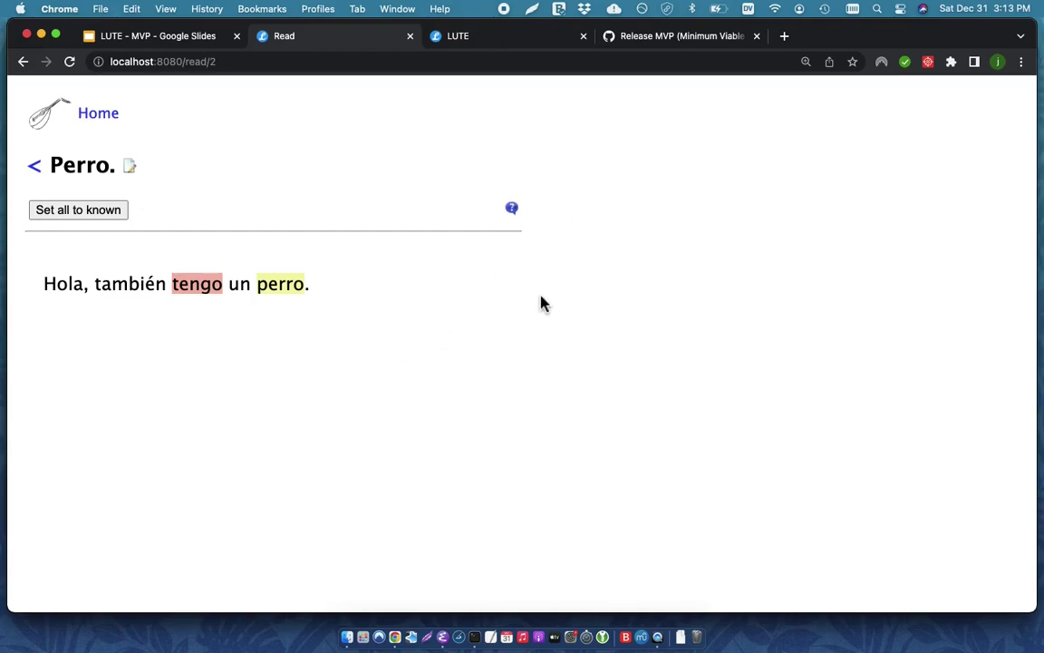
key("super+Tab")
key("super+Tab")
key("super+Tab")
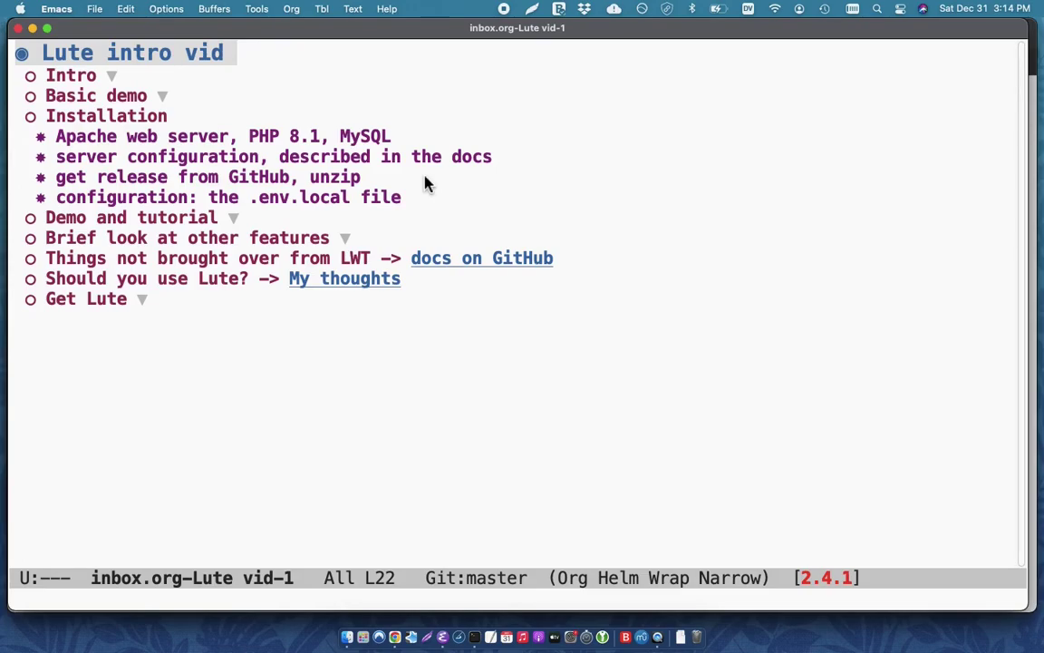
- Switch to Chrome, view the MVP 1.0.0 release page on GitHub and return to the "Perro." reading page
key("super+Tab")
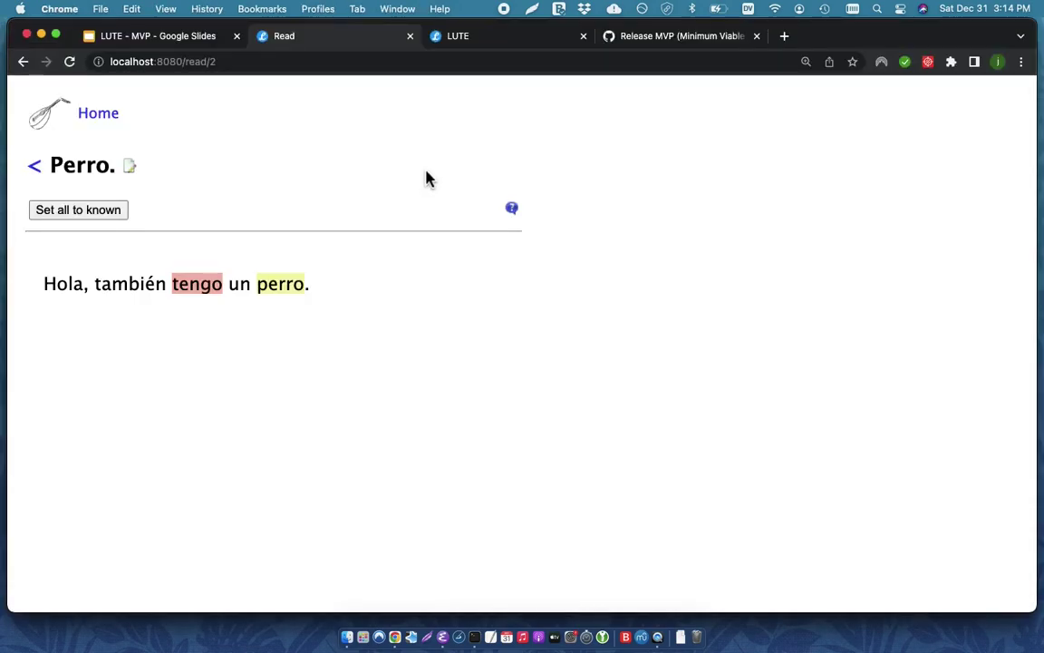
left_click(671, 40)
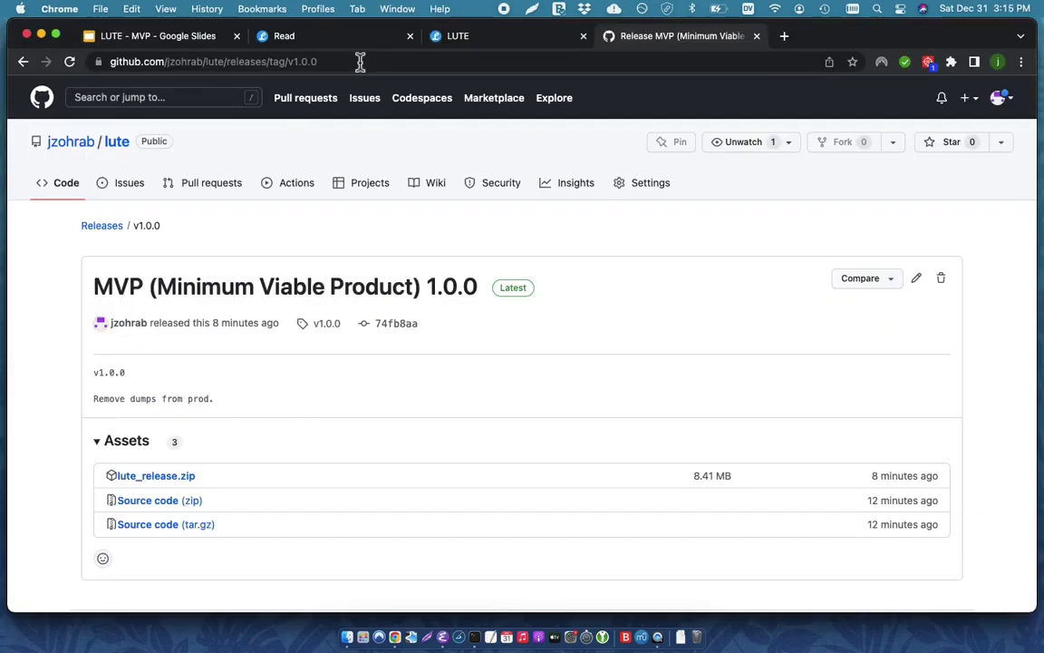
left_click(328, 43)
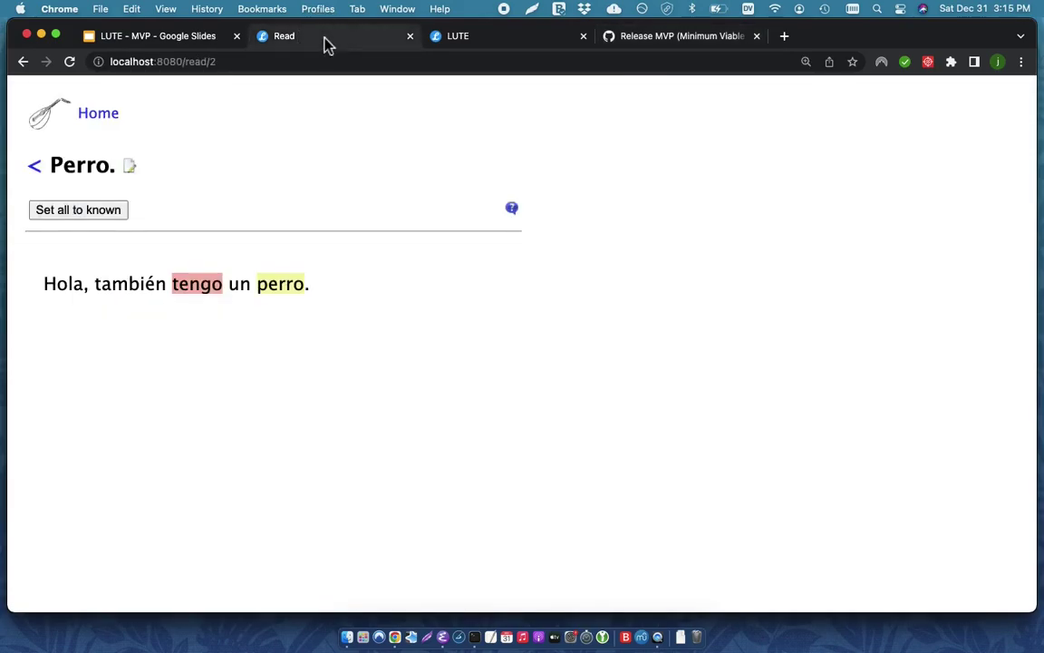
- Switch to Emacs and bring up the .env.local configuration file
key("super+Tab")
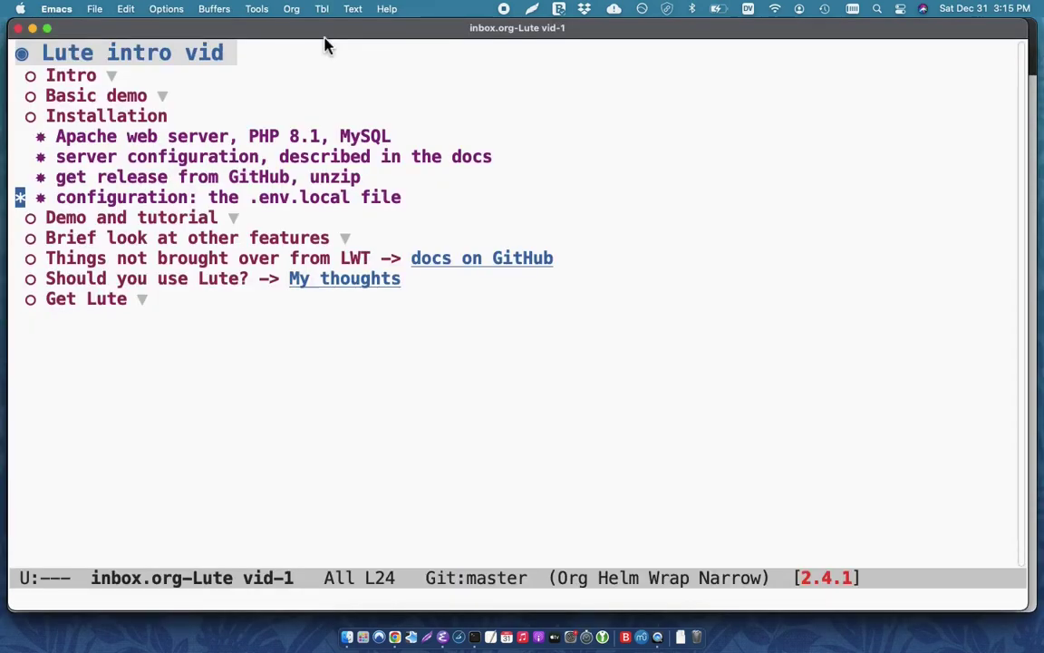
key("ctrl+e")
key("Left")
key("Left")
key("Left")
key("Left")
key("Left")
key("ctrl+a")
key("ctrl+x")
key("ctrl+f")
key("ctrl+g")
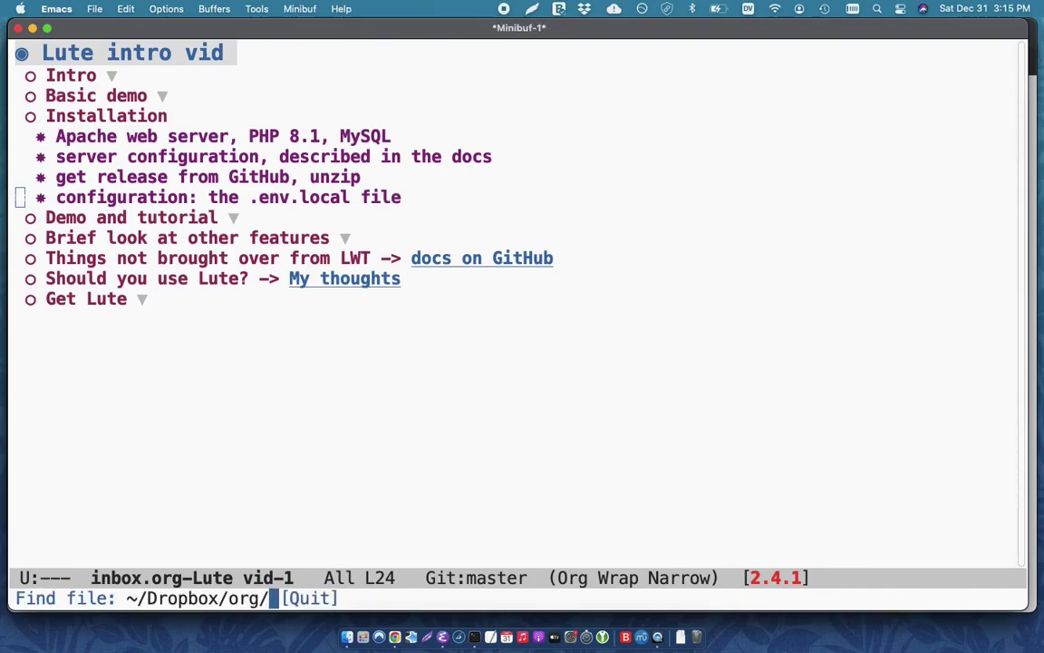
key("ctrl+x")
key("b")
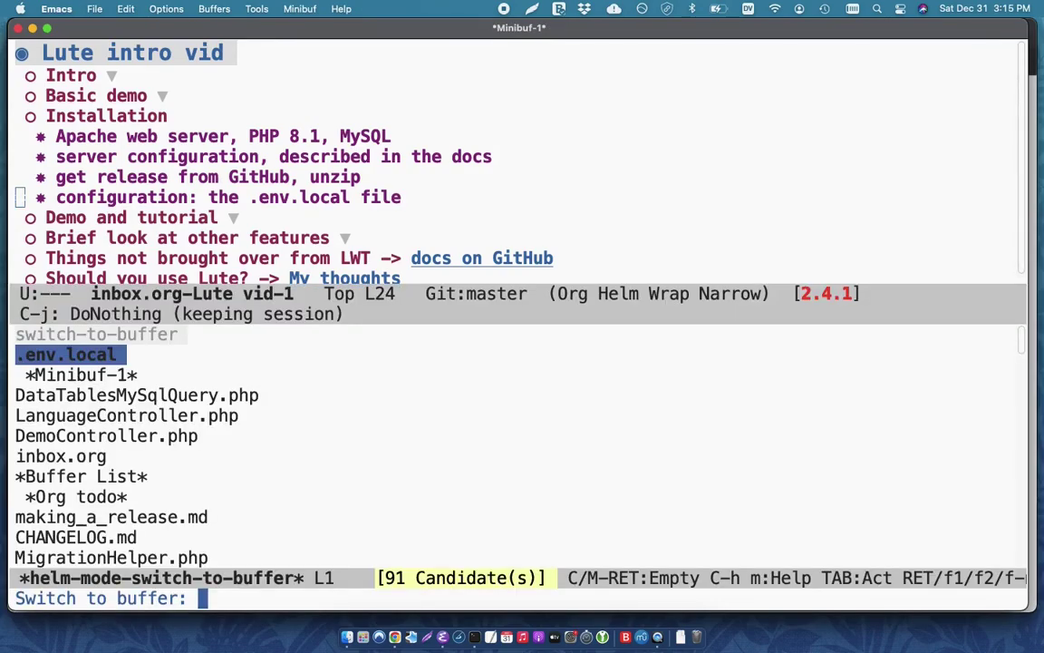
key("Return")
- Examine the environment, database name and connection settings in .env.local, and return to the outline notes
key("ctrl+e")
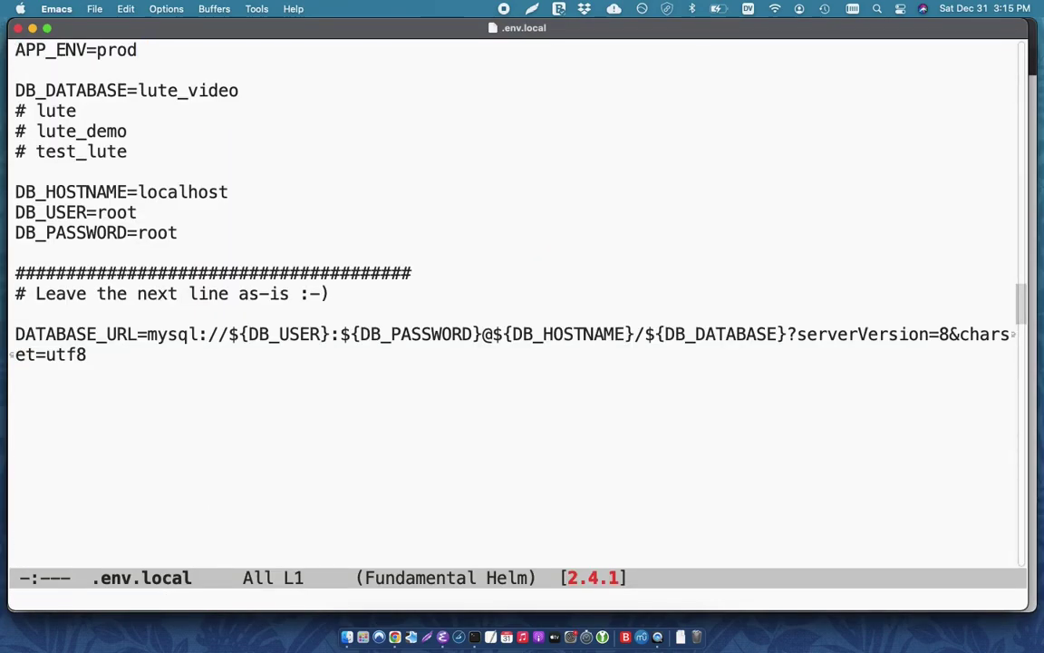
key("ctrl+a")
key("ctrl+e")
key("ctrl+n")
key("ctrl+n")
key("ctrl+e")
key("ctrl+b")
key("ctrl+b")
key("ctrl+b")
key("ctrl+b")
key("ctrl+b")
key("ctrl+b")
key("ctrl+b")
key("ctrl+b")
key("ctrl+b")
key("ctrl+b")
key("ctrl+b")
key("ctrl+a")
key("ctrl+n")
key("ctrl+n")
key("ctrl+n")
key("ctrl+n")
key("ctrl+n")
key("ctrl+n")
key("ctrl+n")
key("ctrl+p")
key("ctrl+p")
key("ctrl+x")
key("b")
key("Return")
- Switch to Chrome and load the demo data into the empty lute_demo database of the lute_release.local site
key("super+Tab")
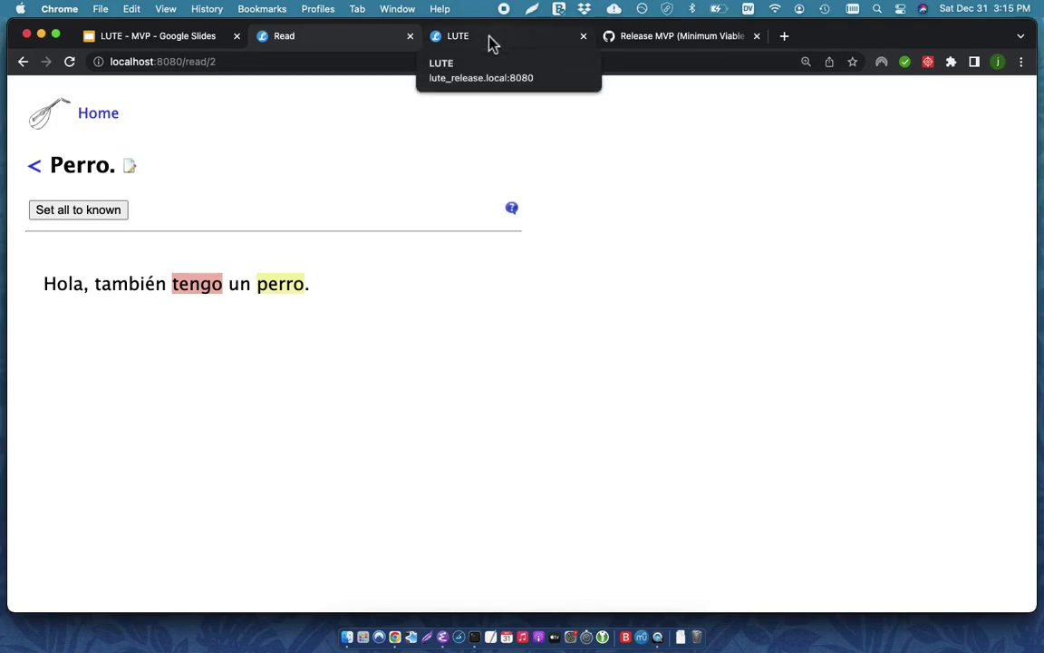
left_click(490, 41)
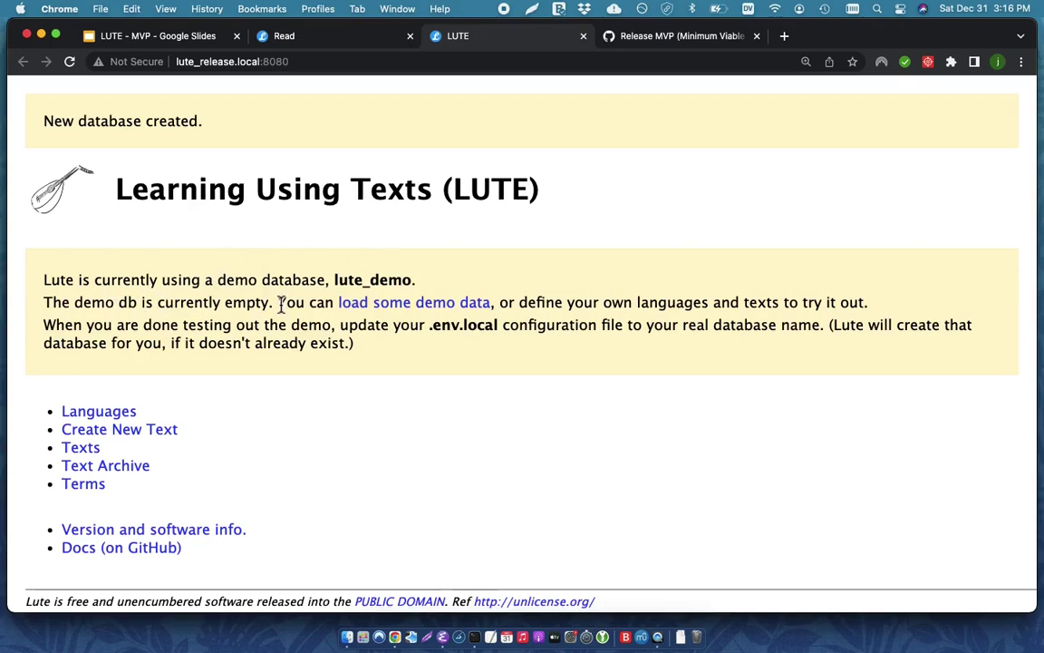
left_click(405, 302)
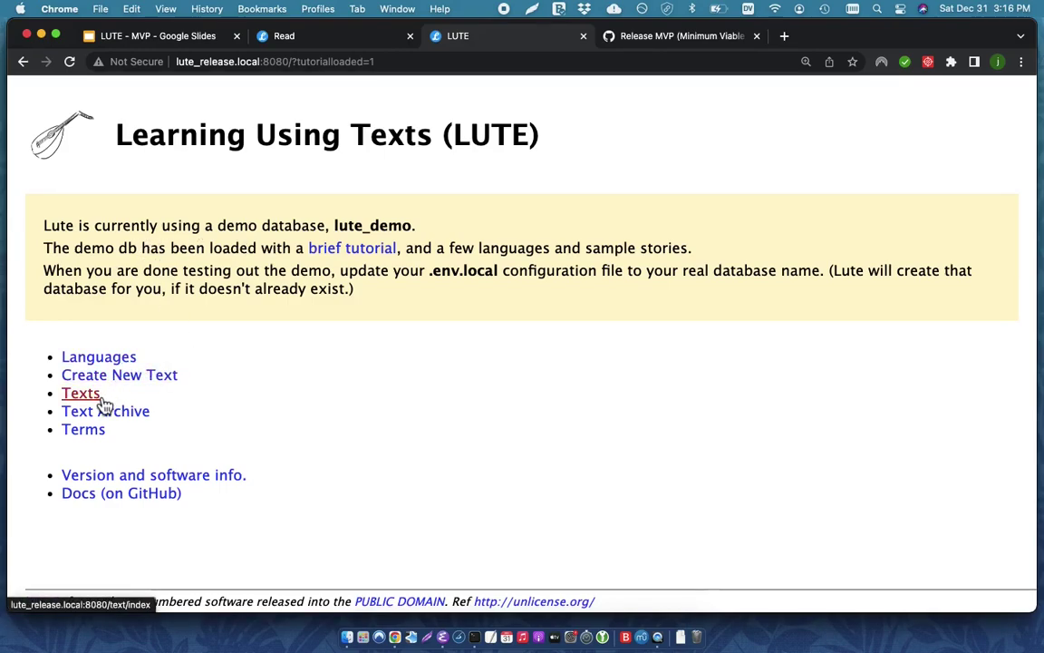
- Open the brief tutorial from the LUTE home page and read through its "The Basics" section
left_click(361, 258)
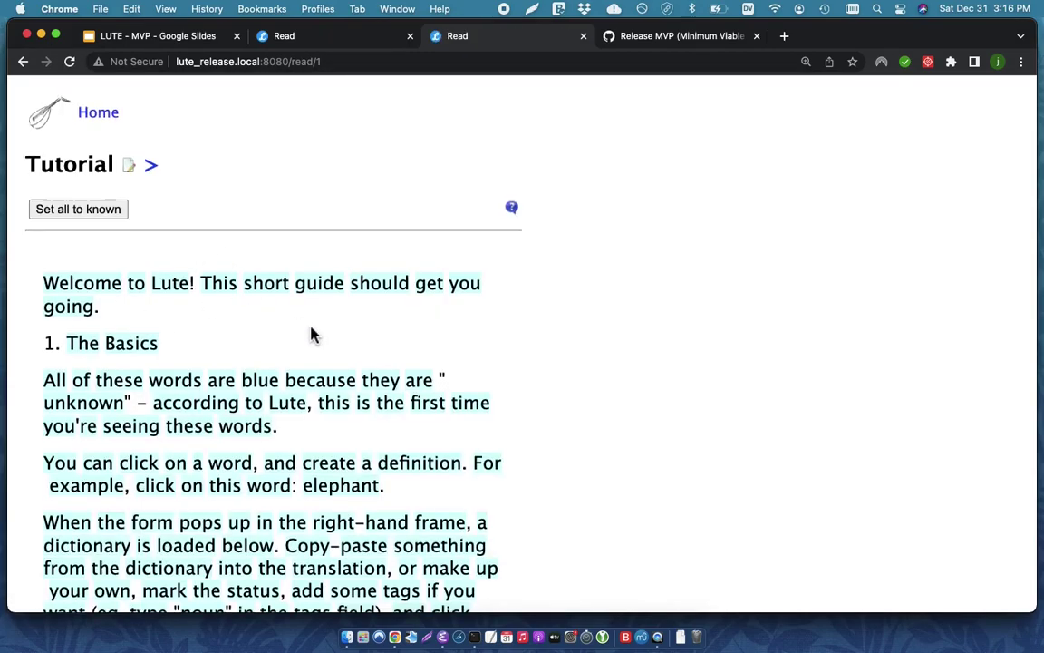
scroll(313, 335, "down", 2)
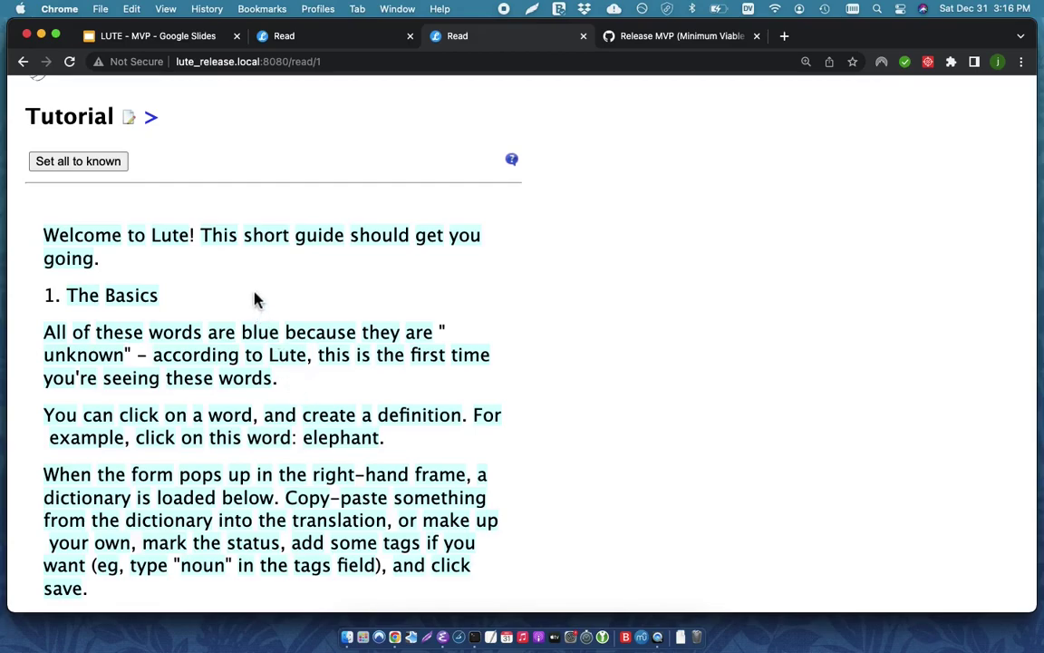
scroll(257, 299, "down", 2)
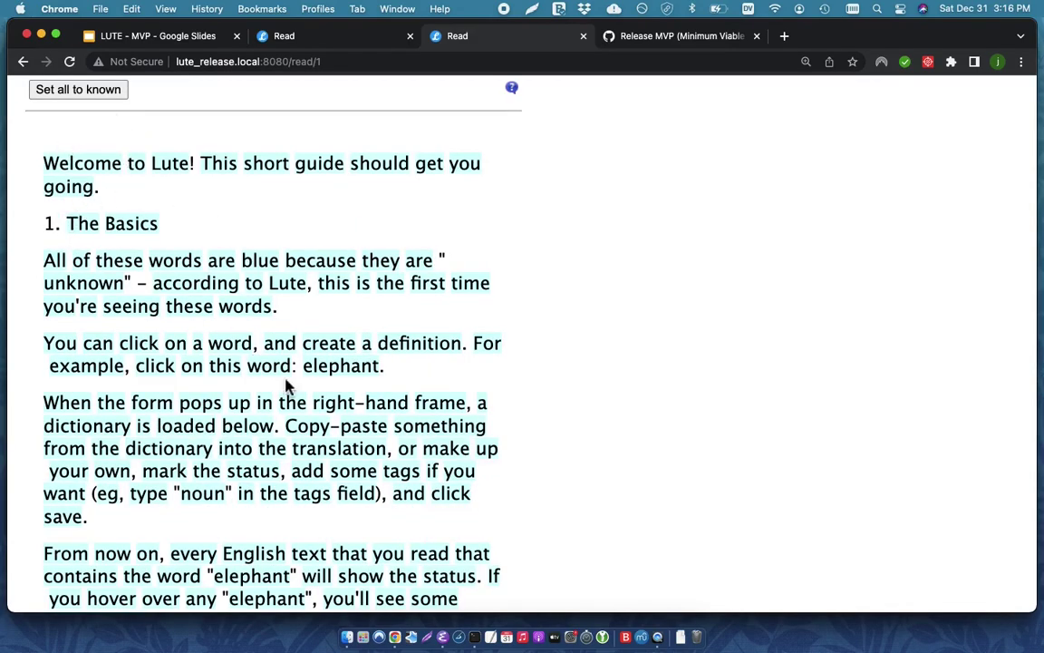
scroll(304, 326, "down", 1)
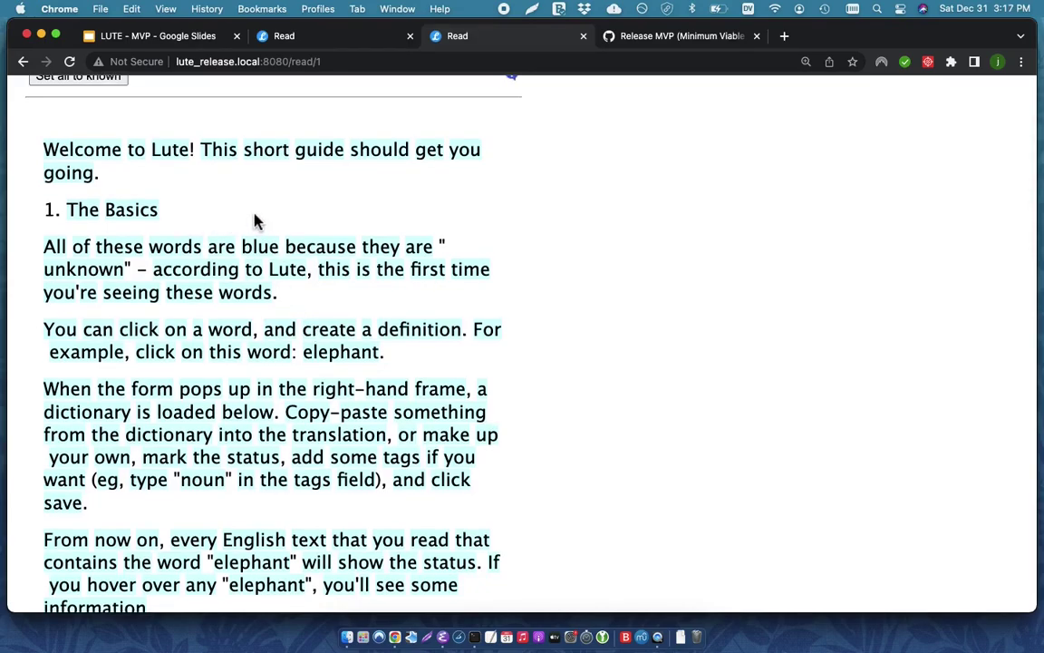
scroll(255, 221, "down", 4)
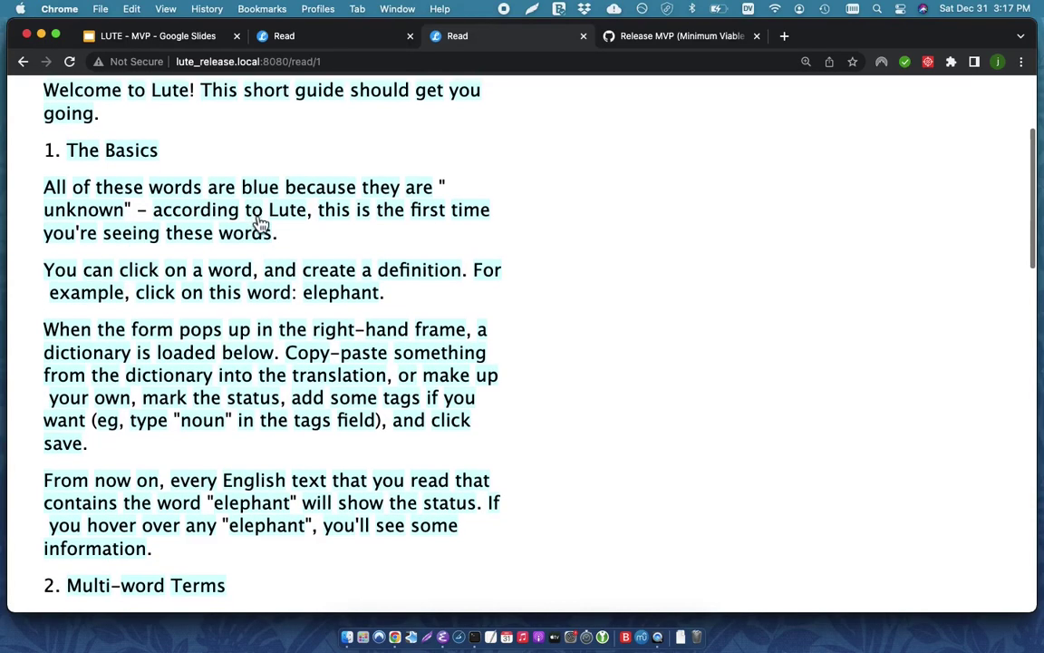
- Define the term "elephant" in the tutorial text with the translation "big grey thing" and save it
left_click(348, 306)
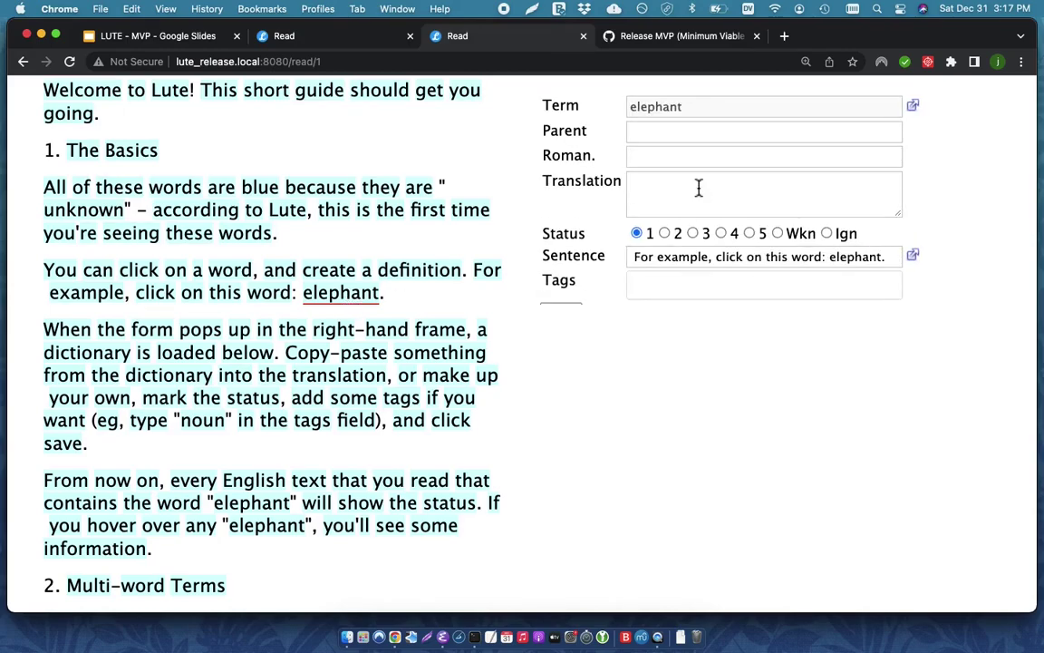
left_click(633, 205)
type("big grey thing")
scroll(620, 255, "down", 1)
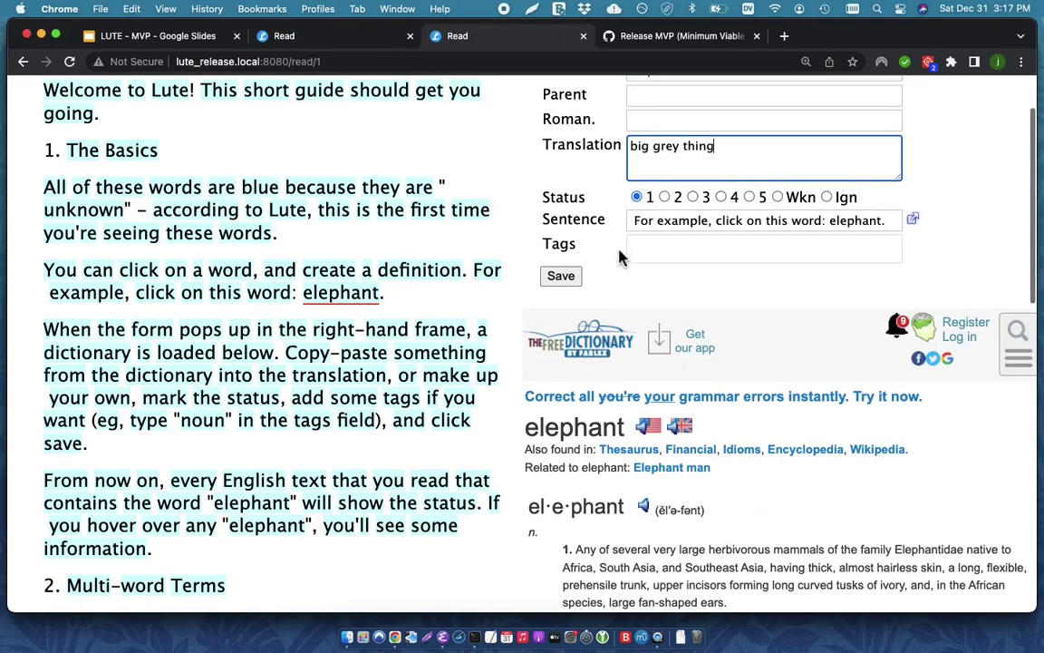
left_click(561, 276)
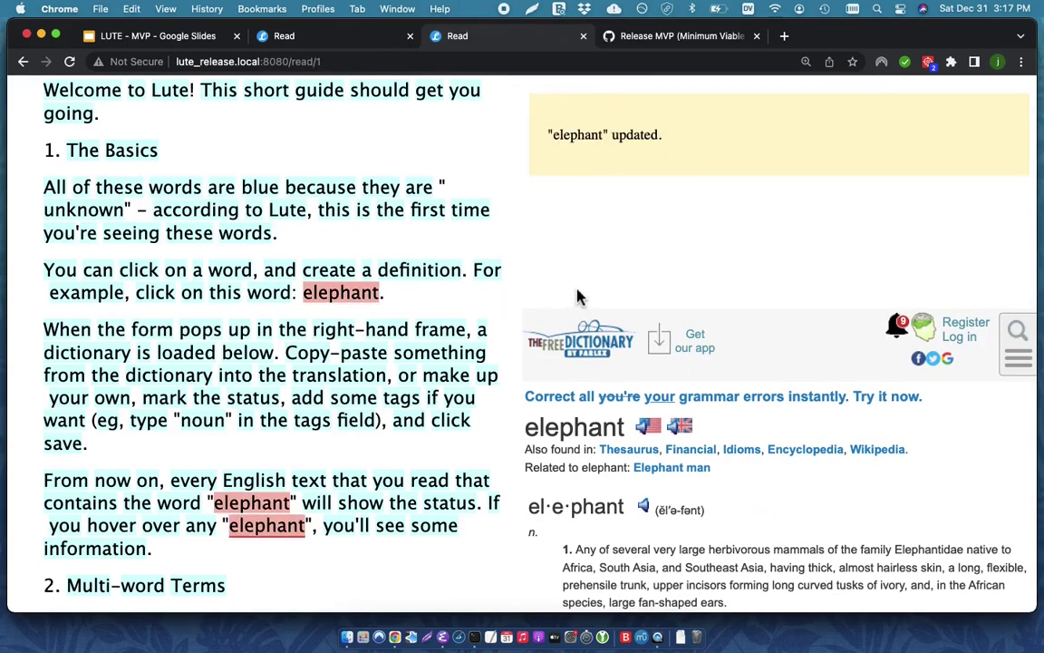
- Create a multi-word term from the phrase "the cat's pyjamas" in section 2 and enter the translation "= super"
scroll(246, 404, "down", 6)
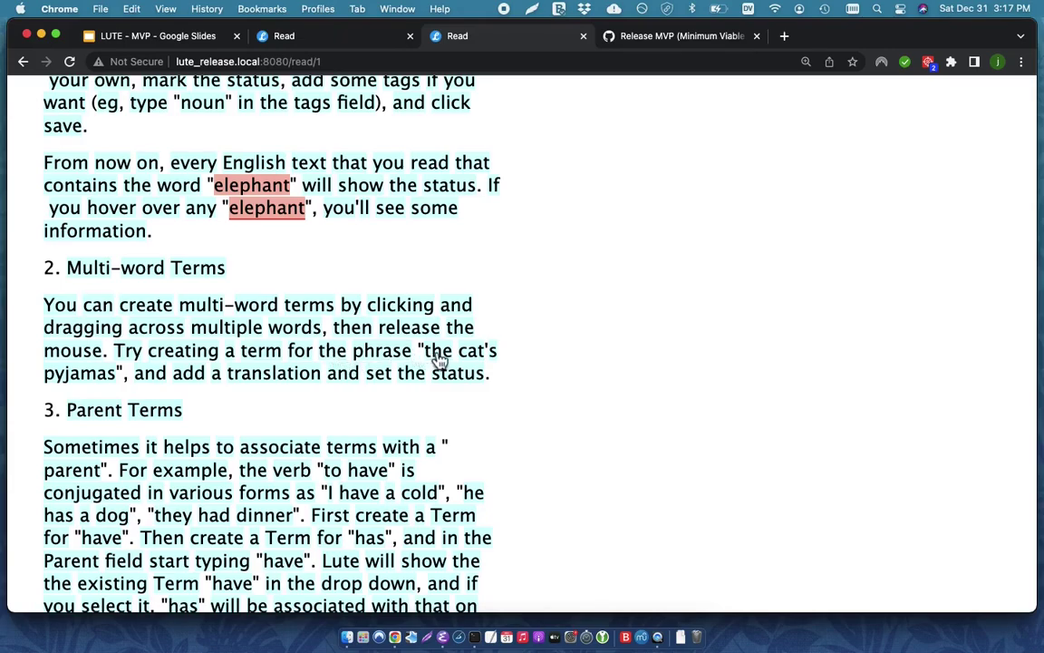
left_click(440, 359)
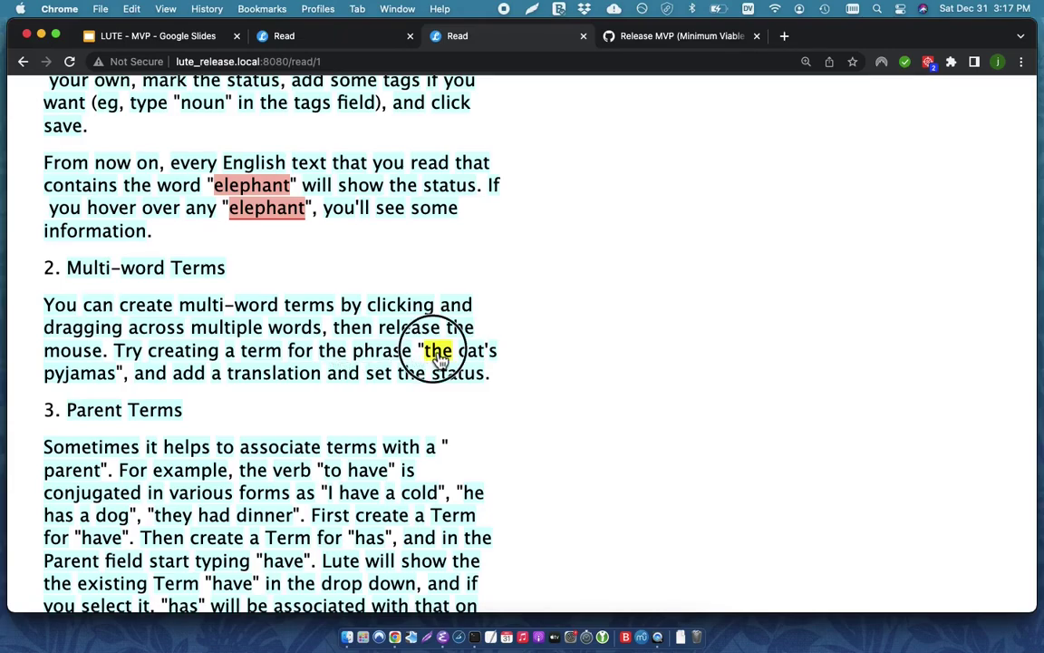
left_click_drag(439, 359, 95, 384)
left_click(681, 135)
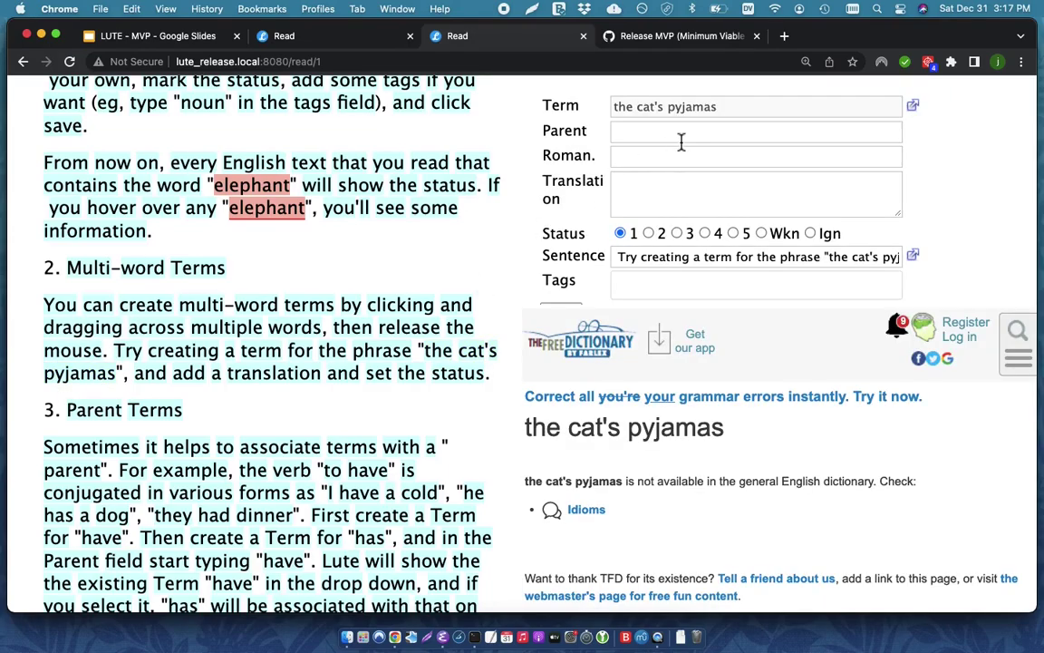
left_click(712, 198)
type("= ")
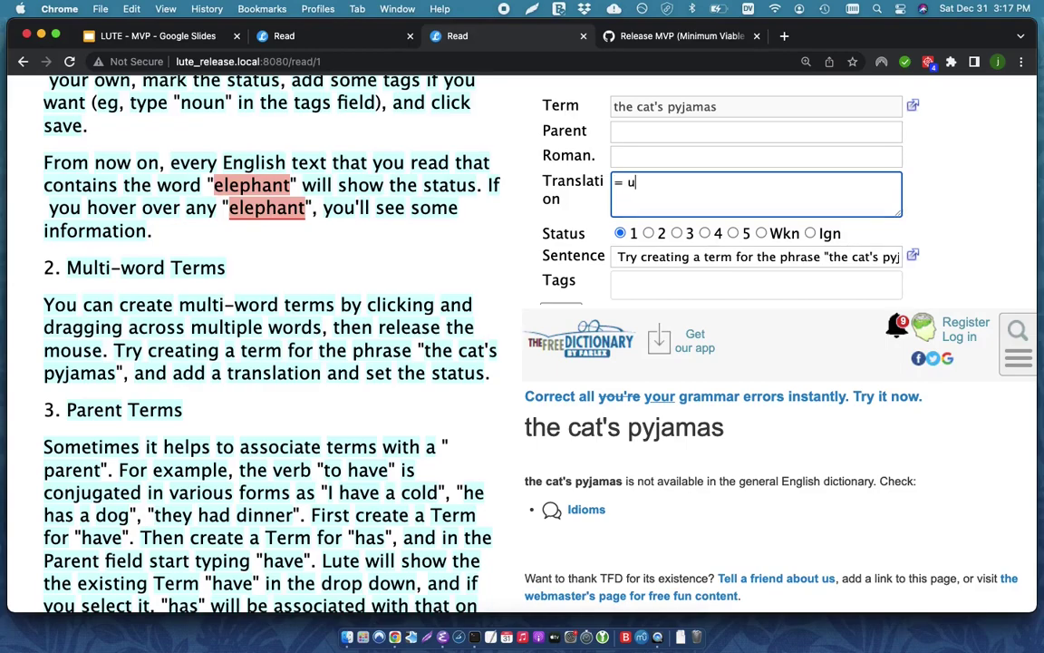
type("s")
key("BackSpace")
type("super")
- Save the multi-word term "the cat's pyjamas" and check its details in the tutorial text
left_click(913, 107)
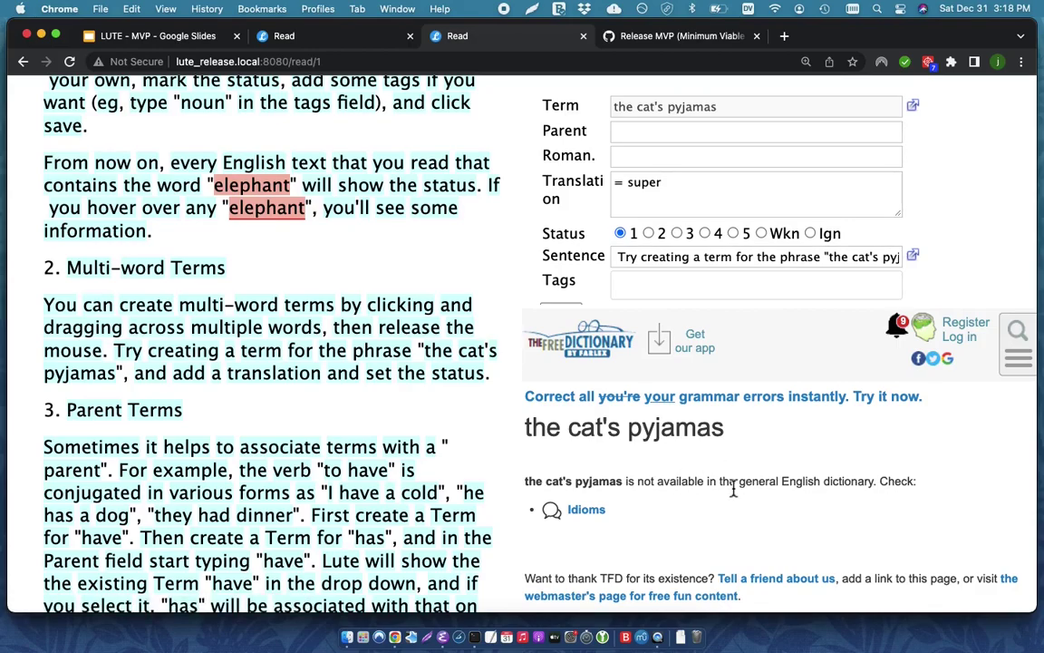
scroll(678, 249, "down", 1)
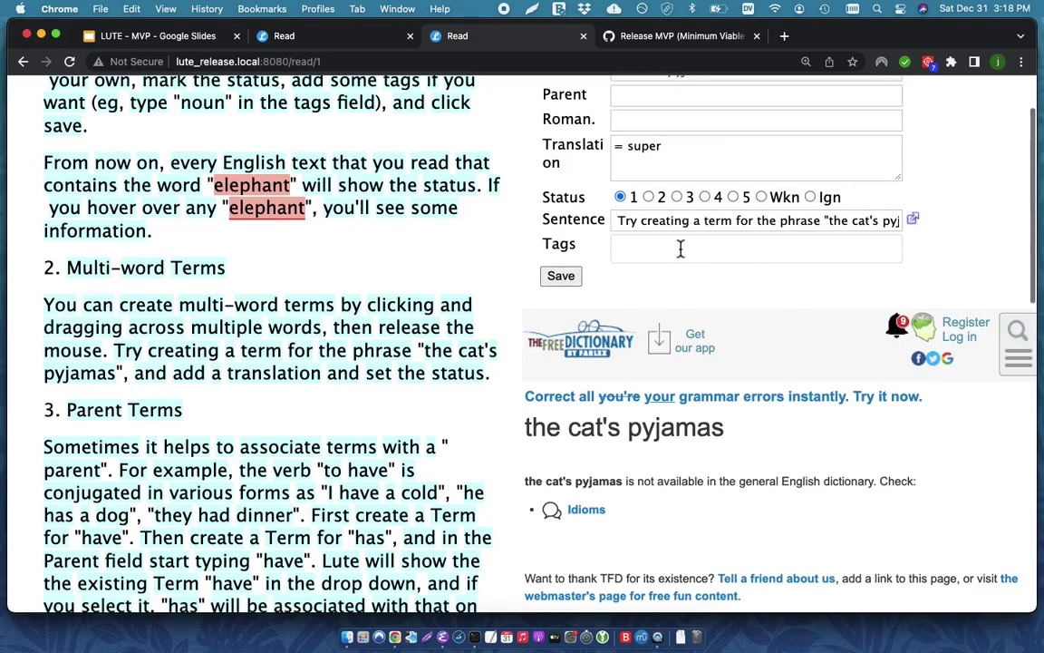
left_click(561, 276)
mouse_move(107, 379)
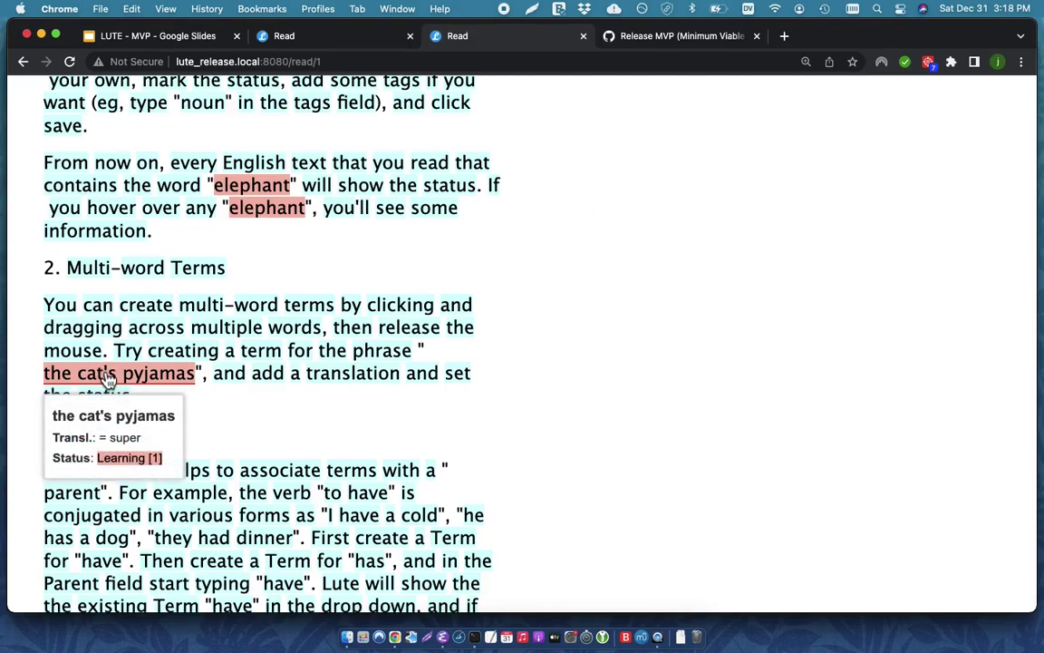
- Start a term for "had" in the Parent Terms section with parent "have" and translation "= possess"
scroll(259, 412, "down", 5)
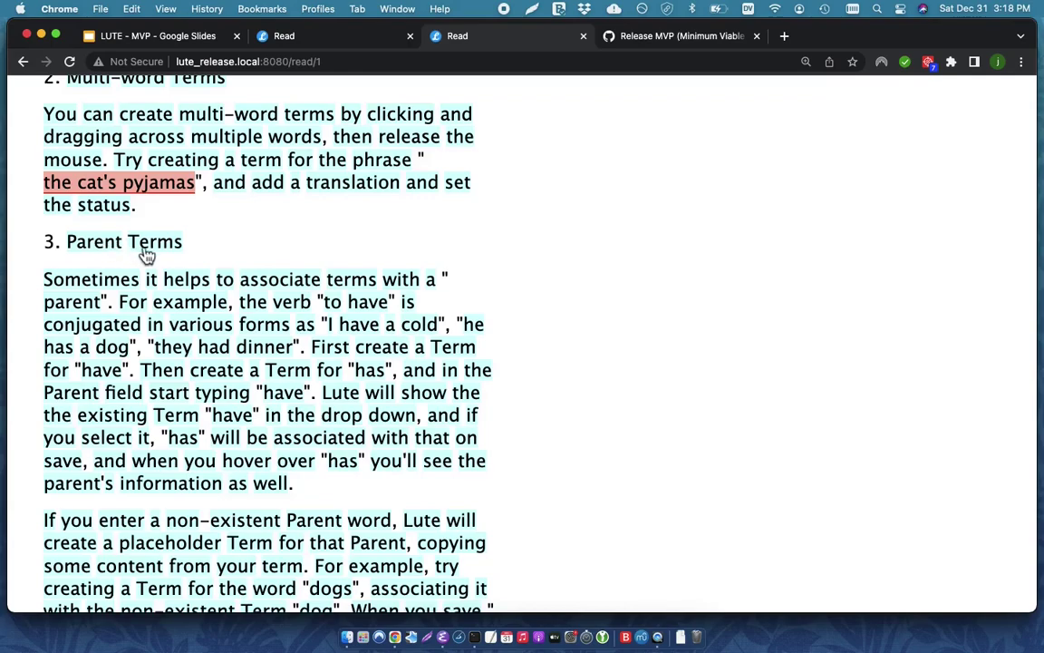
scroll(299, 258, "down", 2)
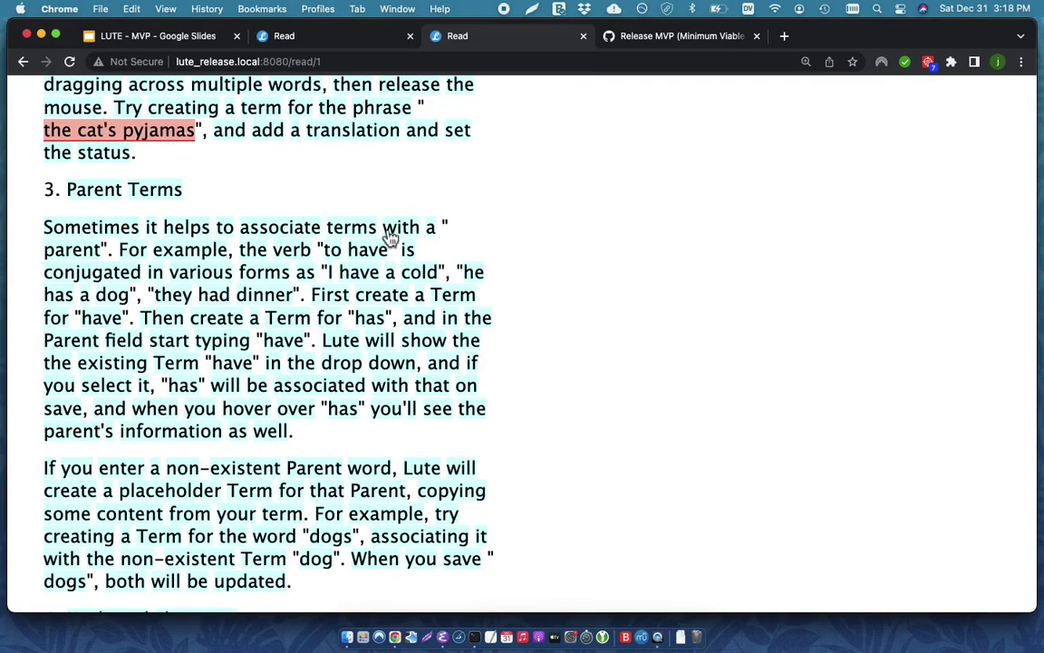
left_click(220, 297)
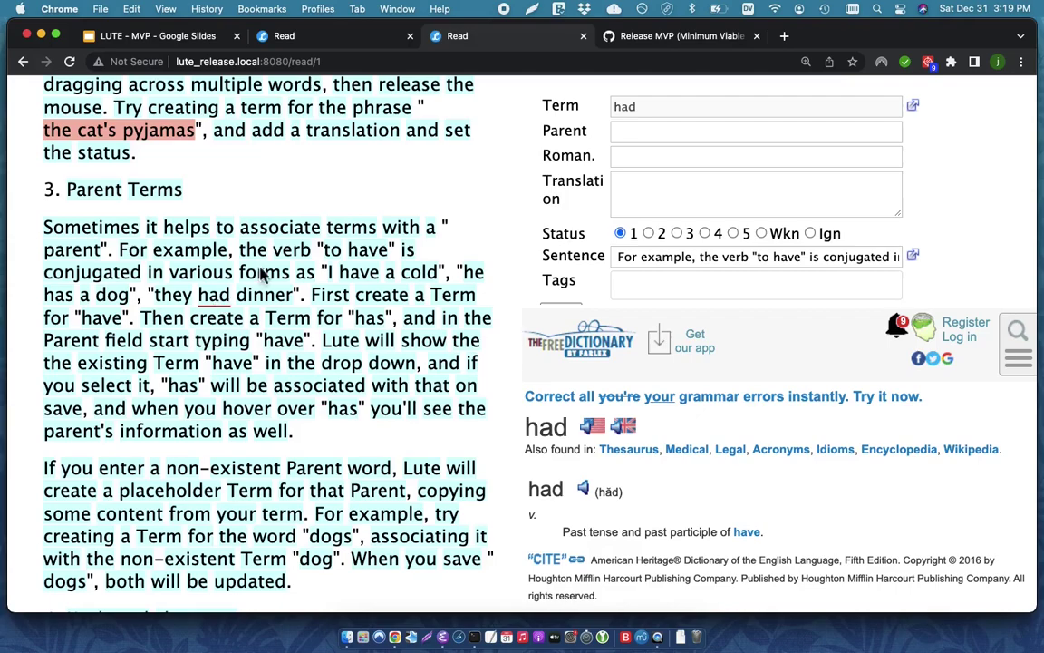
left_click(654, 141)
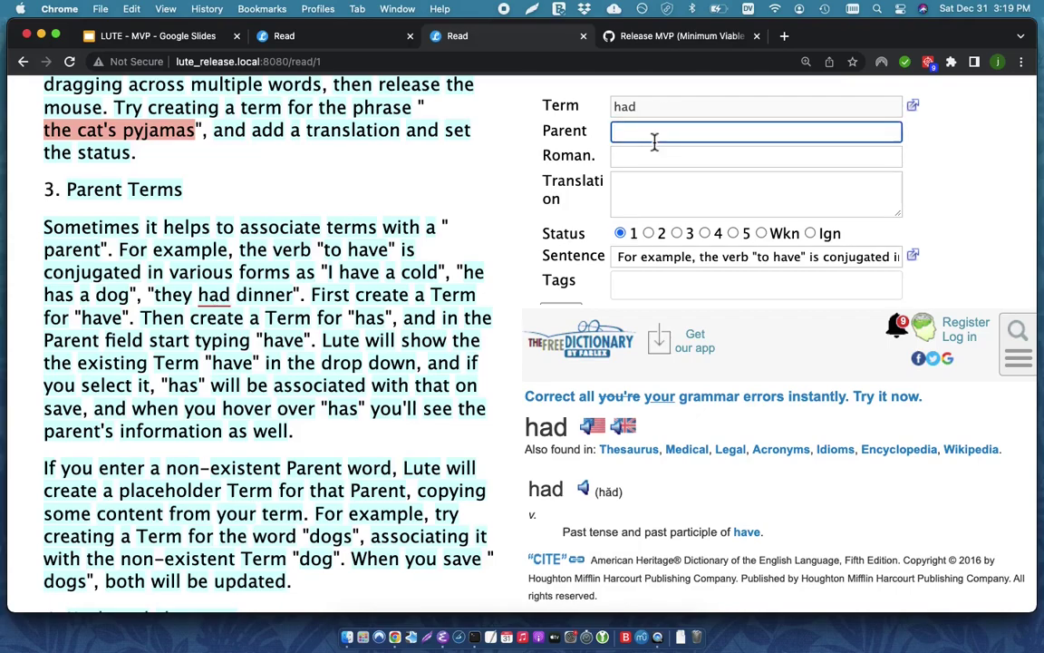
type("hav")
key("Tab")
key("Tab")
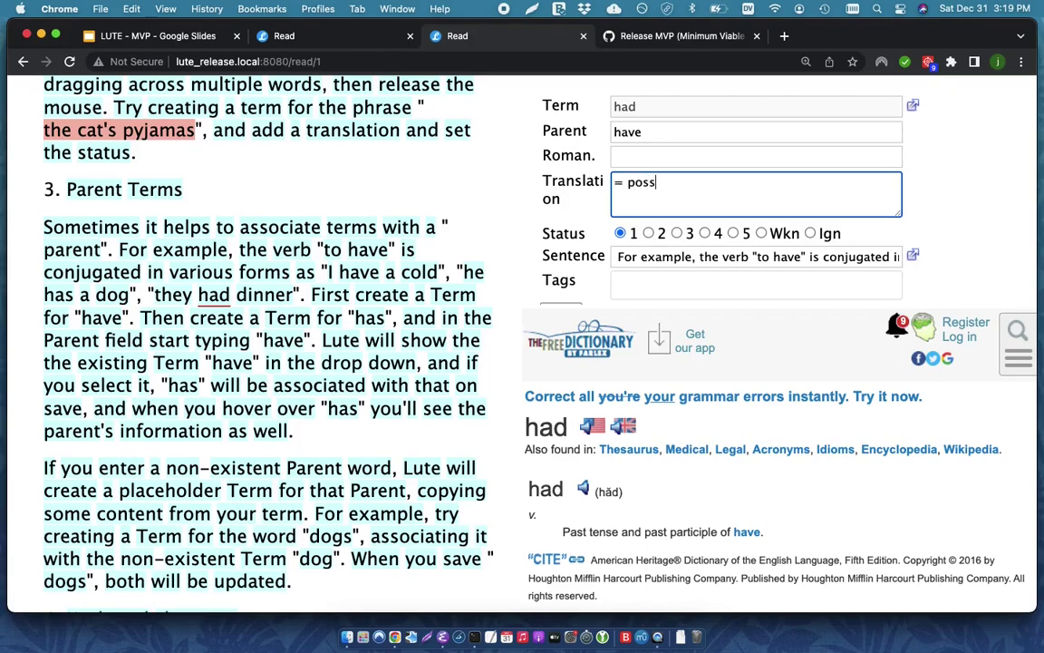
- Give the term "had" status 3 and the tag "verb", save it, and check its details in the text
left_click(680, 235)
scroll(661, 253, "down", 1)
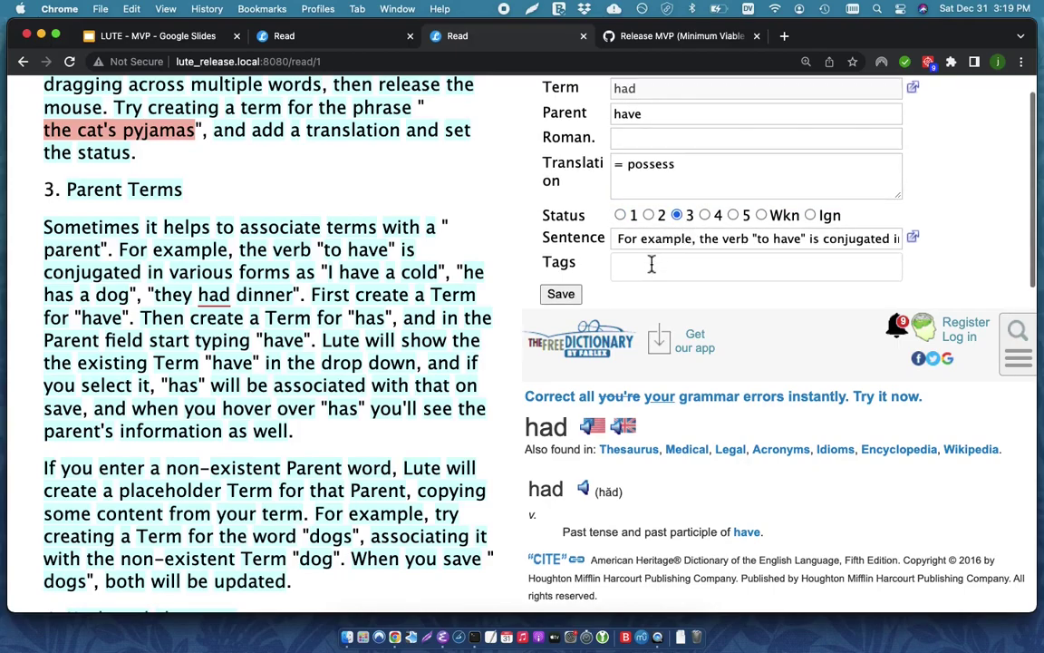
left_click(651, 265)
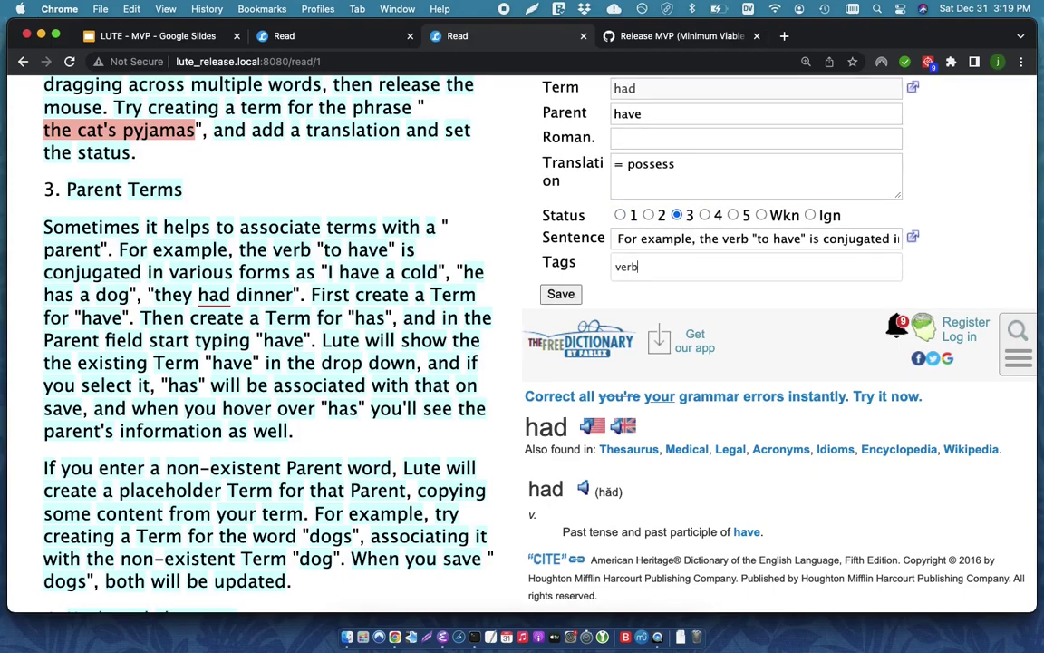
type("verb")
left_click(560, 294)
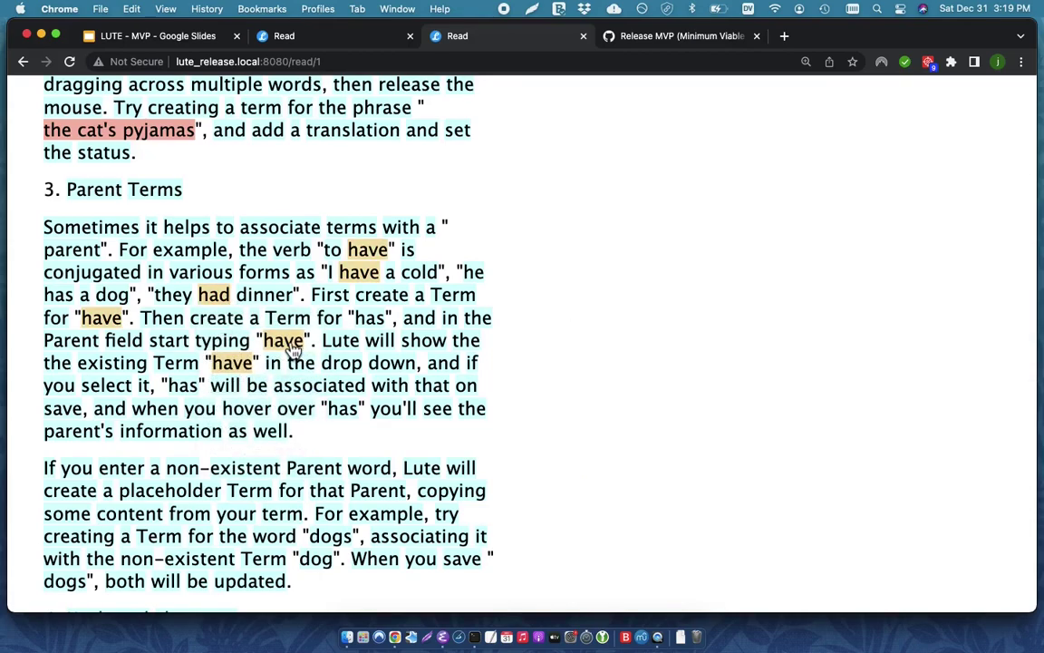
mouse_move(292, 351)
mouse_move(216, 298)
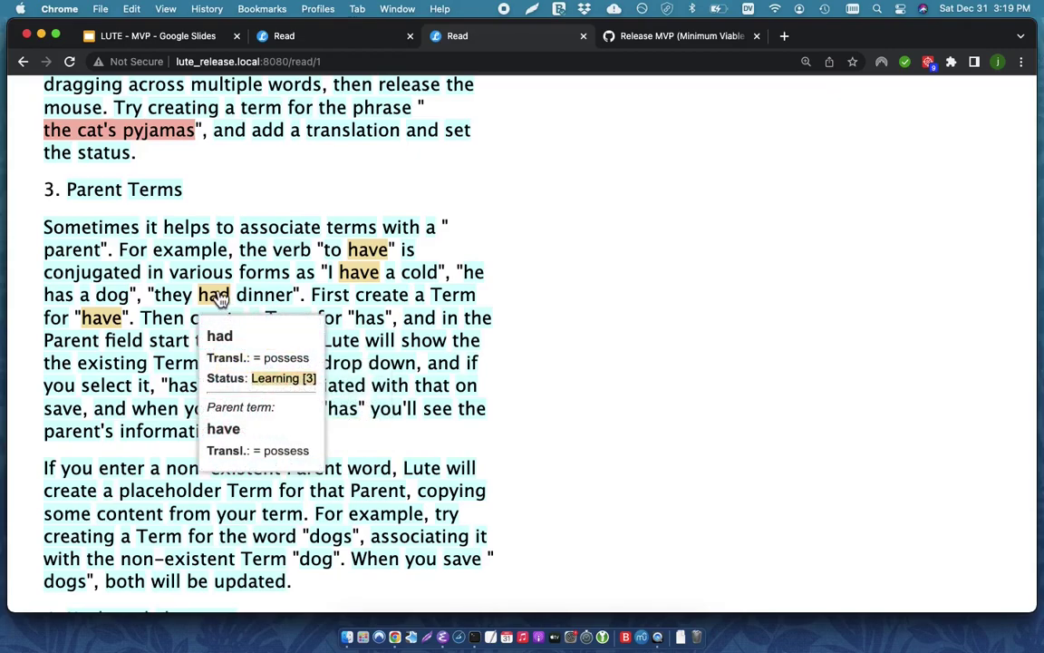
- Show the keyboard shortcuts reference for the tutorial text
scroll(261, 307, "down", 5)
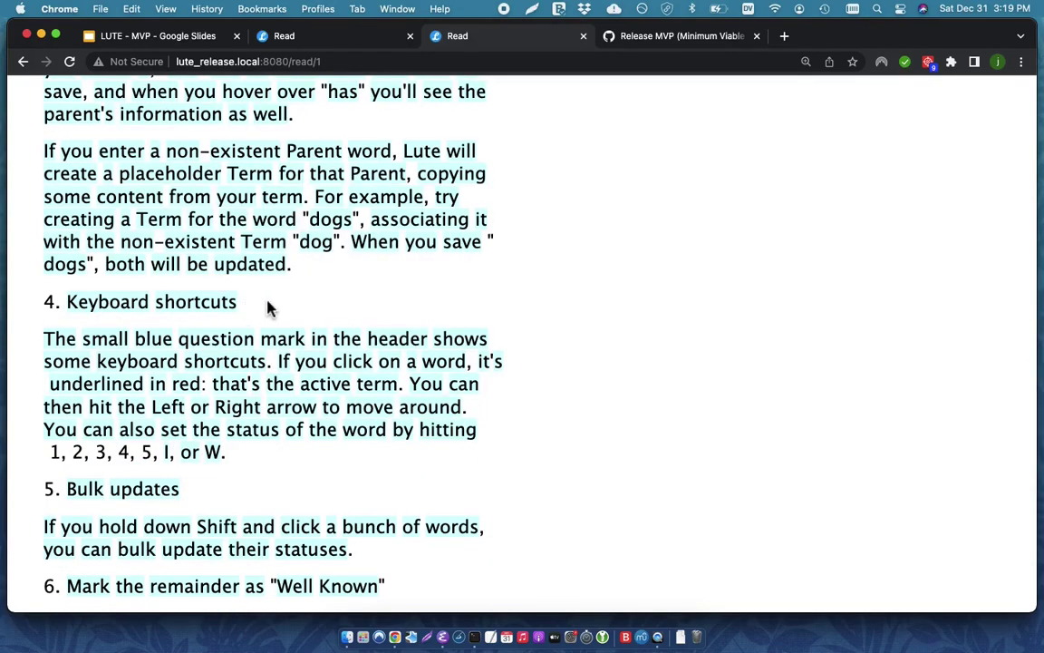
scroll(399, 274, "up", 15)
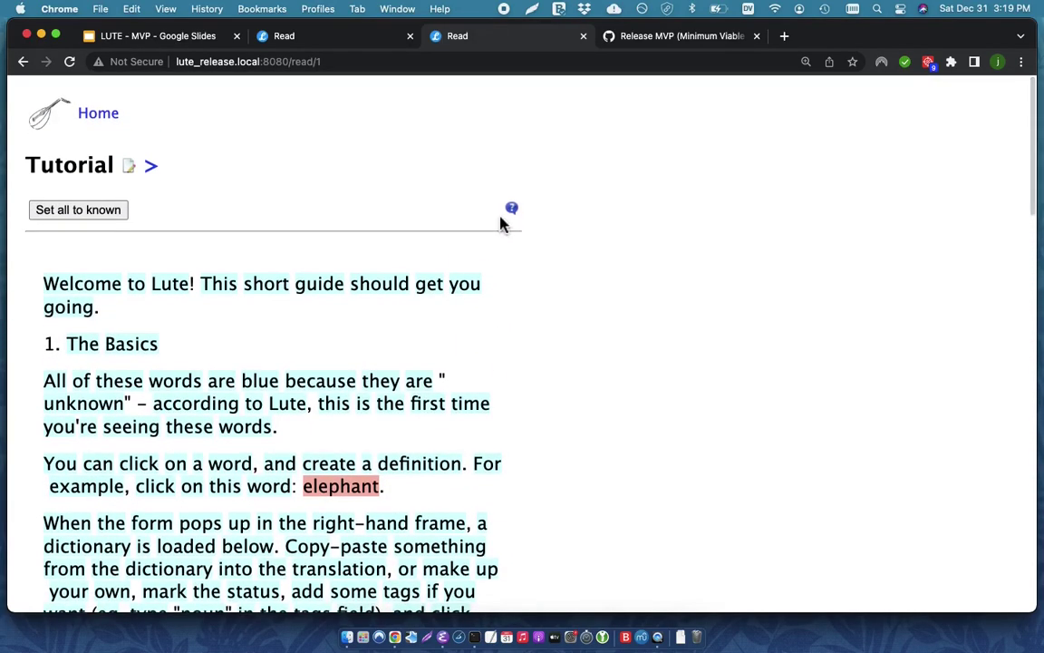
left_click(512, 210)
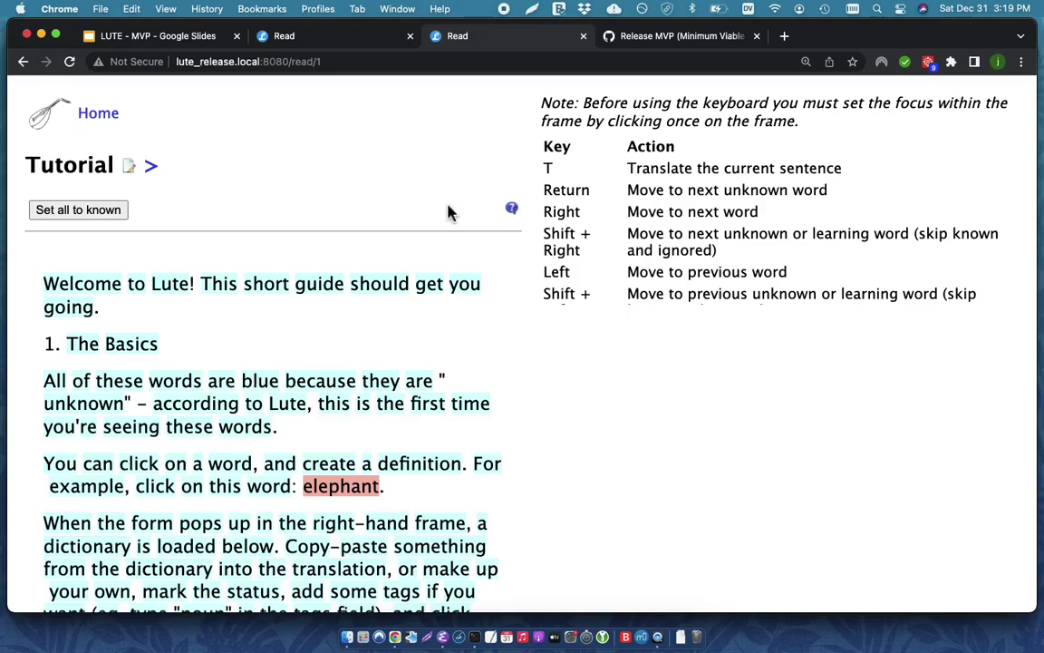
- Select "have" in the Parent Terms section, view its sentence's Spanish translation in DeepL, and close the translation window
scroll(433, 211, "down", 8)
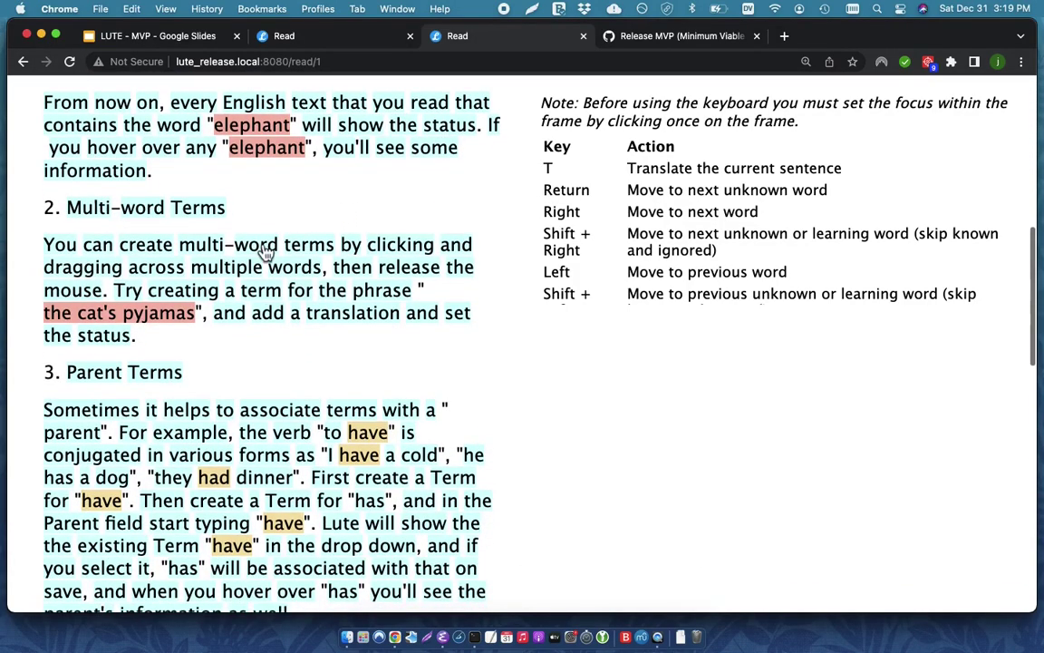
left_click(369, 437)
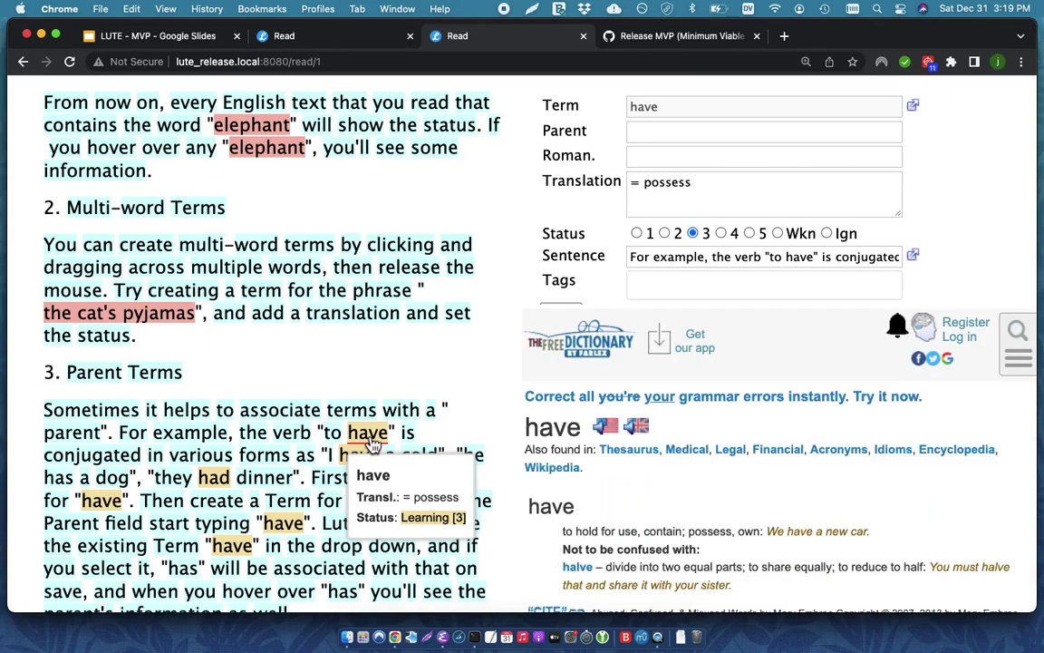
key("t")
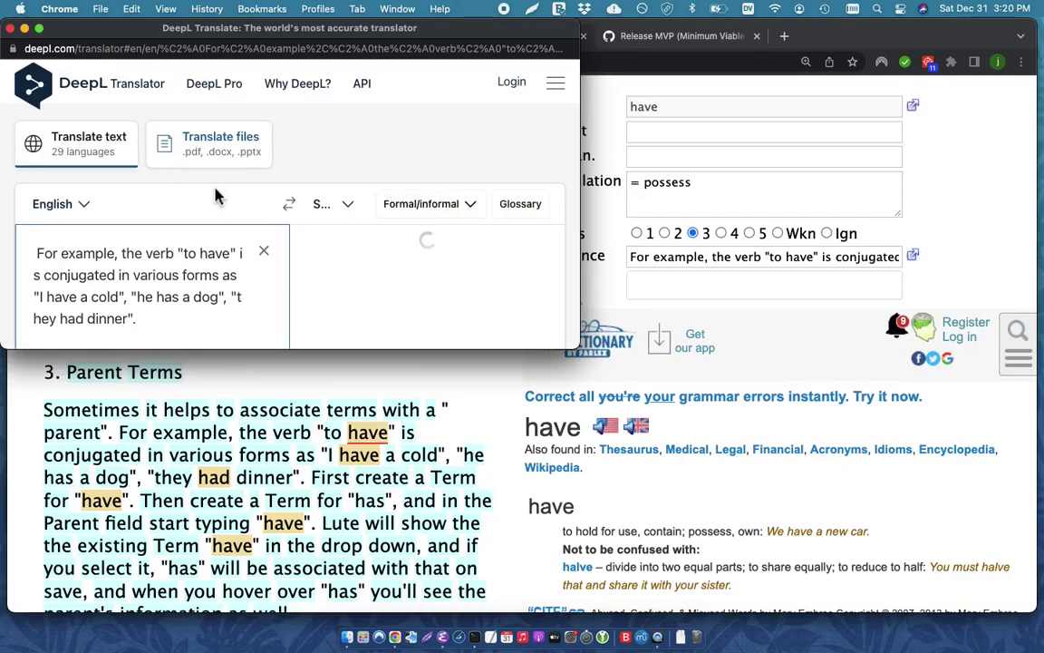
scroll(203, 200, "down", 1)
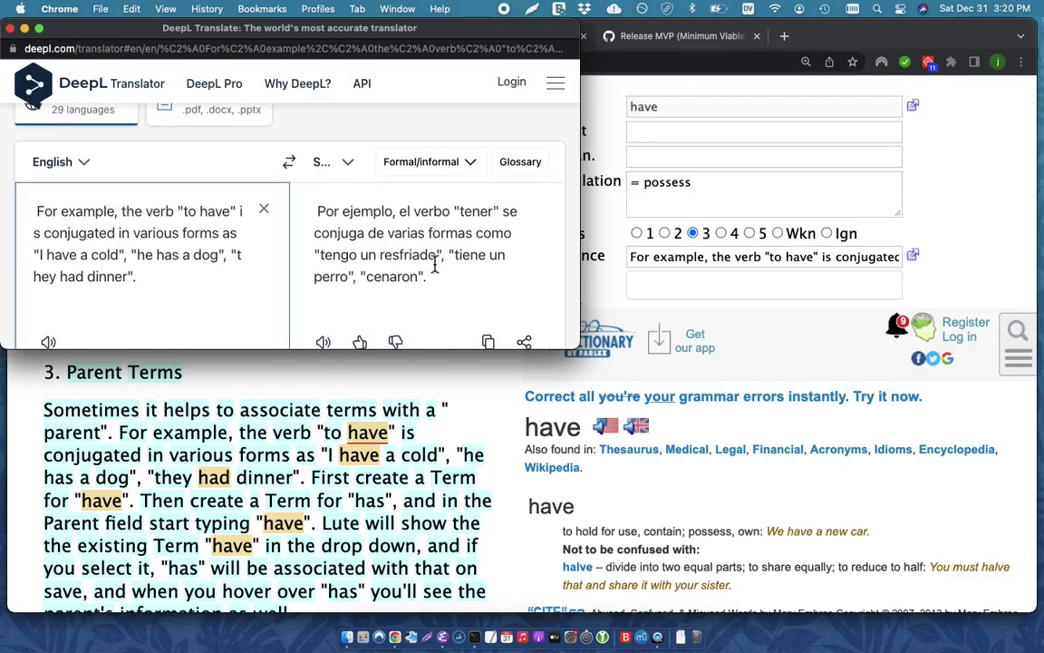
left_click(10, 30)
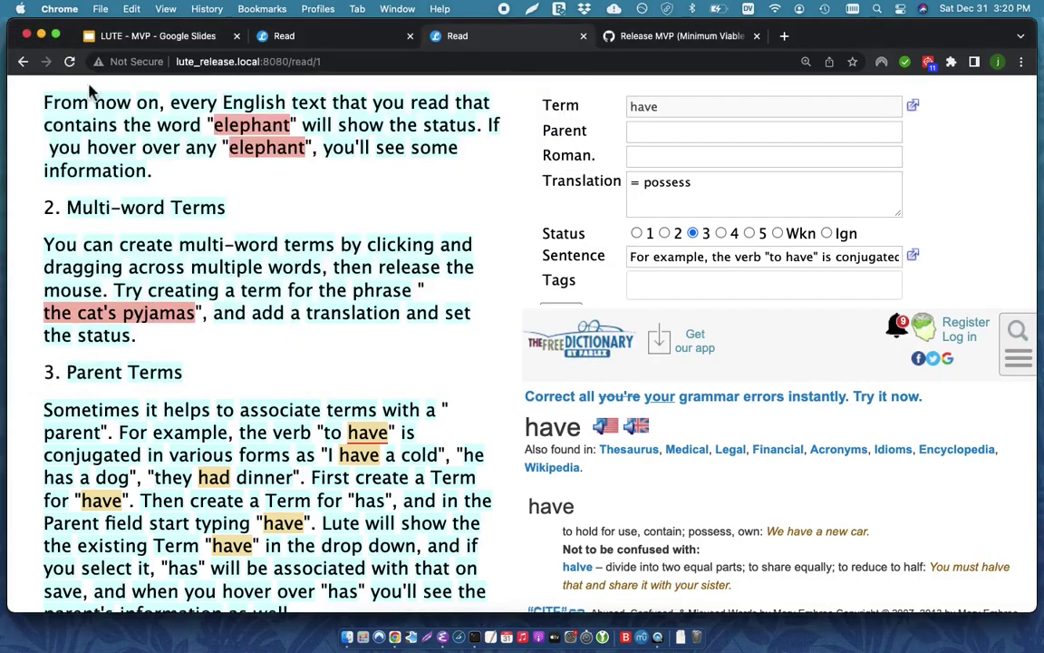
- Bulk-update the words "you", "down", "click", "bunch" and "update" in section 5, trying different statuses and ending on status 1
scroll(354, 240, "down", 10)
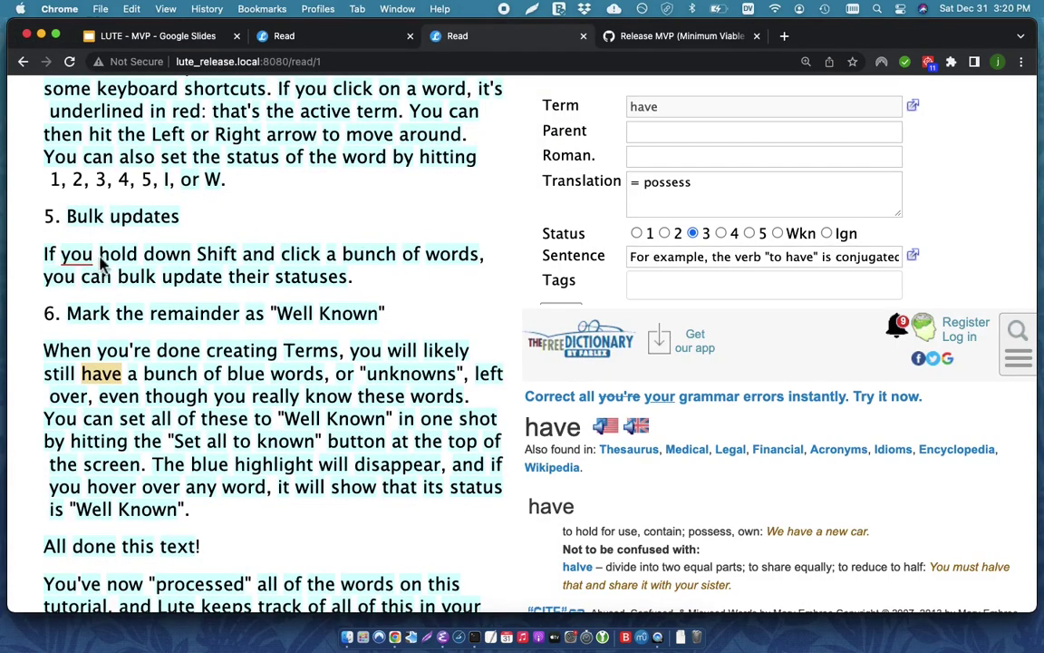
left_click(167, 263, "shift")
left_click(300, 263, "shift")
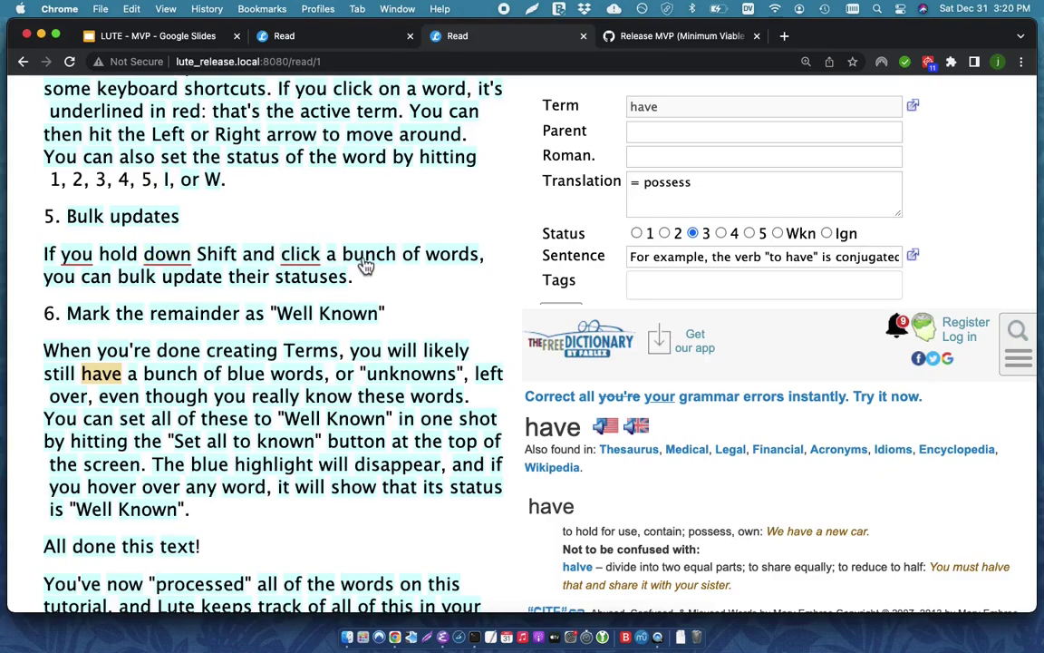
left_click(372, 263, "shift")
left_click(209, 281, "shift")
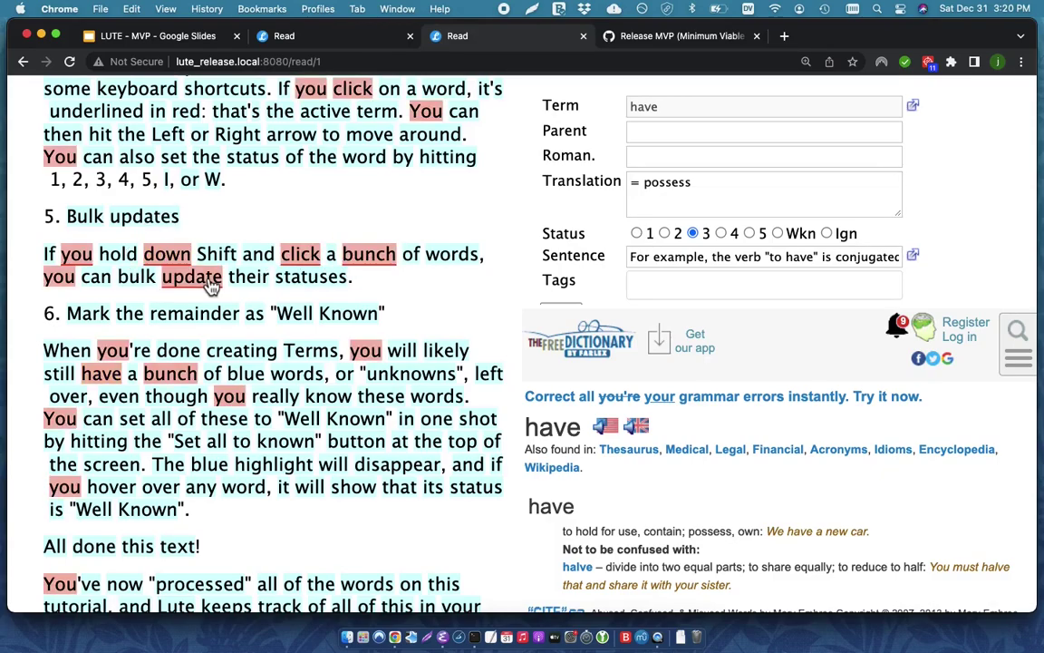
key("3")
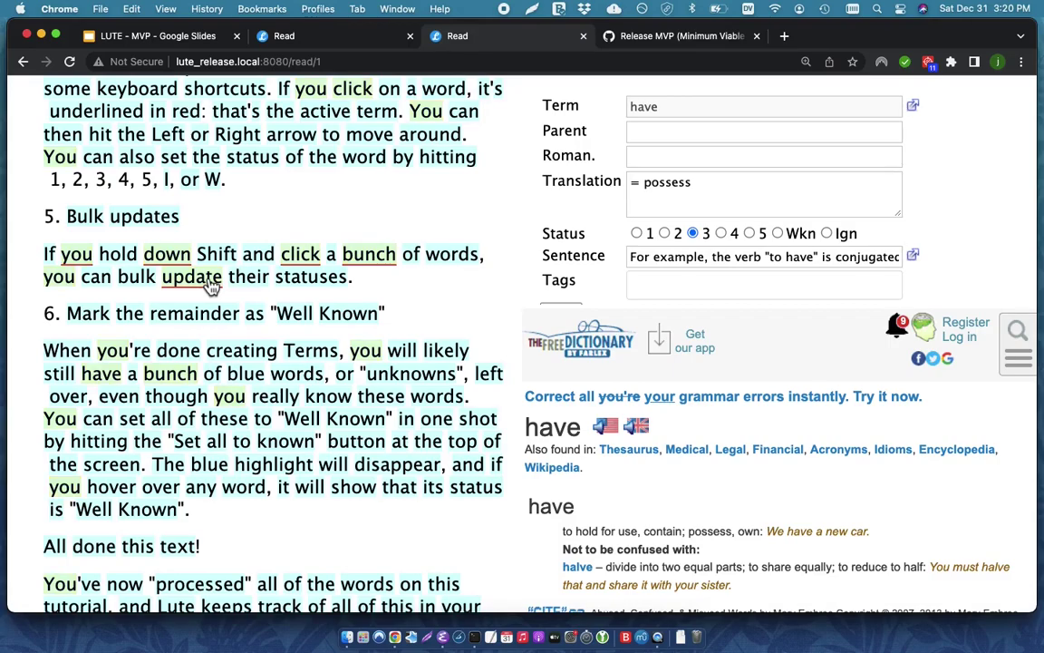
left_click(210, 284, "shift")
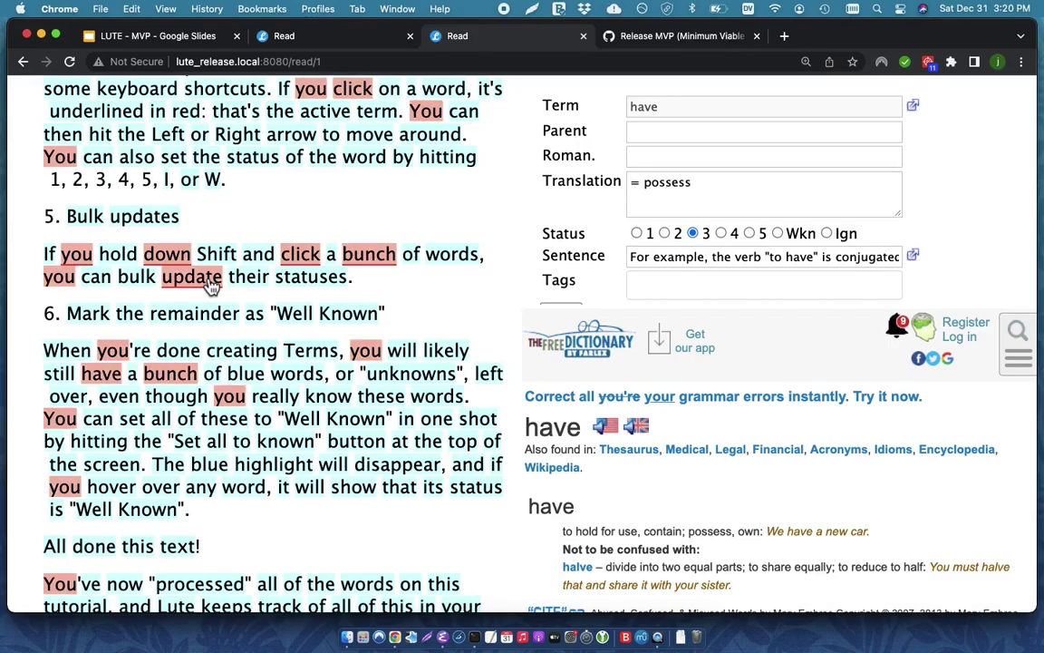
- Set all remaining unknown words in the tutorial text to known
scroll(299, 297, "down", 5)
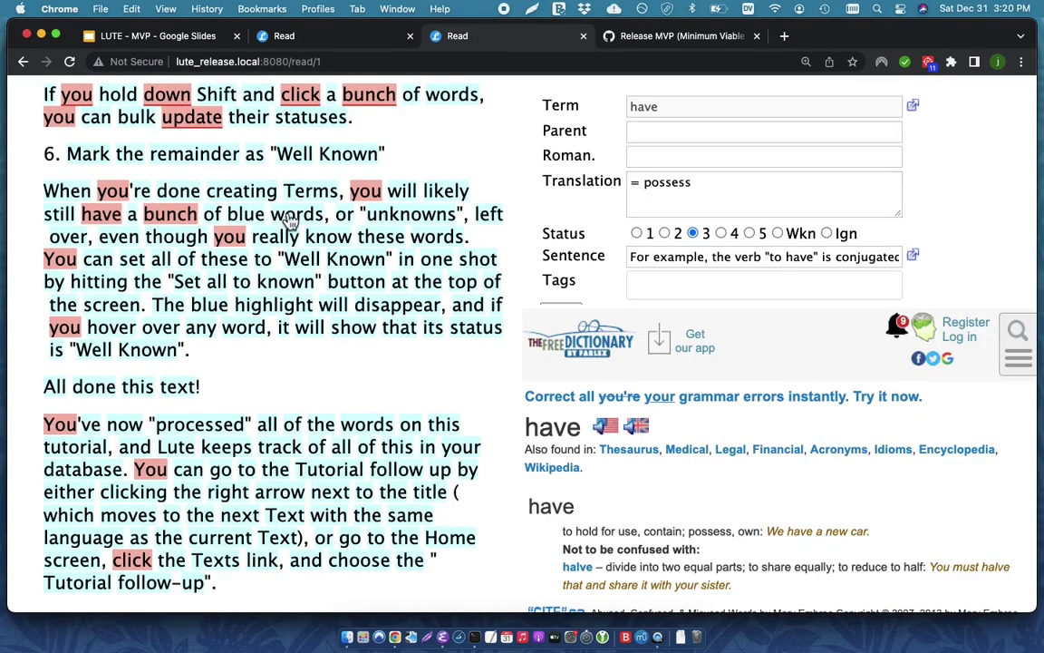
scroll(289, 224, "up", 15)
scroll(289, 224, "up", 20)
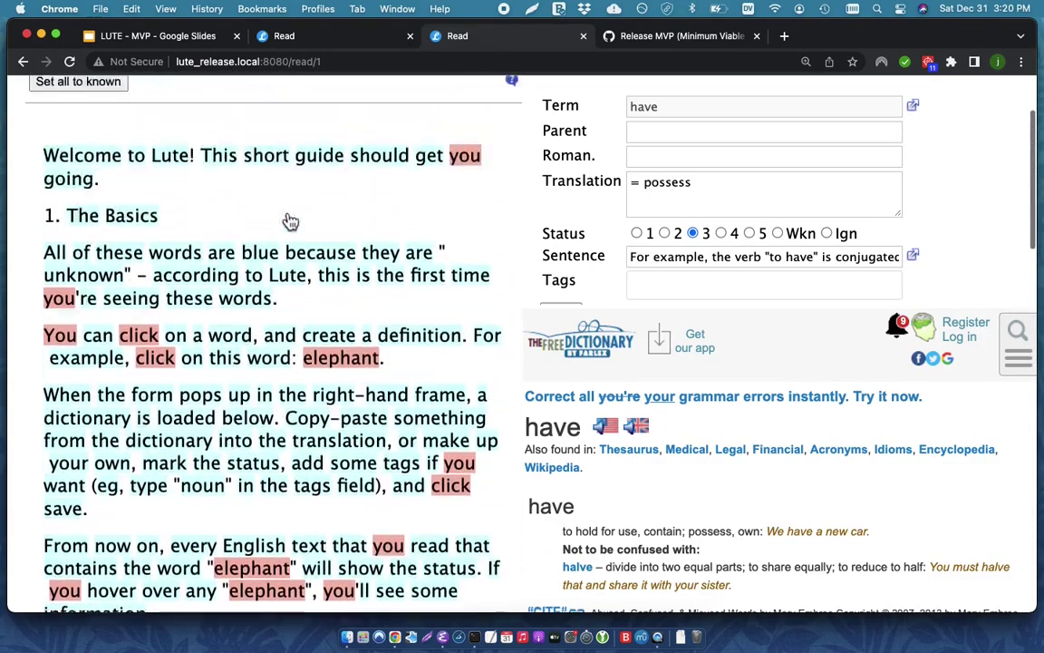
left_click(81, 209)
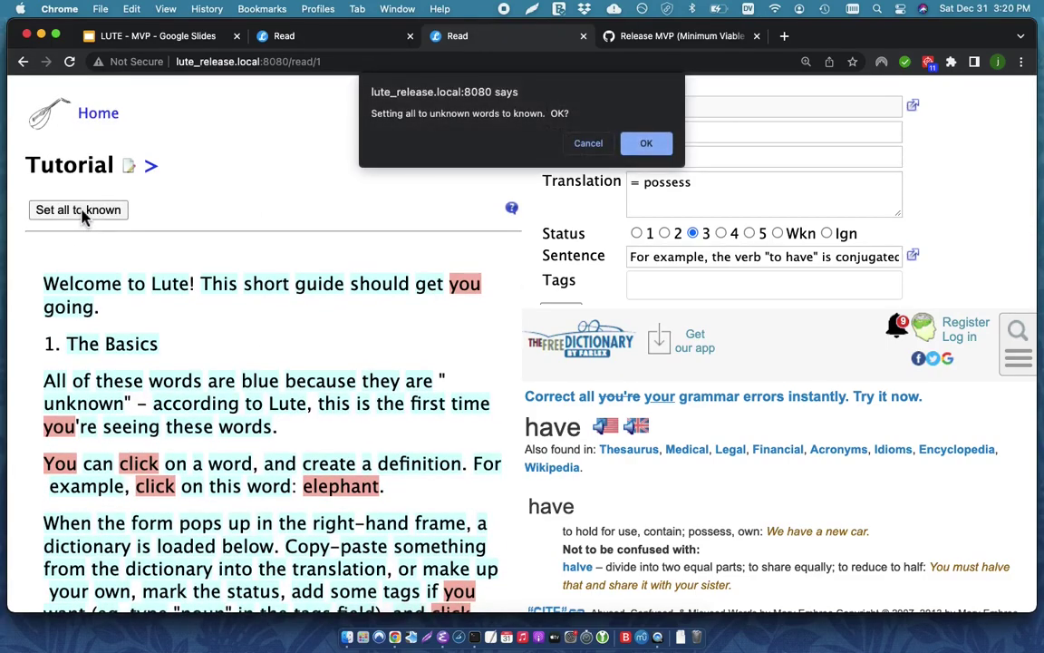
left_click(655, 146)
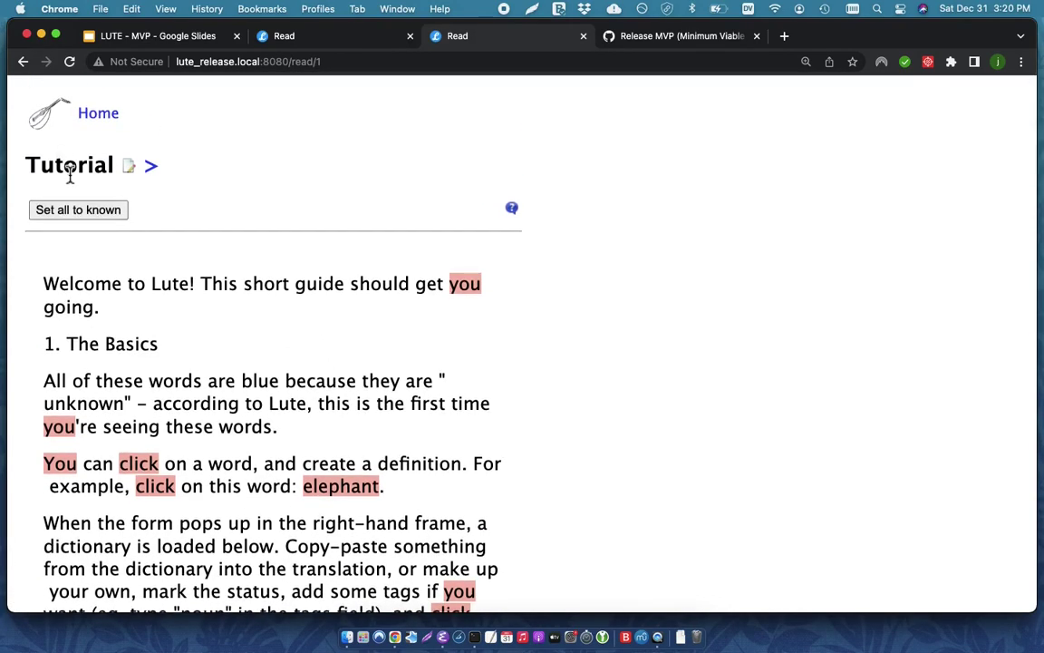
- Open the next text, "Tutorial follow-up", and check the details of the word "you" in it
left_click(152, 172)
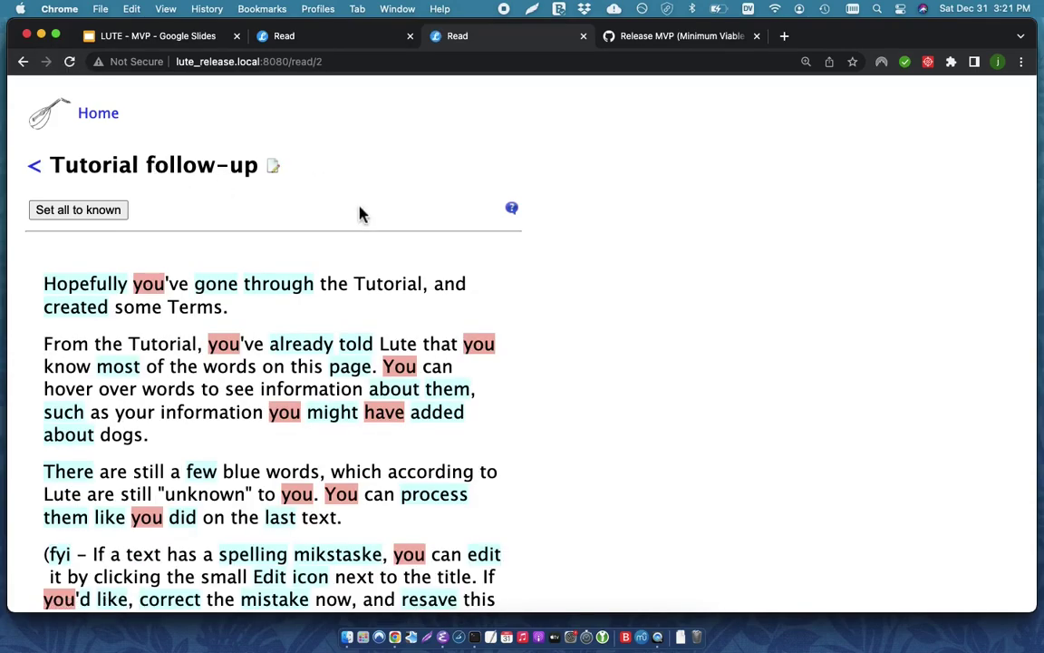
scroll(268, 273, "down", 1)
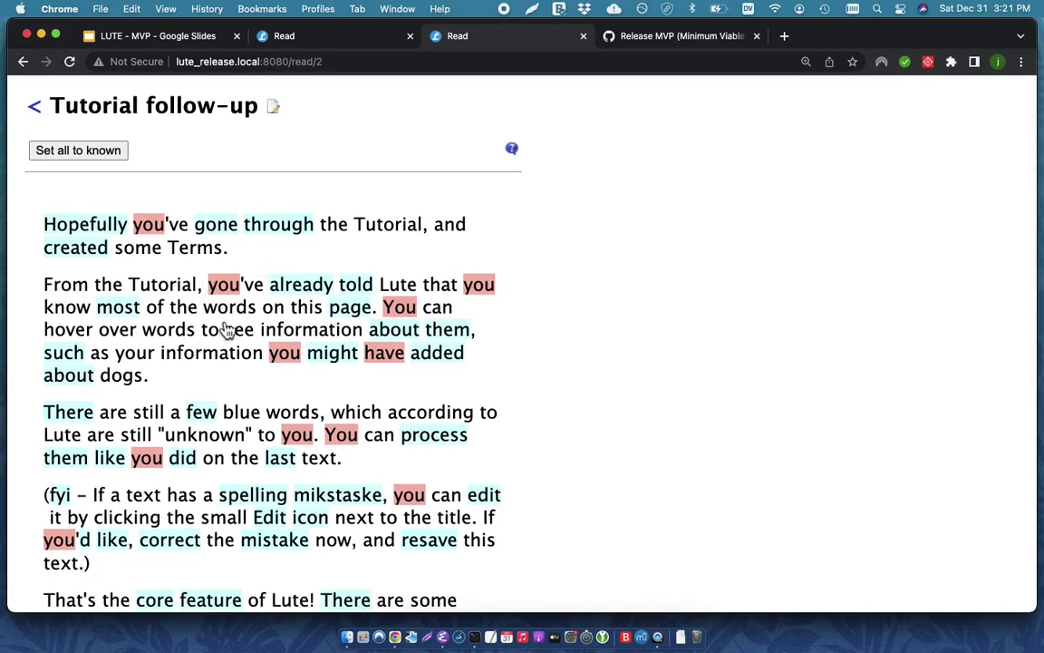
mouse_move(227, 318)
mouse_move(160, 233)
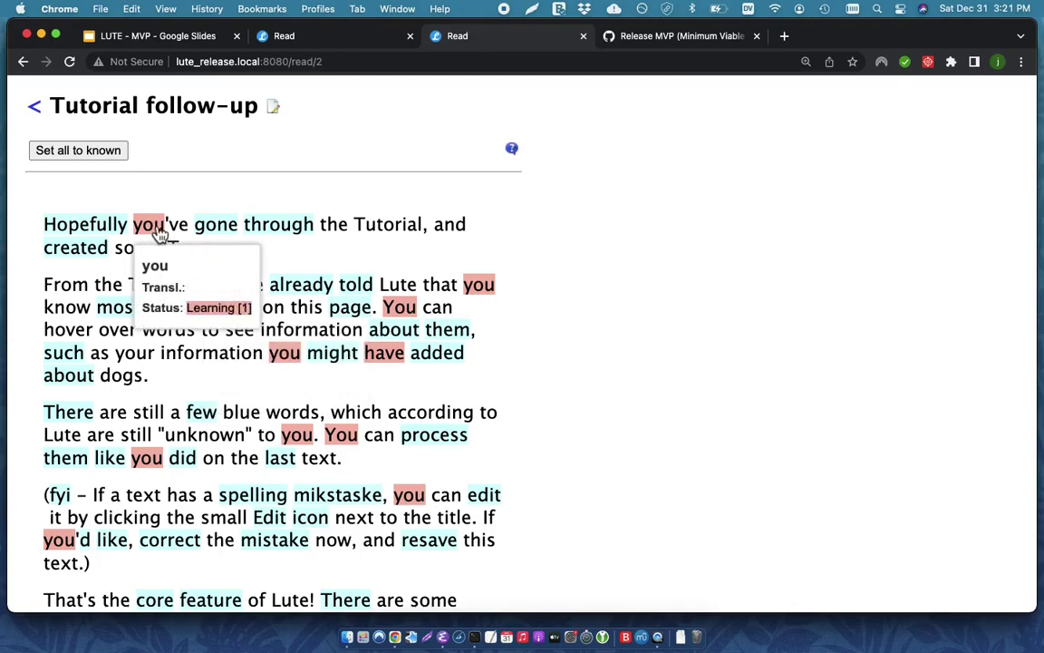
scroll(184, 392, "down", 1)
- Open the active text index from the home page, filter it by "Tutorial", and clear the filter
key("super+bracketleft")
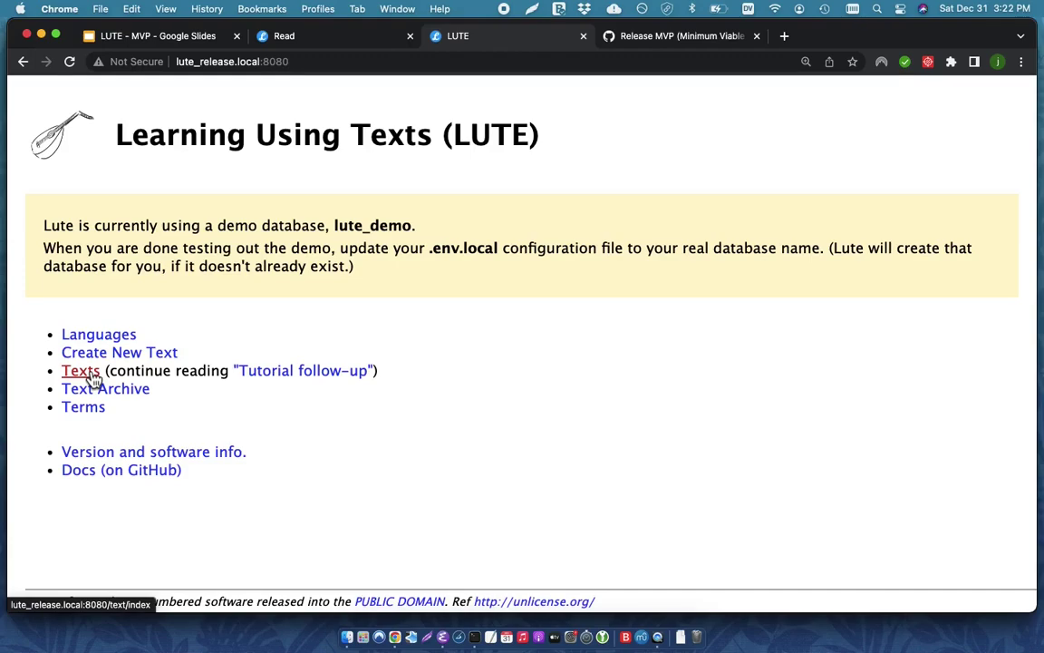
left_click(94, 377)
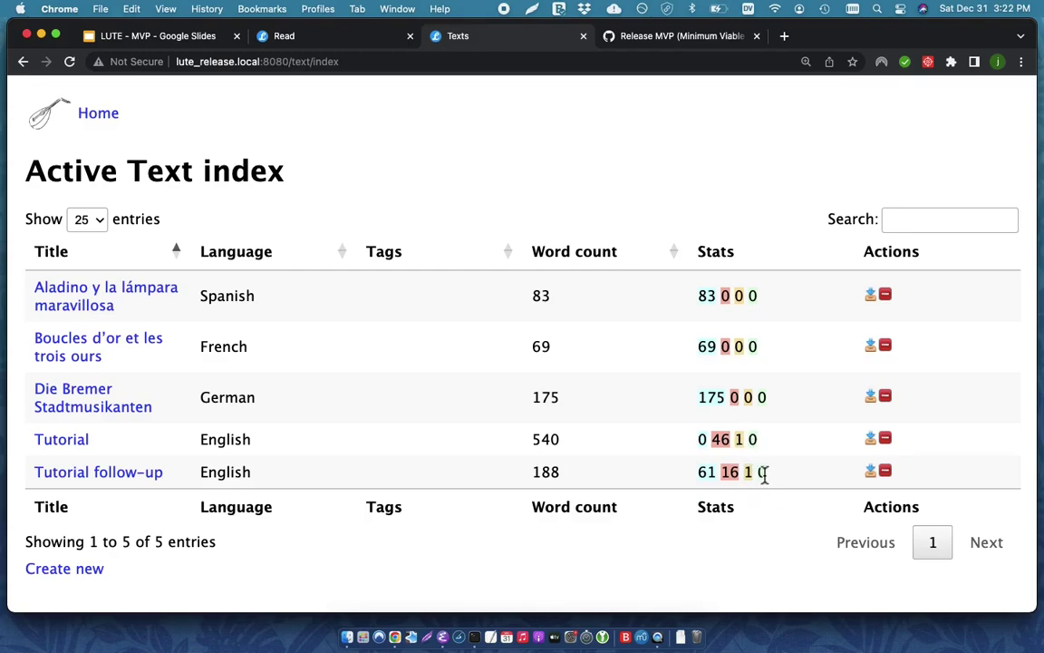
left_click(905, 219)
type("Tutorial")
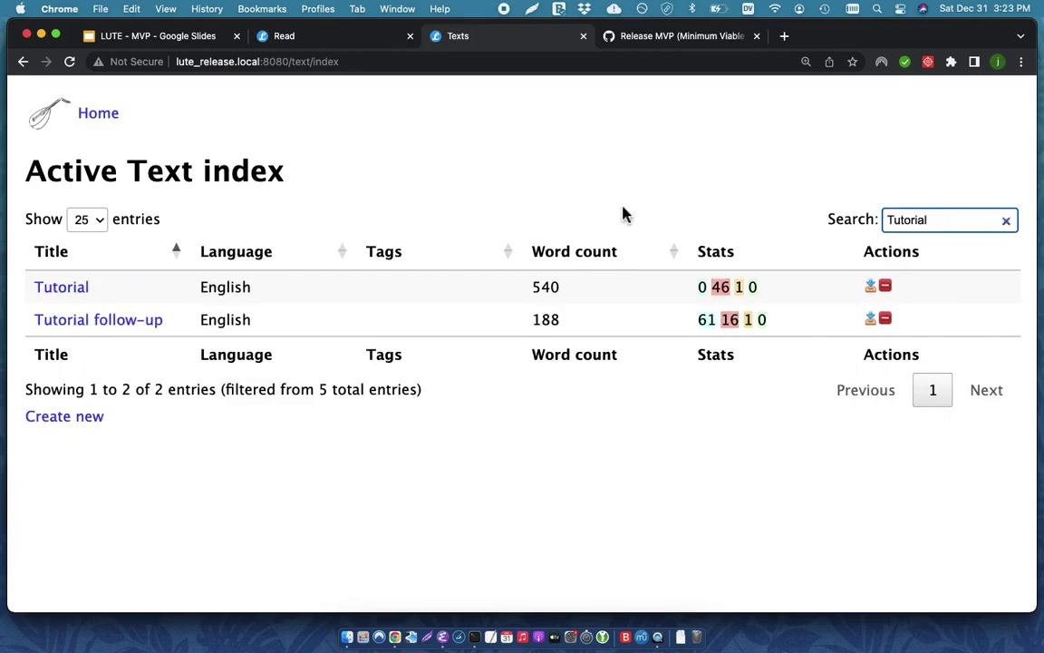
key("BackSpace")
key("BackSpace")
key("BackSpace")
key("BackSpace")
key("BackSpace")
key("BackSpace")
key("BackSpace")
key("BackSpace")
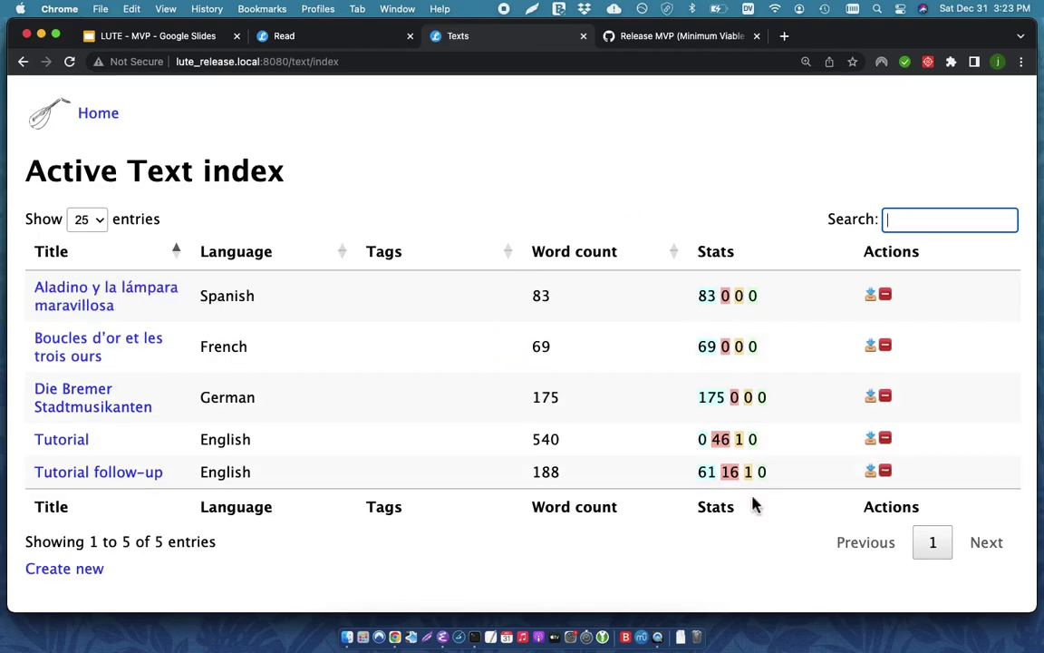
- Archive the "Tutorial" text and return to the home page
left_click(872, 441)
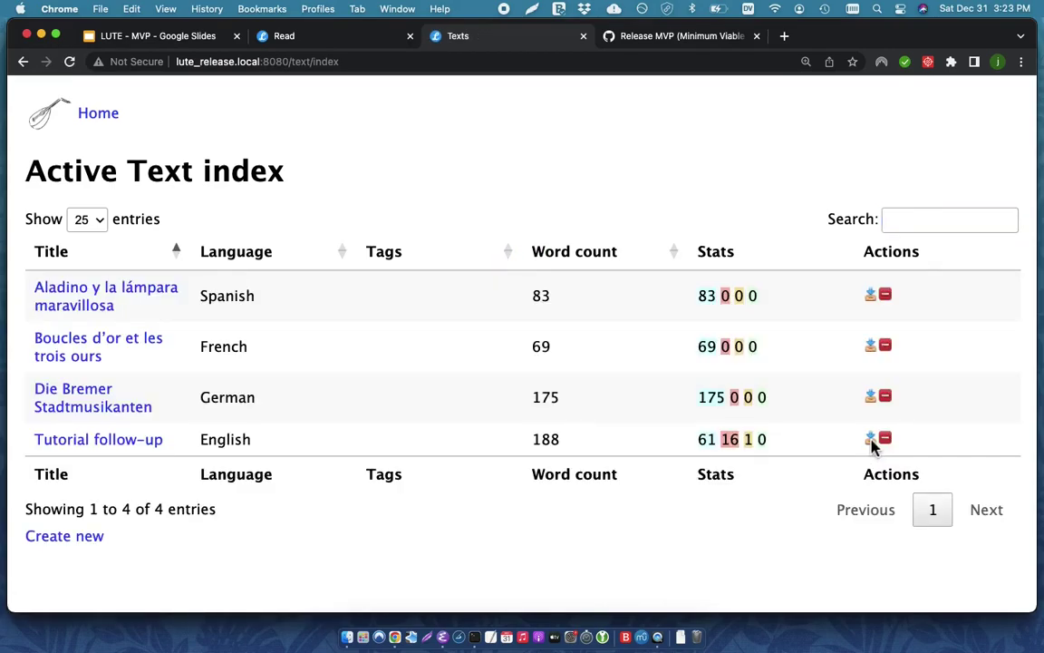
left_click(109, 117)
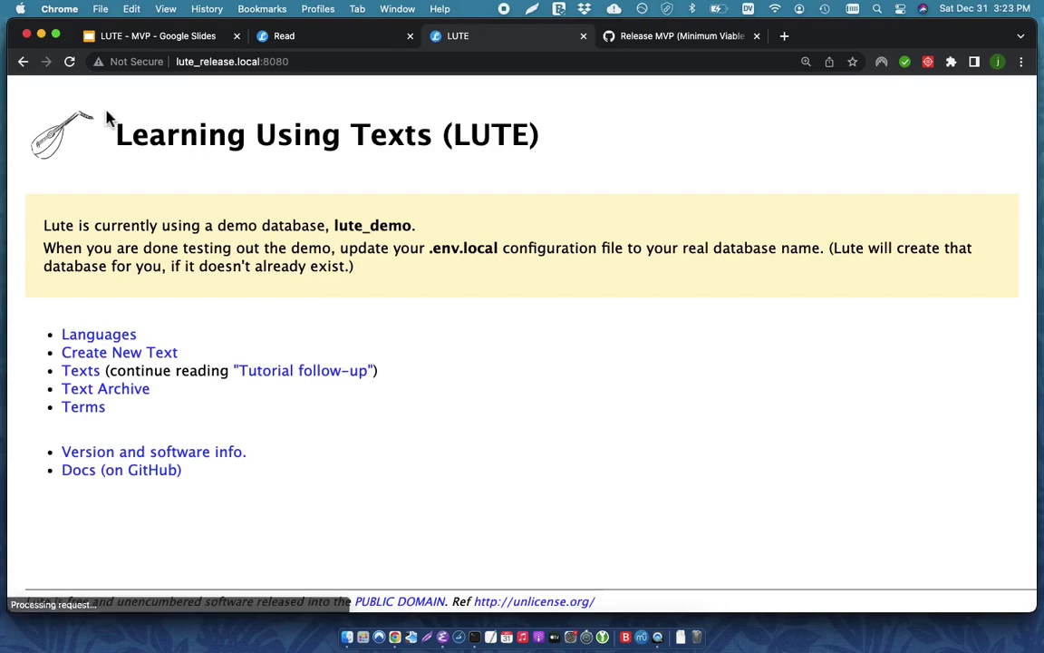
- Unarchive the "Tutorial" text from the text archive, then start deleting the French text "Boucles d'or et les trois ours" and cancel the deletion
left_click(119, 390)
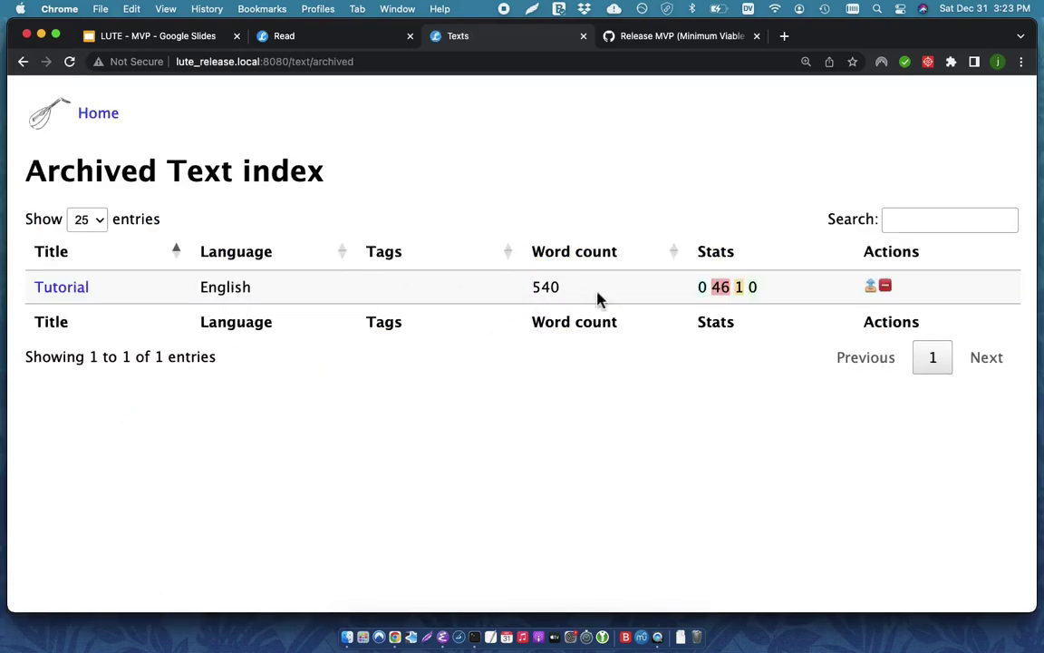
left_click(872, 288)
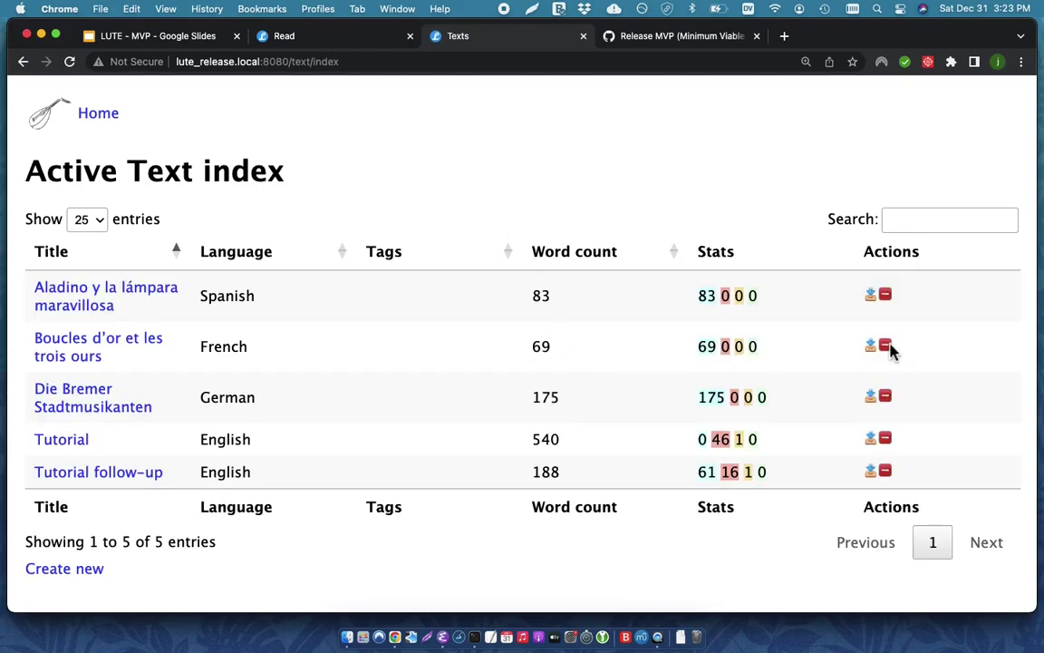
left_click(886, 346)
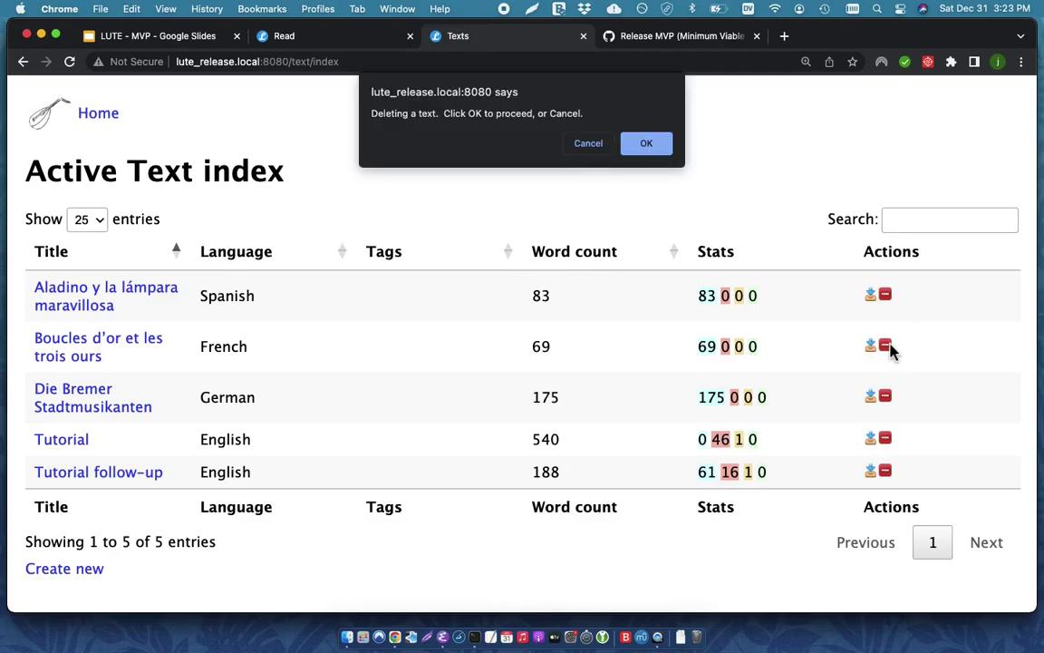
left_click(588, 146)
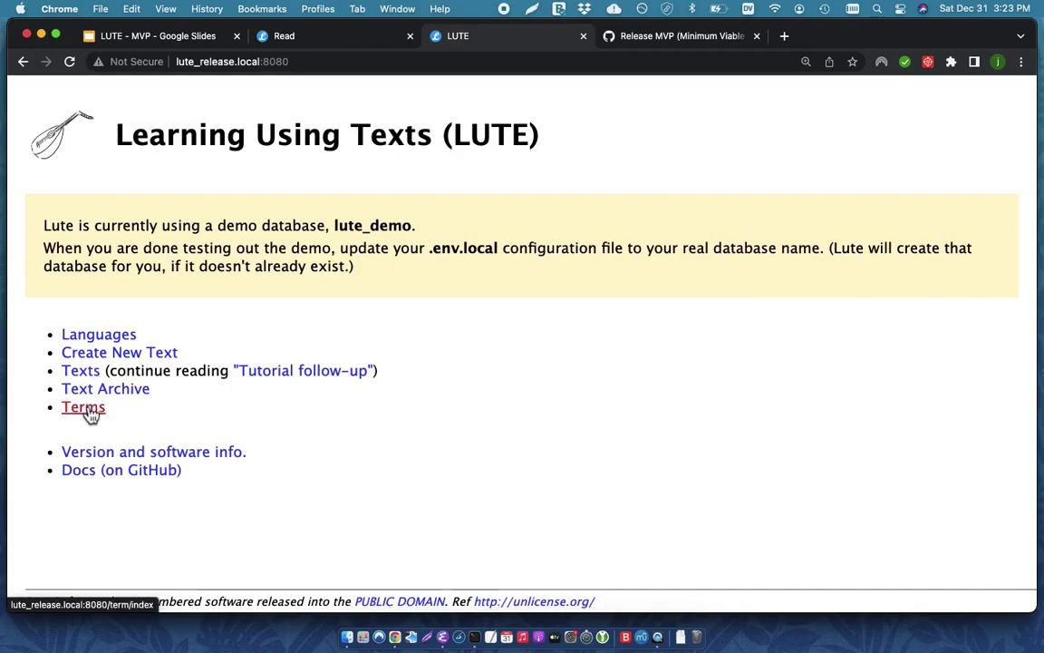
- Open the term index from the home page and filter the terms by "Spanish"
left_click(87, 410)
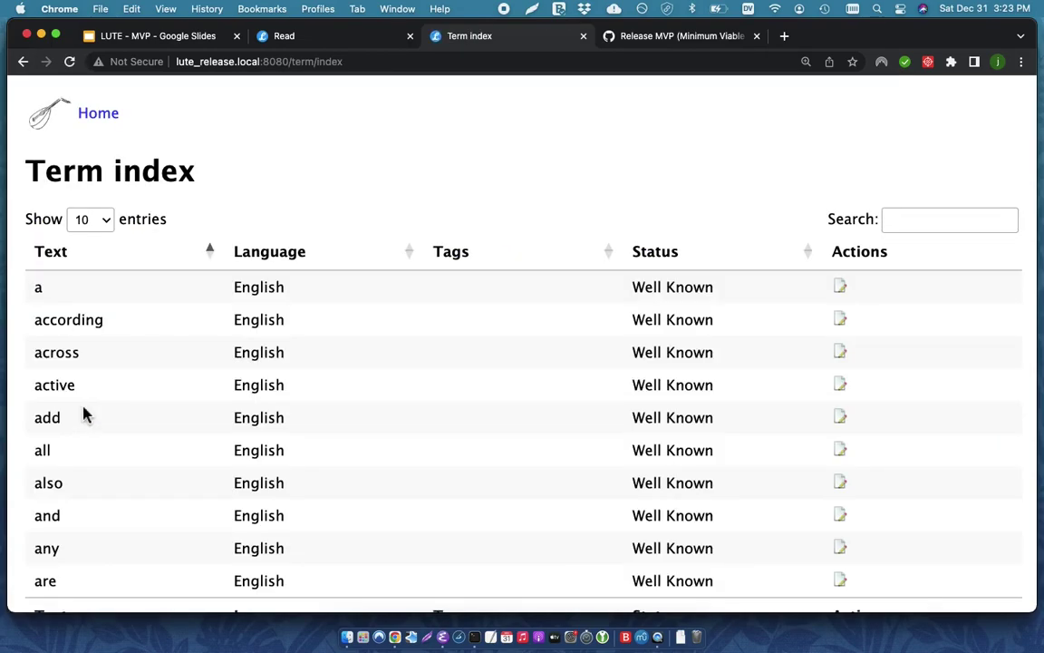
scroll(434, 387, "down", 3)
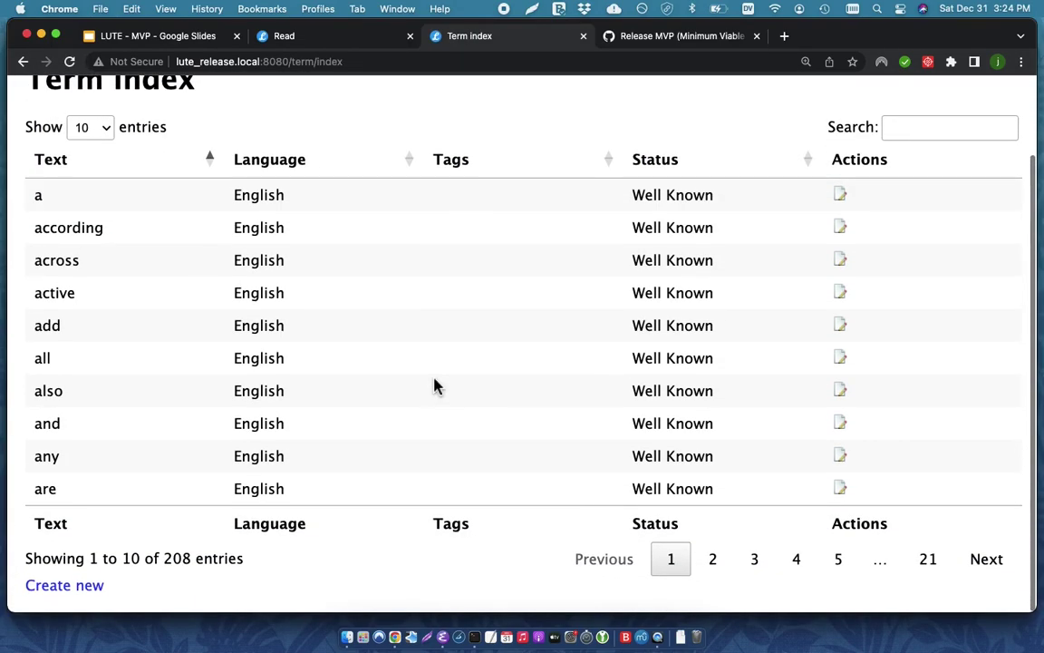
scroll(434, 387, "up", 3)
left_click(930, 228)
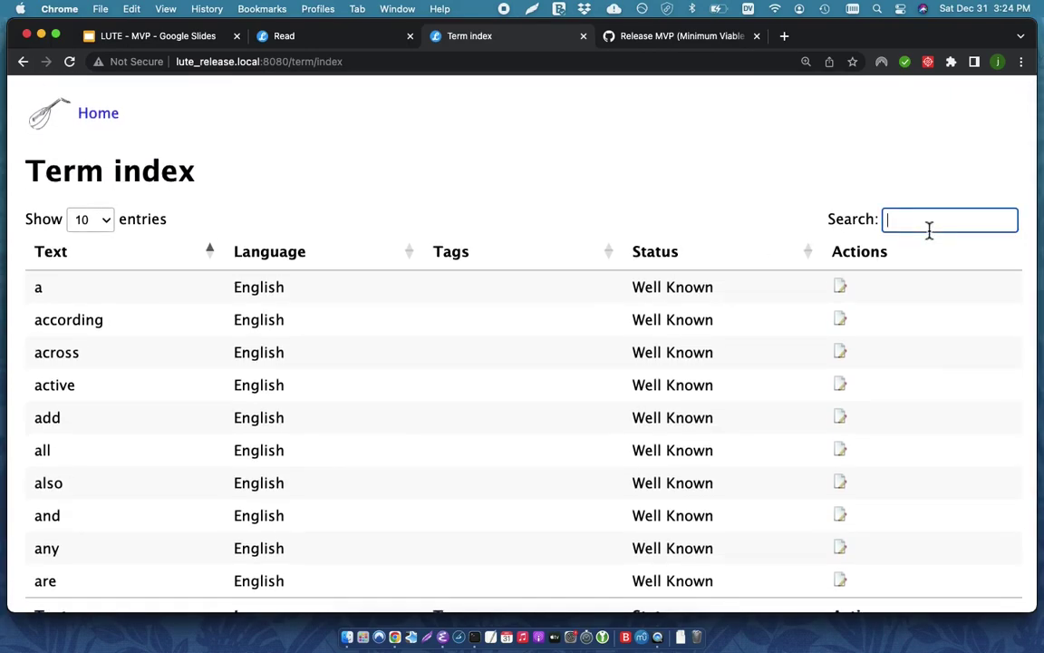
type("Spanish")
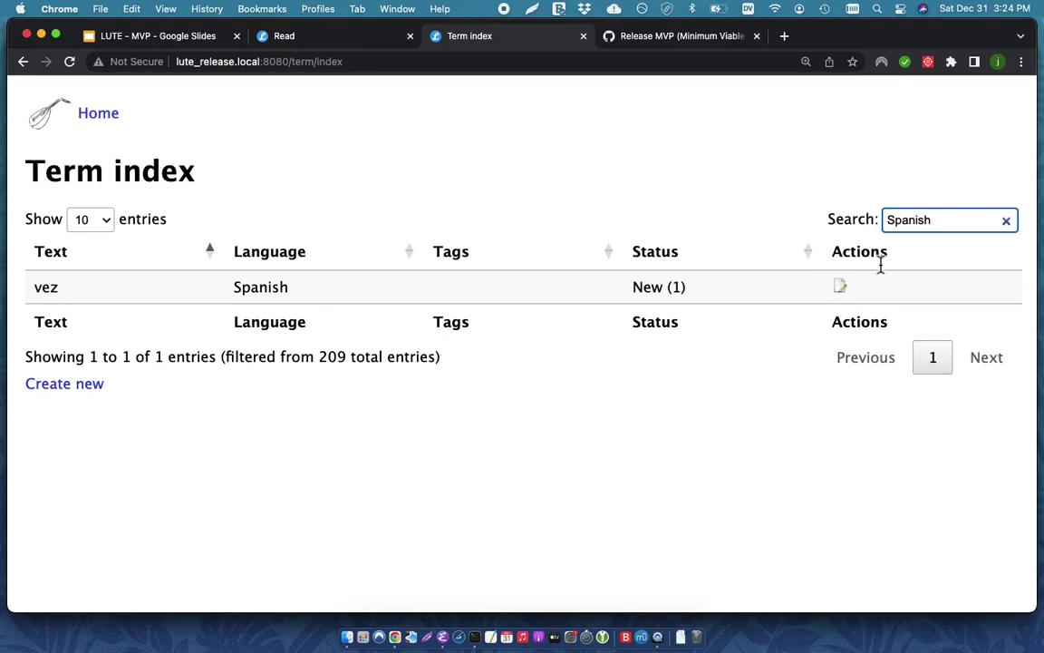
- Open the Spanish term "vez" for editing, go to its translation, and save the term
left_click(843, 288)
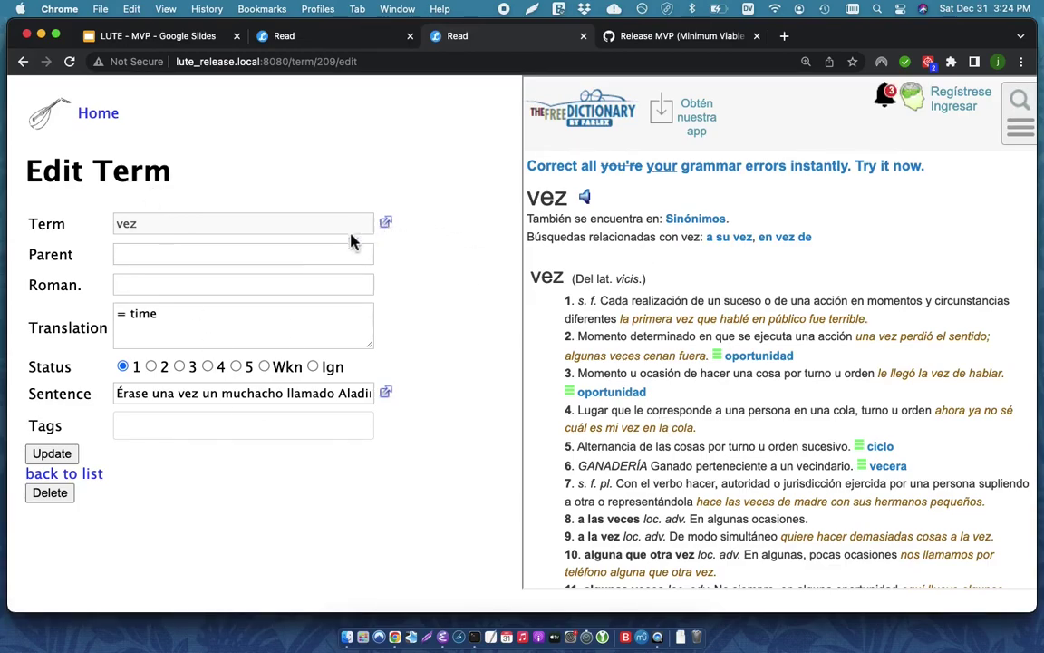
left_click(202, 337)
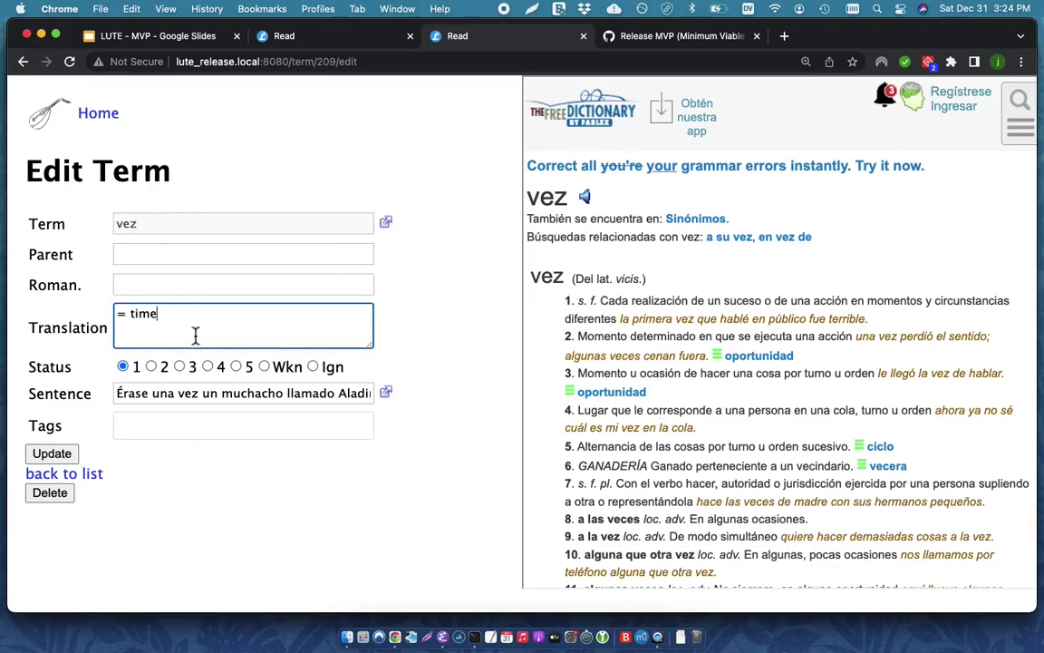
left_click(51, 453)
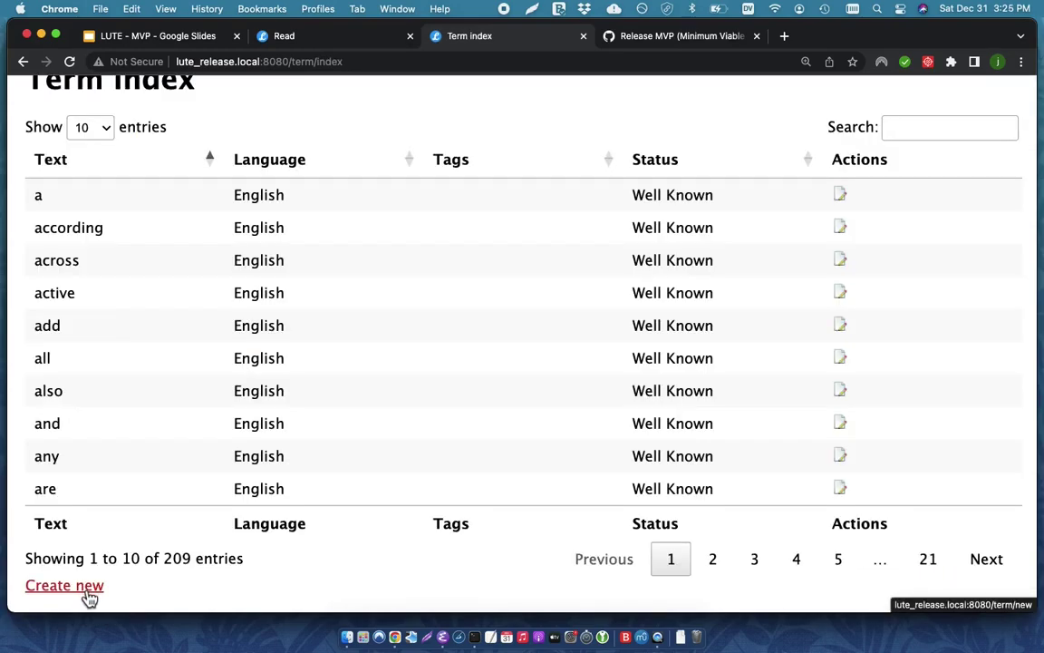
- Start a new term from the term index with the language Spanish and the term text "bien"
left_click(88, 591)
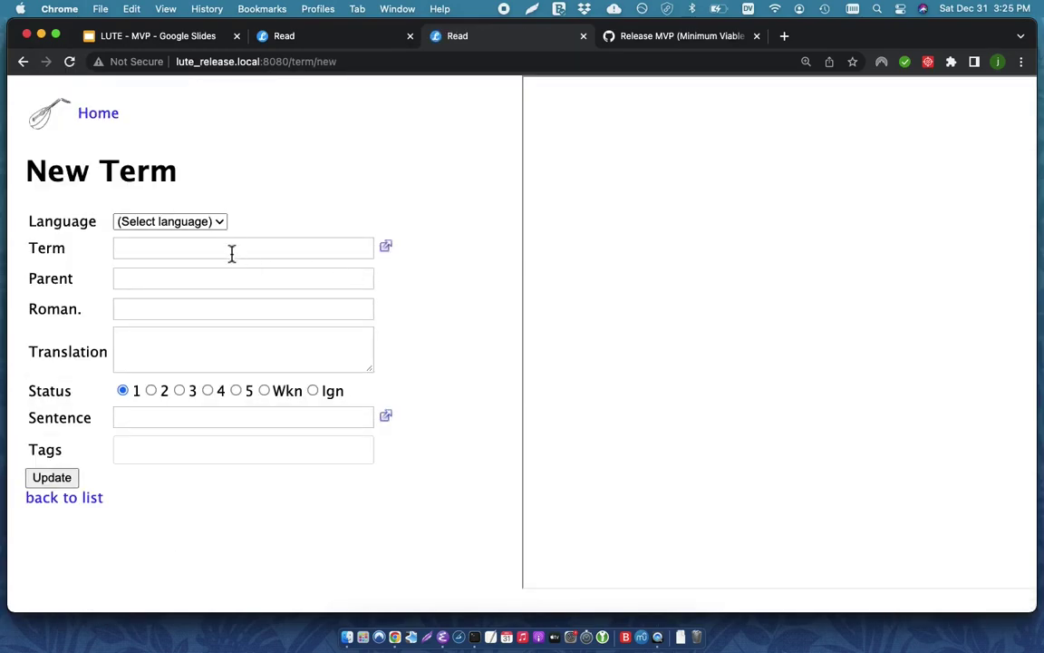
left_click(218, 224)
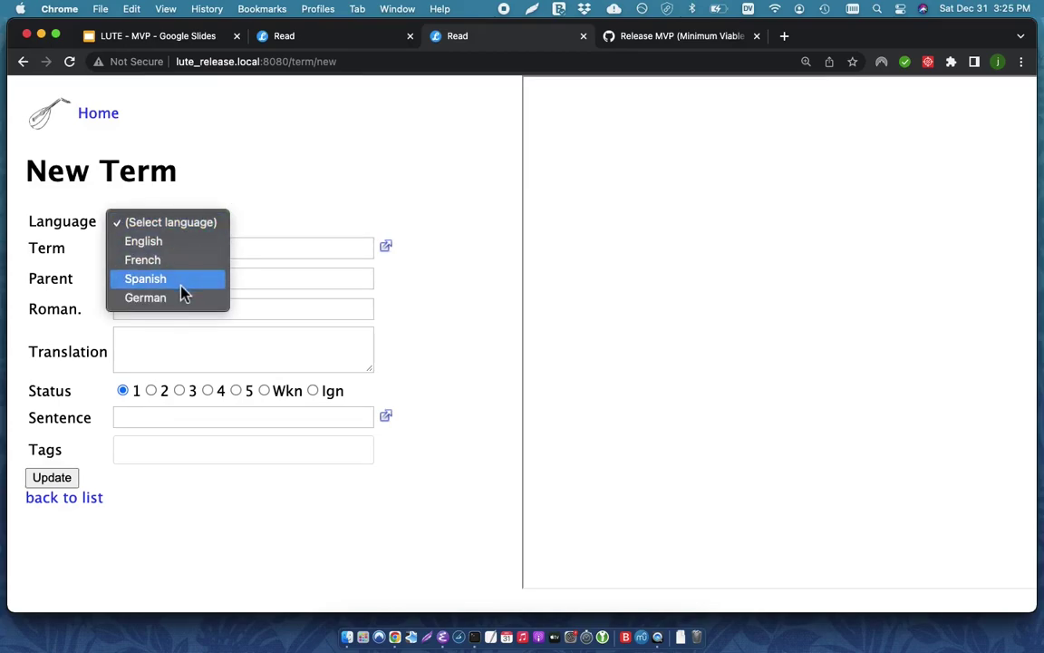
left_click(179, 281)
left_click(231, 251)
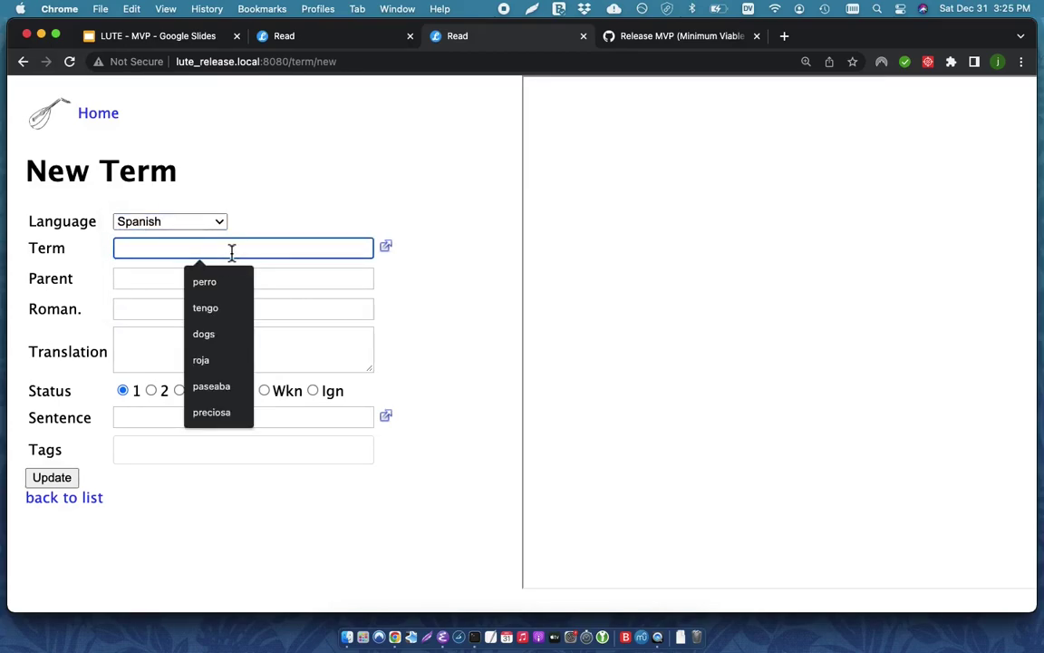
type("bien")
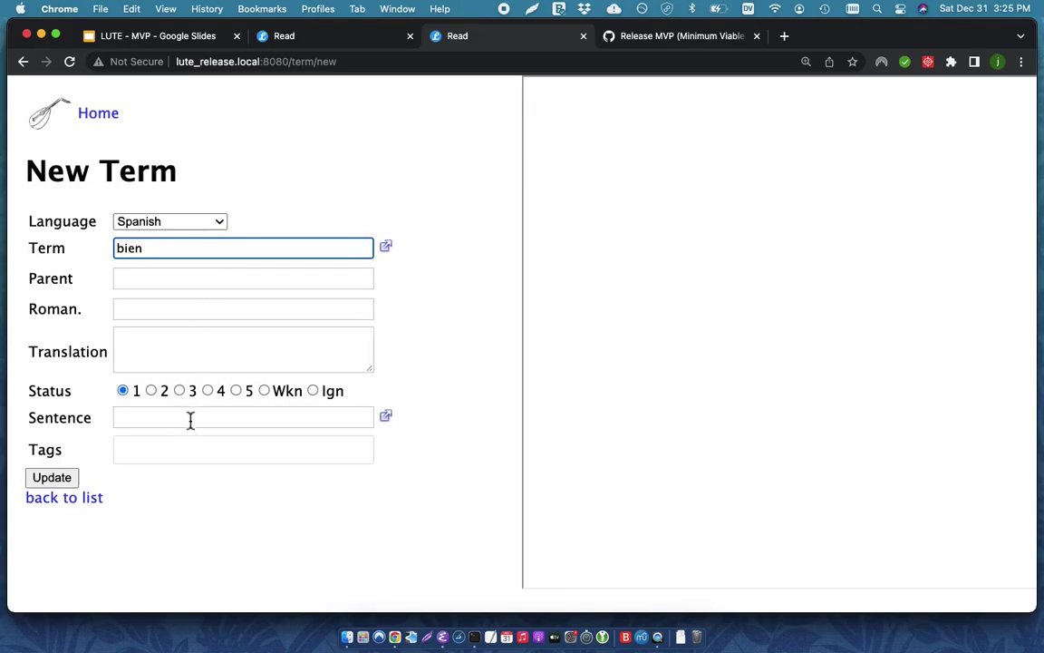
key("Tab")
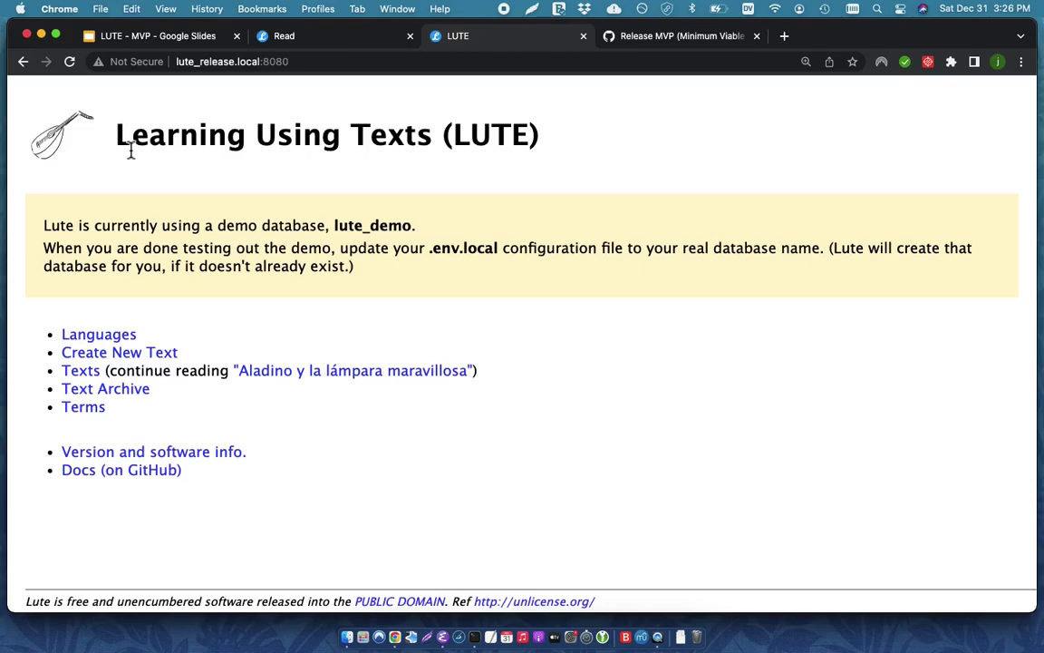
- Switch to the Emacs outline, open its "docs on GitHub" link, and read through the table of scrapped LWT features
key("super+Tab")
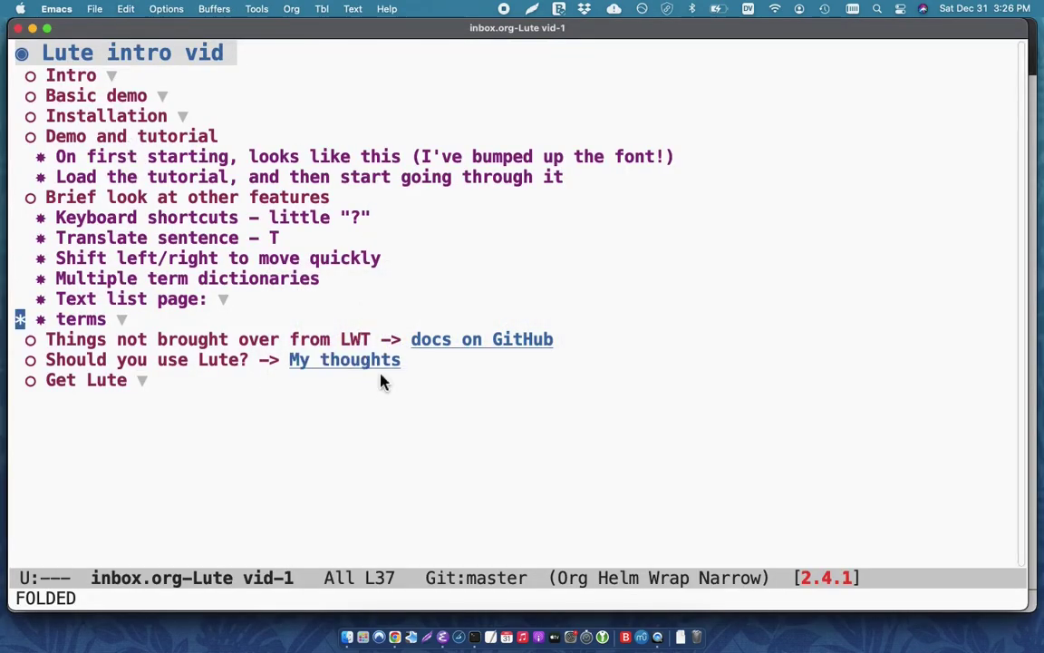
left_click(495, 344)
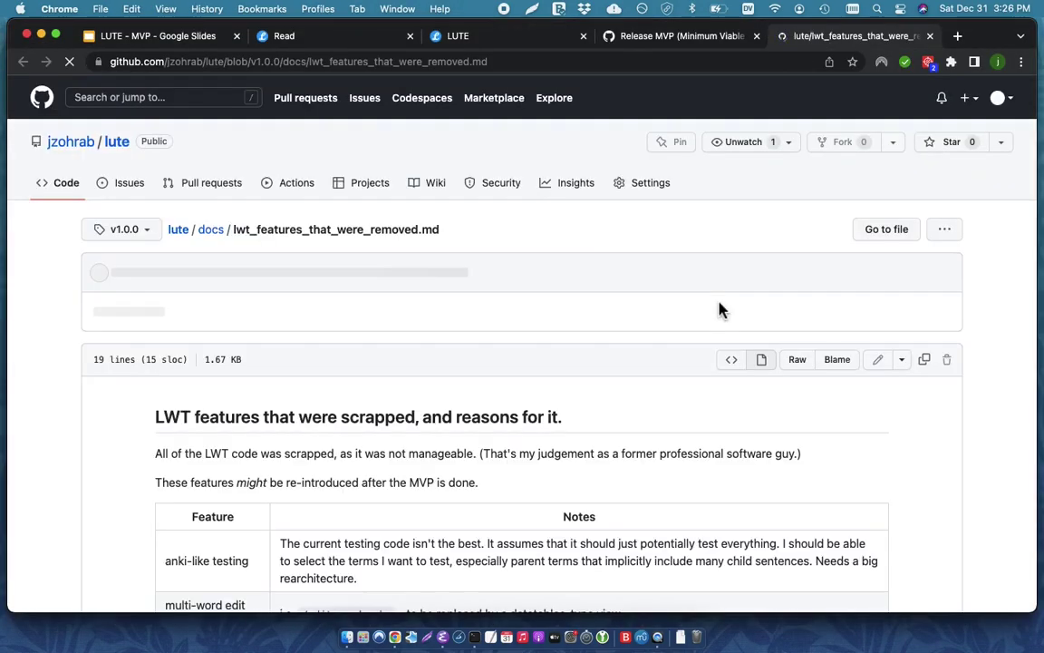
scroll(690, 370, "down", 5)
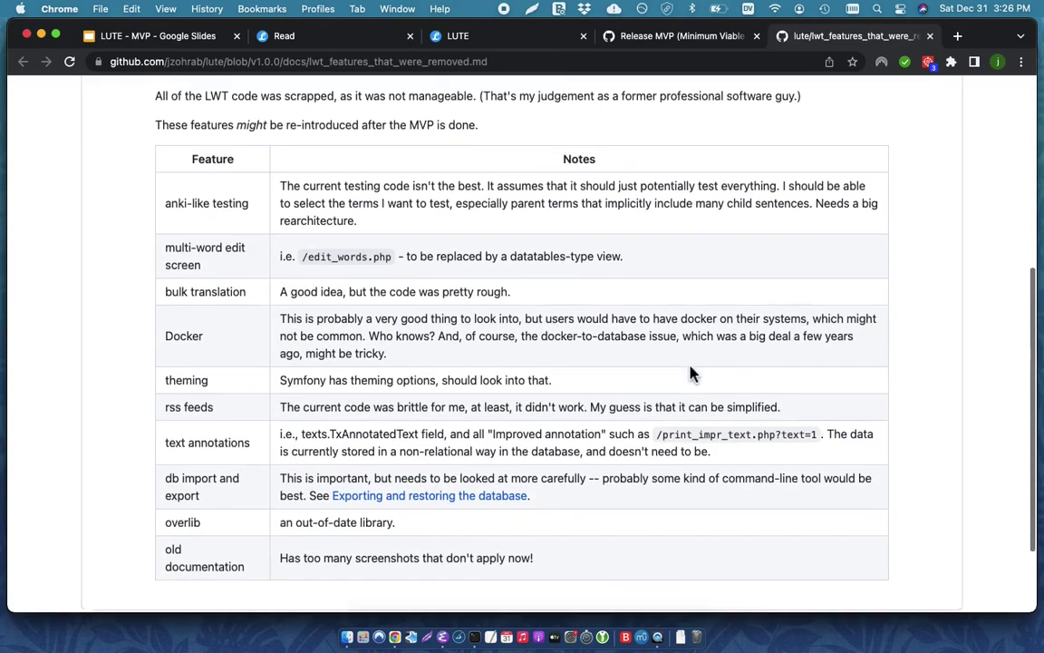
scroll(690, 373, "down", 1)
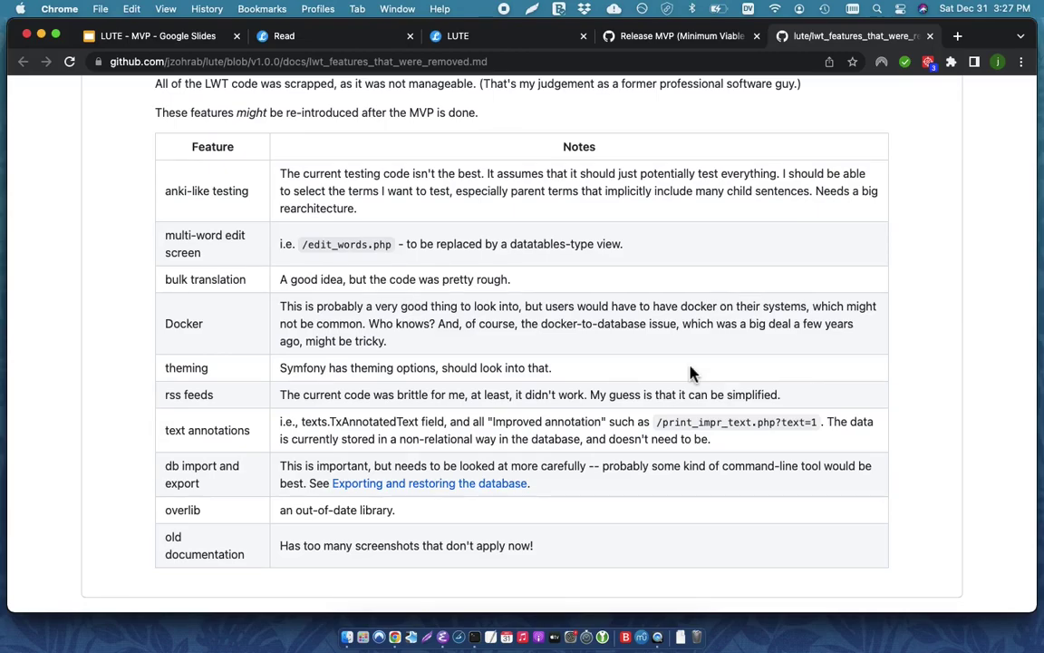
- Return to the Emacs outline, open its "My thoughts" link, and read the page comparing Lute with its alternatives
key("super+Tab")
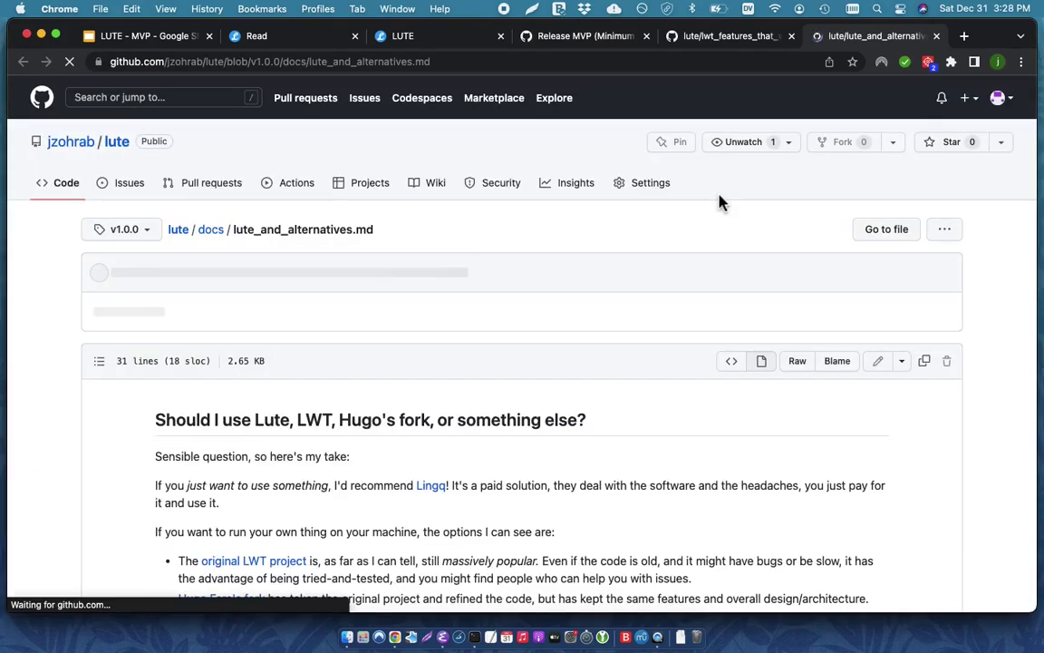
scroll(655, 361, "down", 5)
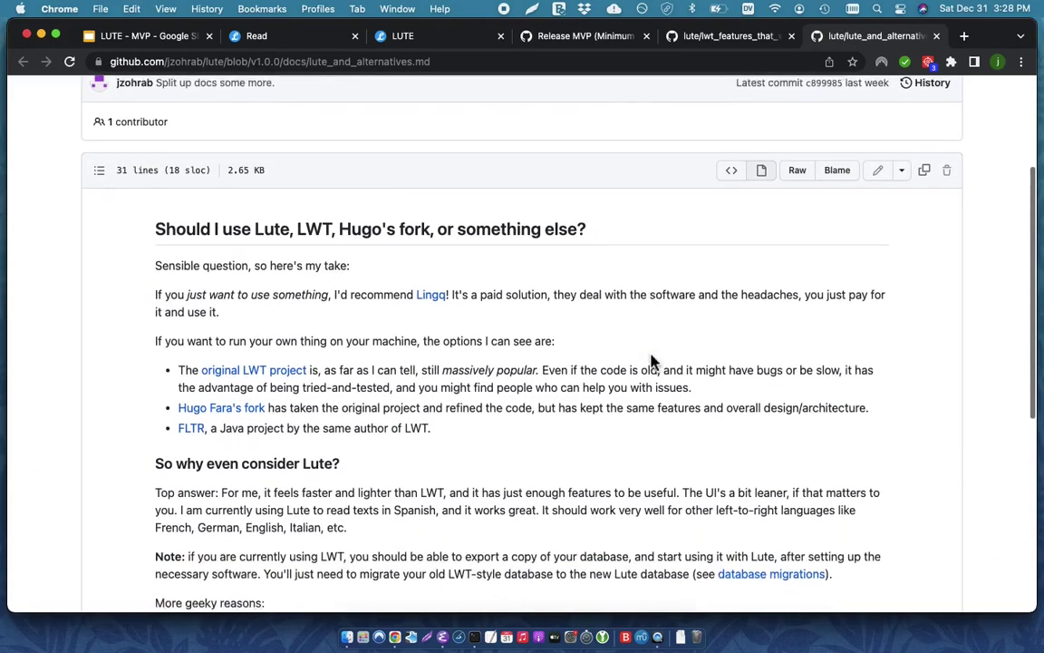
scroll(651, 361, "down", 1)
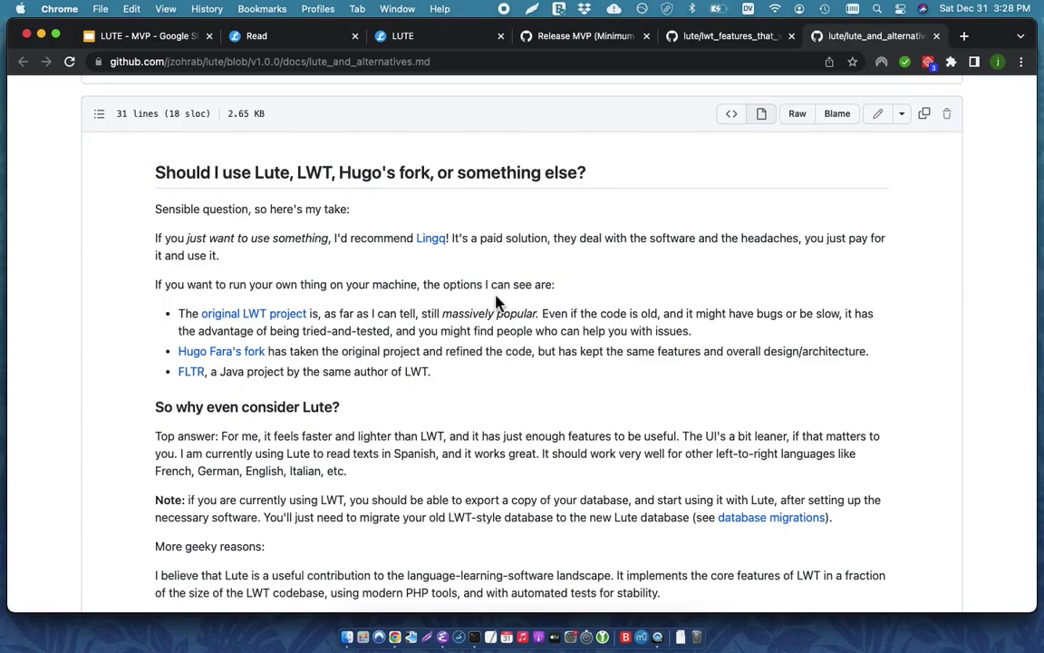
- Open the Lute releases page from the Emacs outline, go to the repository's main page, and find the installation docs in its README
key("super+Tab")
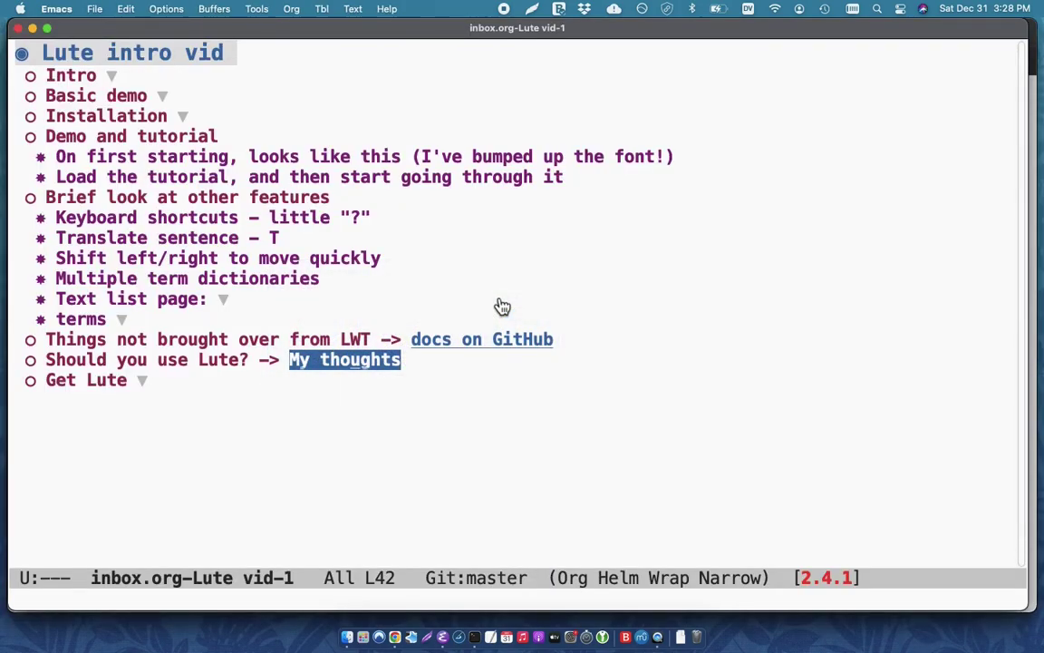
key("Tab")
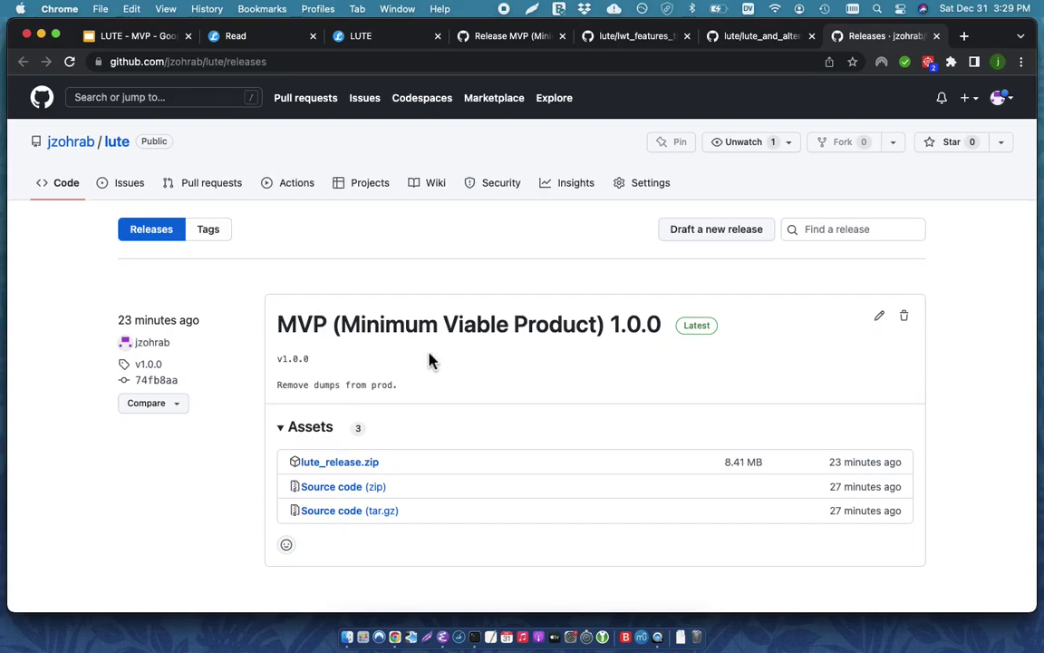
left_click(118, 147)
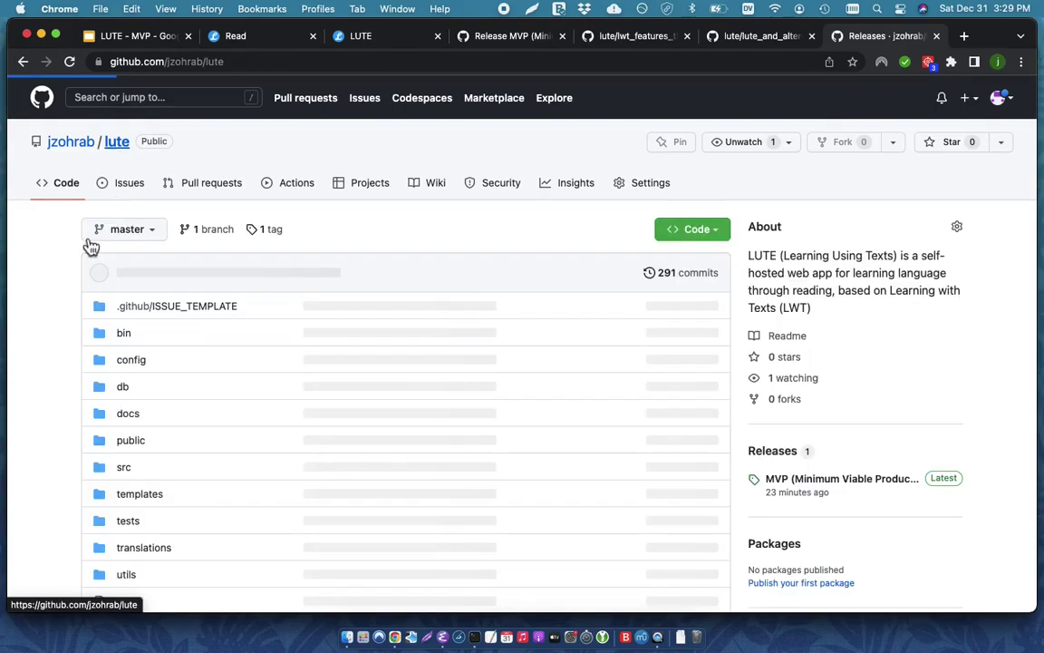
scroll(68, 435, "down", 10)
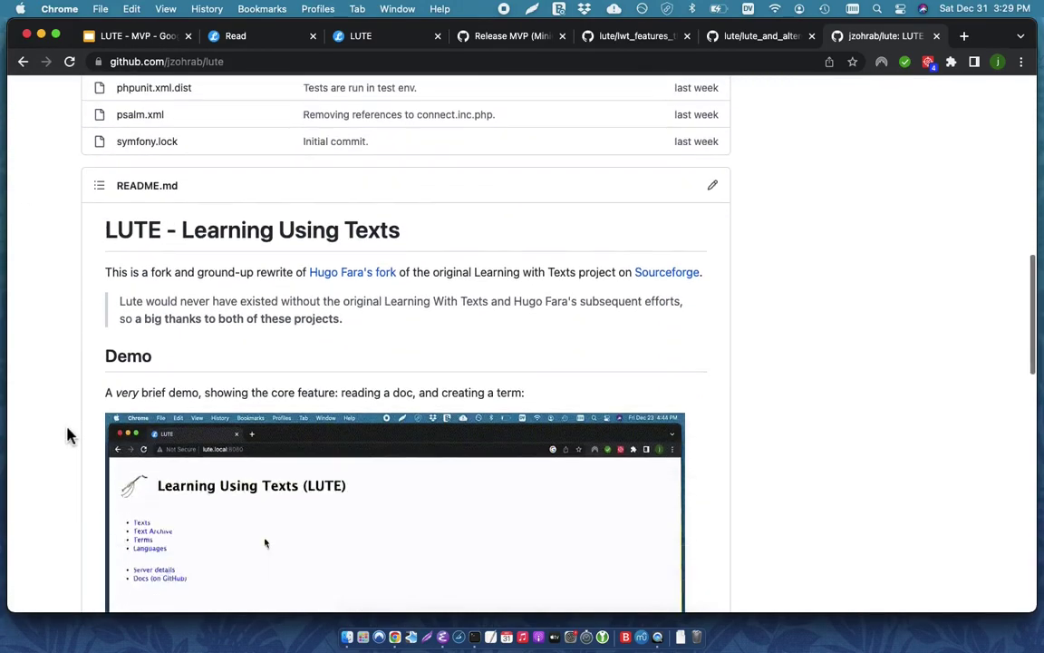
scroll(68, 435, "down", 10)
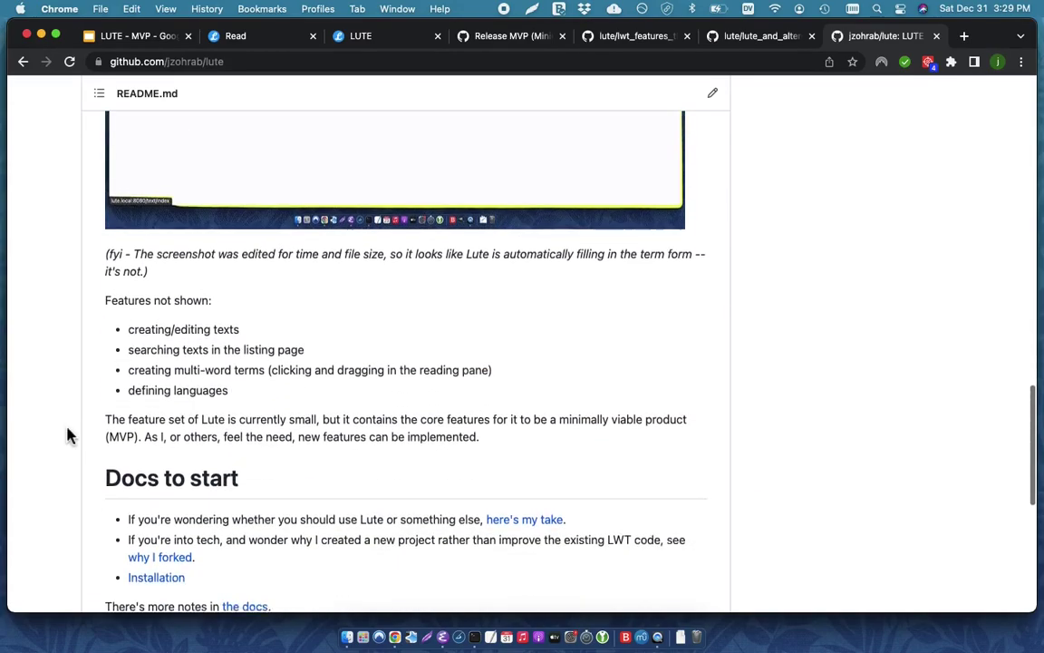
scroll(68, 435, "down", 2)
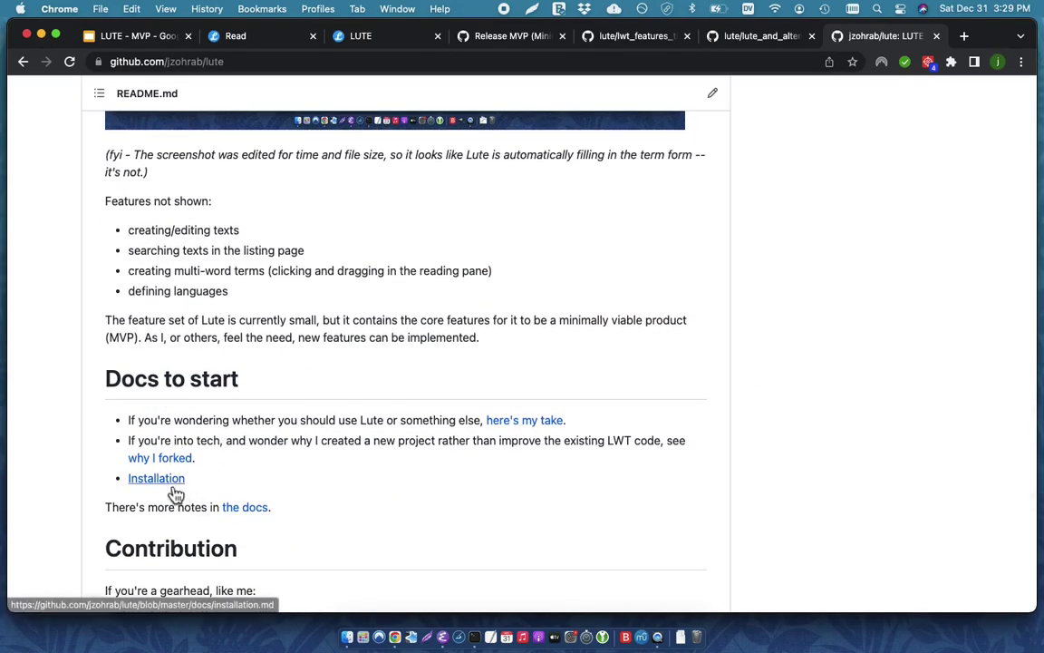